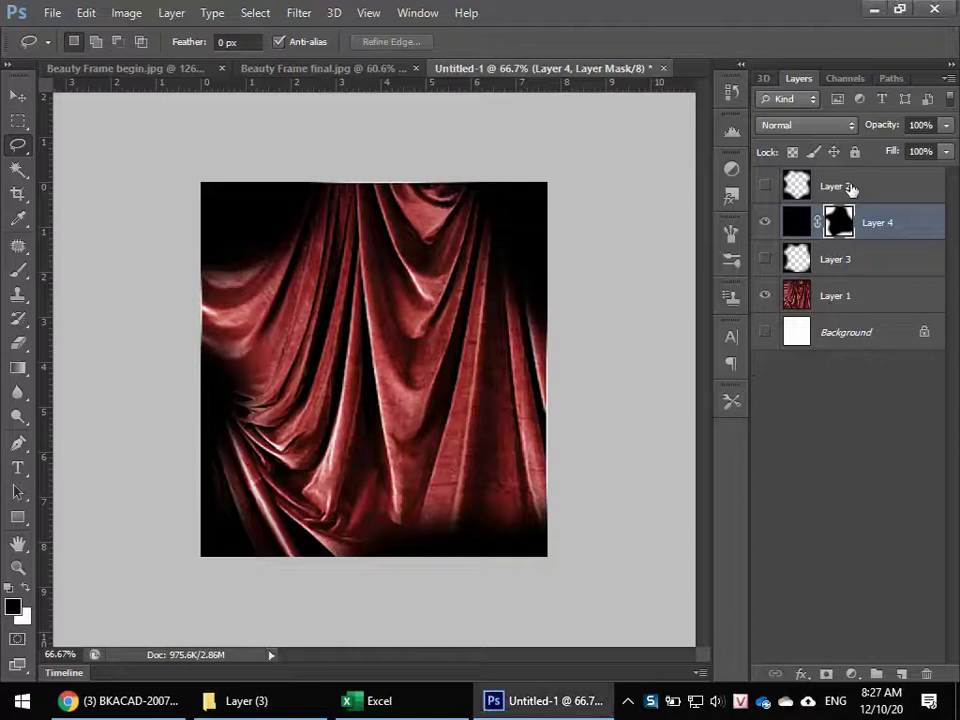
Delete leftover Layers 2, 3 and 4, keeping curtain Layer 1 above Background
click(850, 189)
key(Delete)
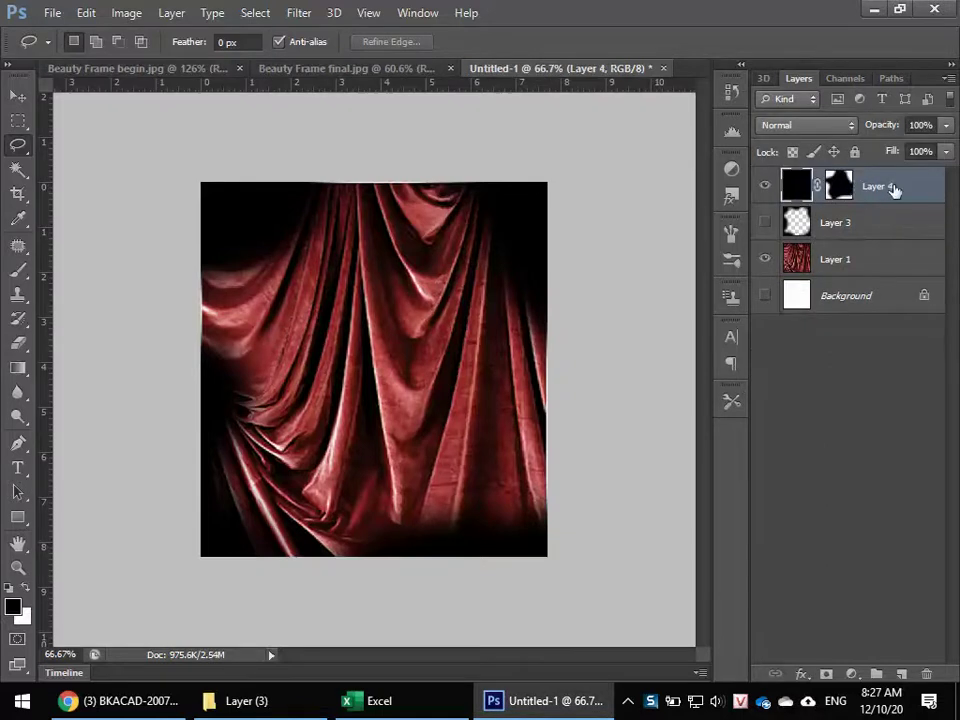
key(Delete)
key(Delete)
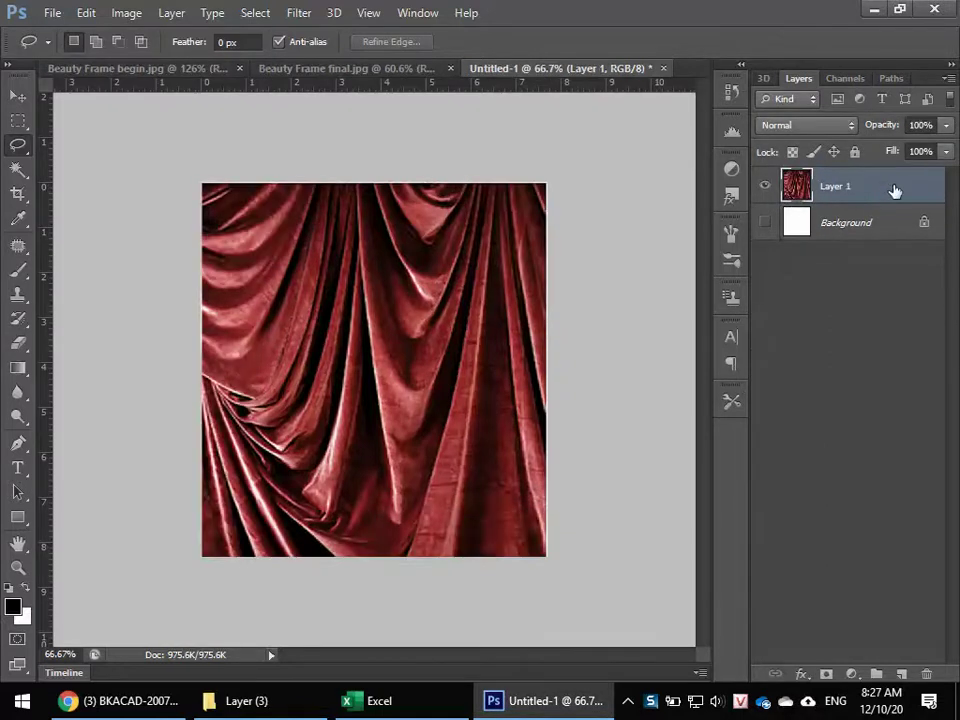
Check the Beauty Frame final.jpg reference, then add empty Layer 2 in Untitled-1
click(410, 70)
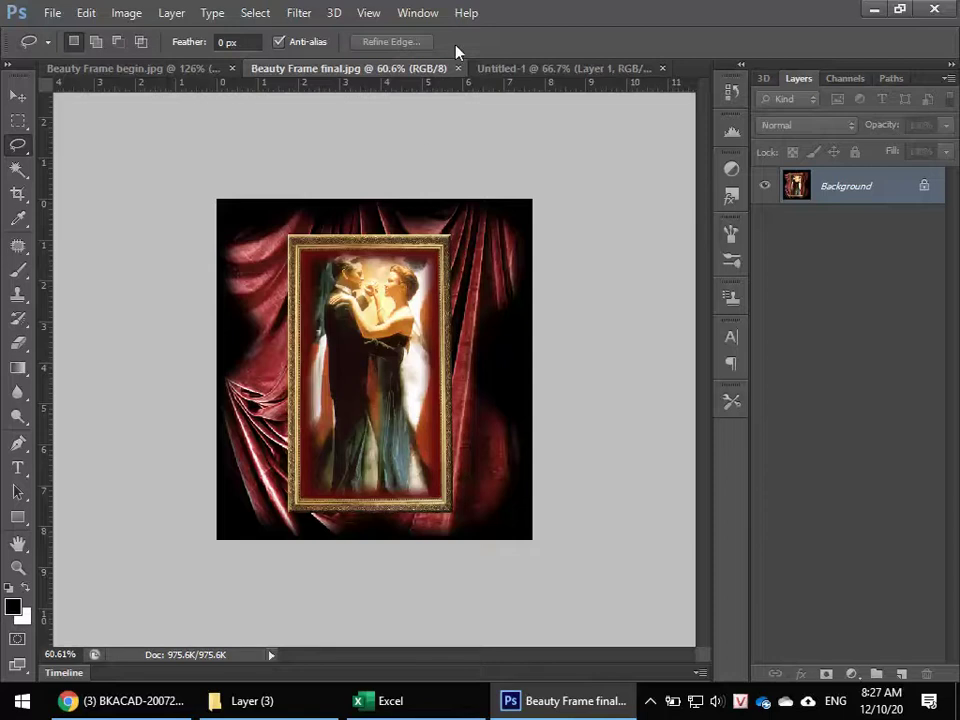
click(491, 69)
click(901, 674)
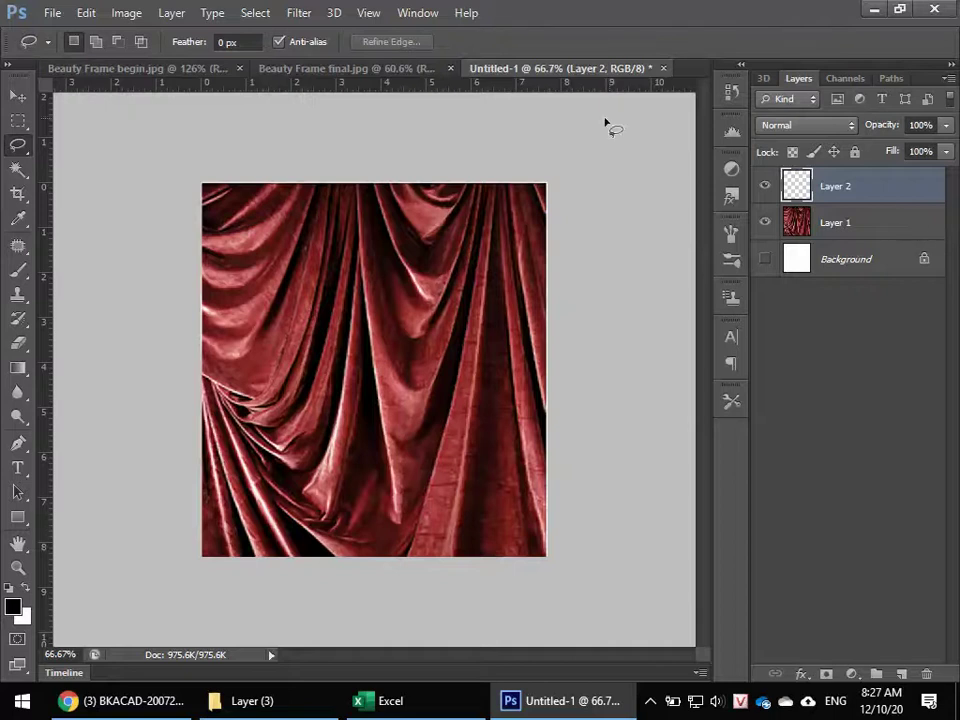
Fill Layer 2 with foreground black, undoing and reapplying the fill
click(87, 15)
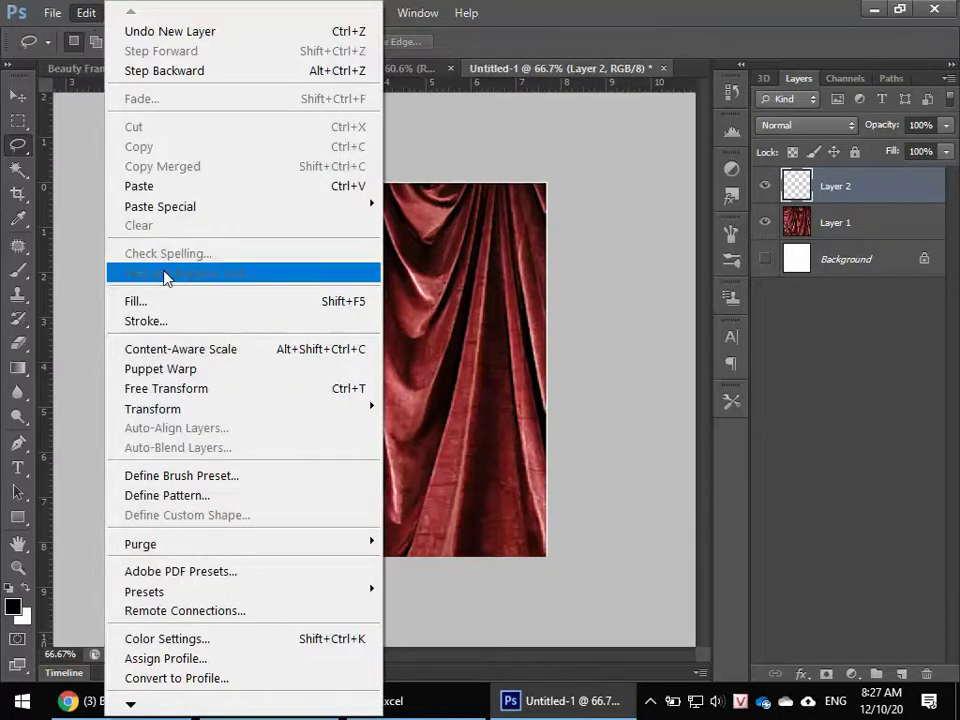
click(140, 301)
click(616, 210)
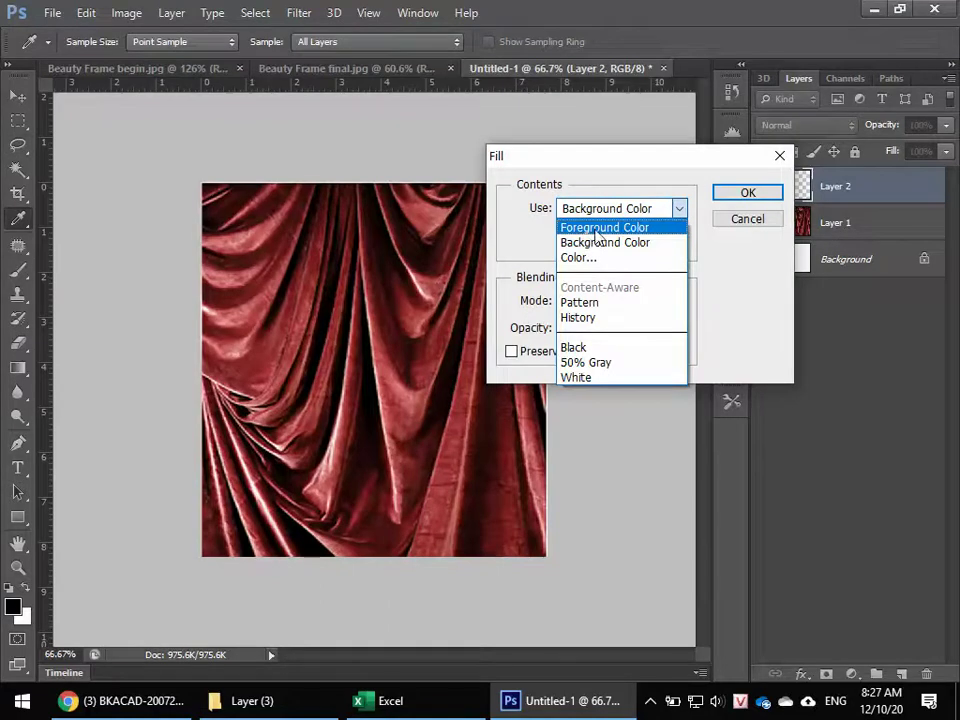
click(597, 234)
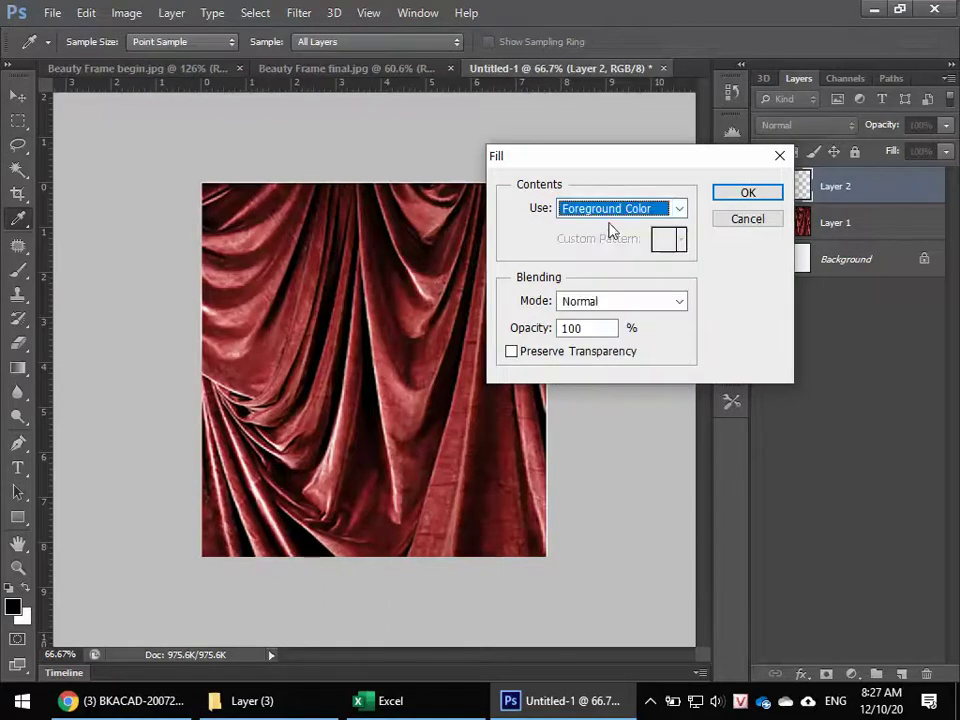
click(746, 194)
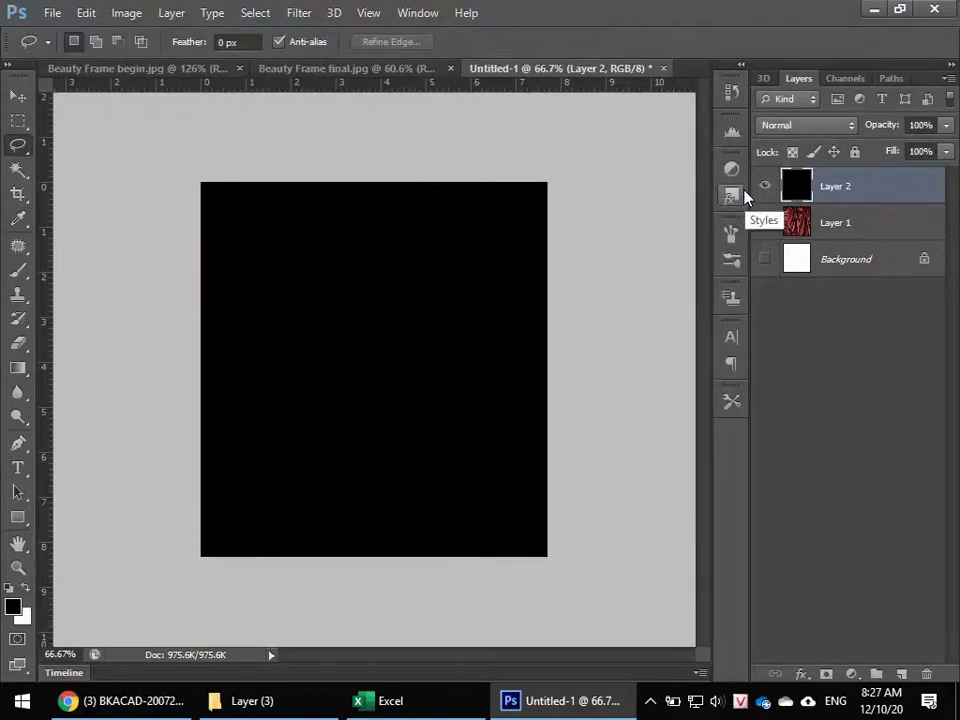
key(ctrl+z)
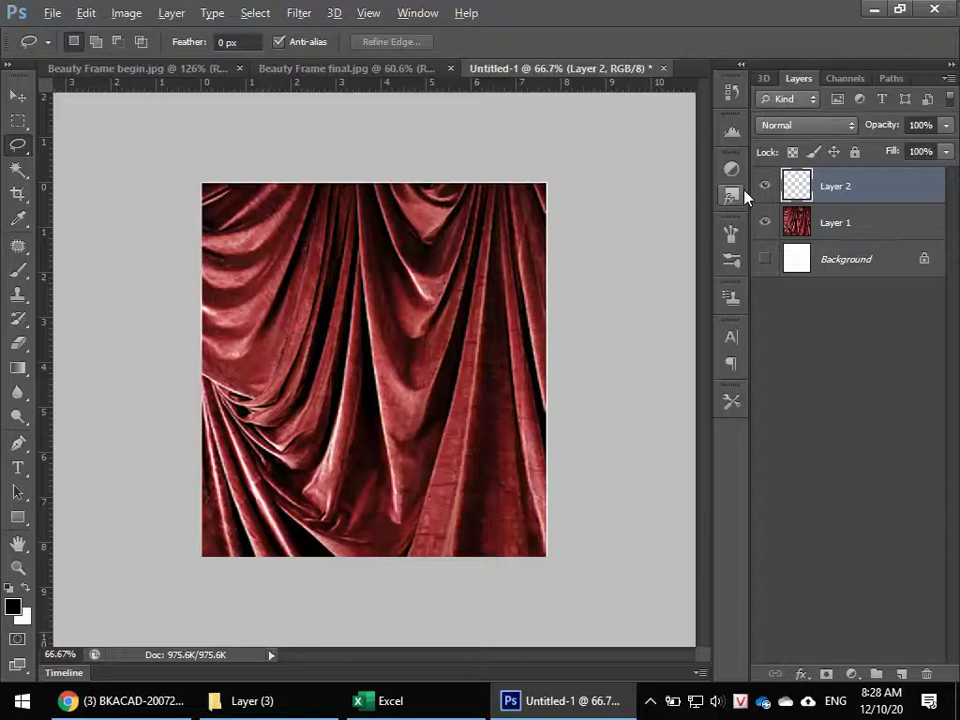
key(alt+BackSpace)
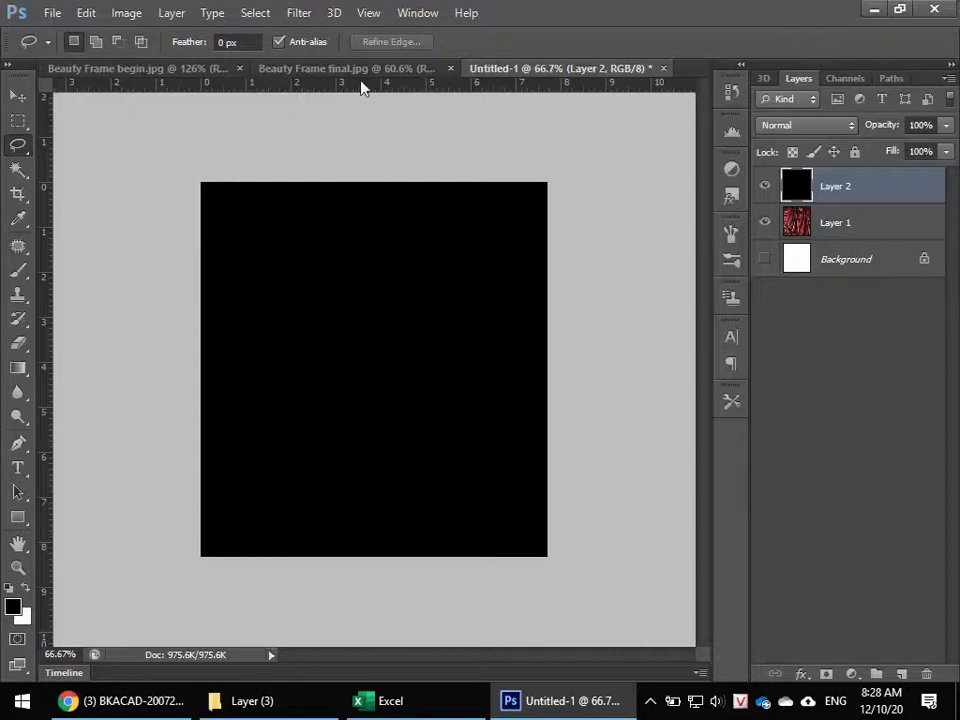
After viewing the reference, lasso a wavy, star-like outline across black Layer 2
click(317, 70)
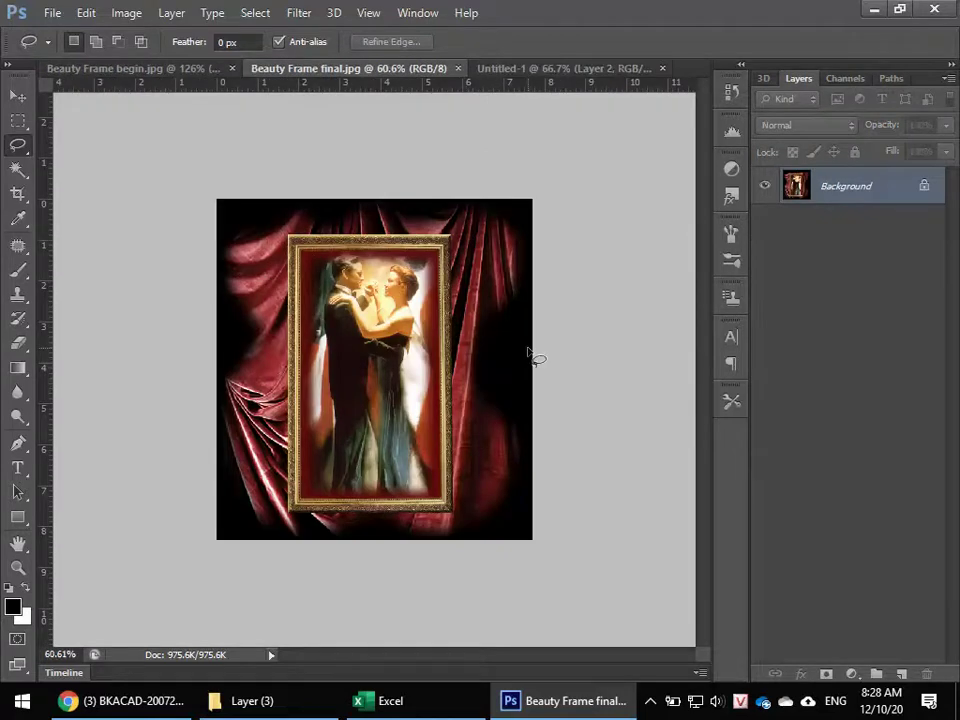
click(561, 69)
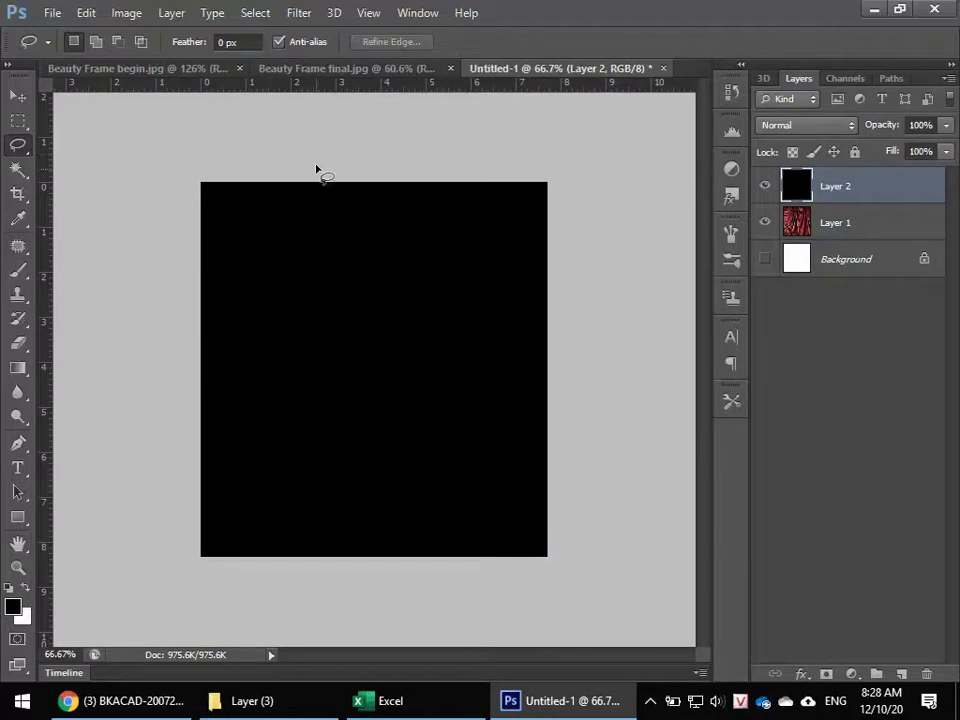
mouse_move(322, 187)
mouse_down()
mouse_move(192, 427)
mouse_move(221, 433)
mouse_move(306, 568)
mouse_move(514, 574)
mouse_move(572, 336)
mouse_move(469, 240)
mouse_move(456, 165)
mouse_move(379, 236)
mouse_move(300, 177)
mouse_up()
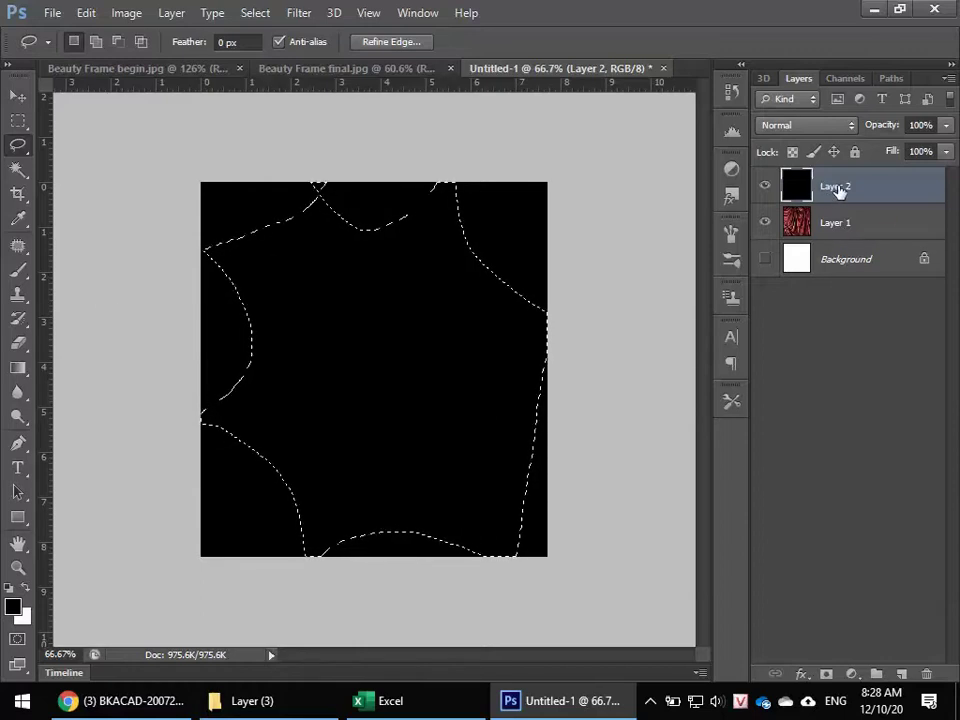
click(312, 68)
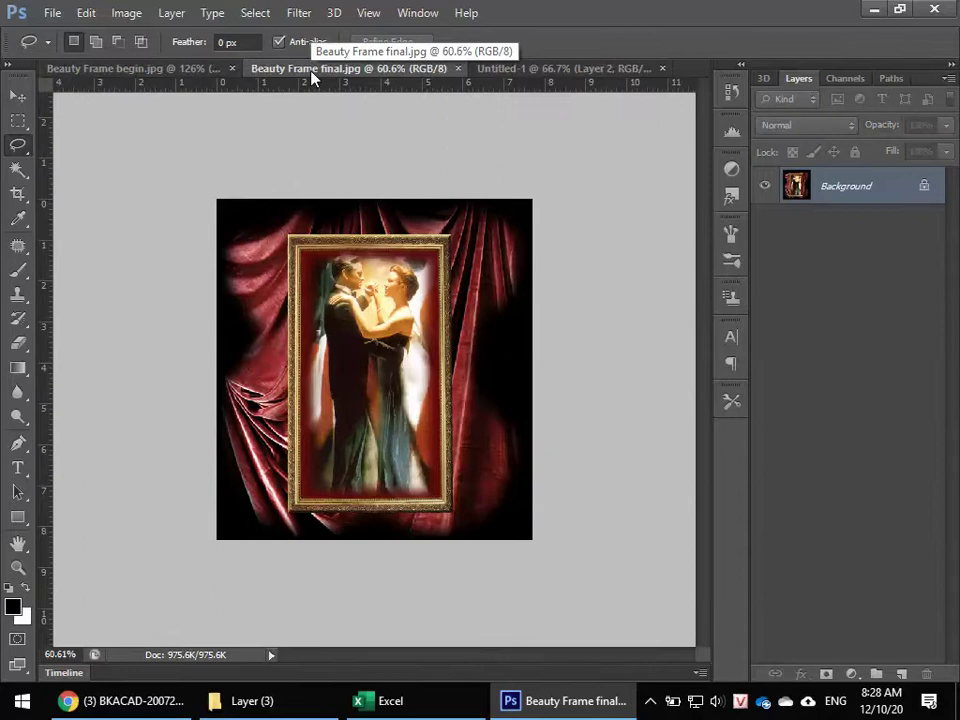
key(ctrl+plus)
key(ctrl+plus)
scroll(175, 390, up, 1)
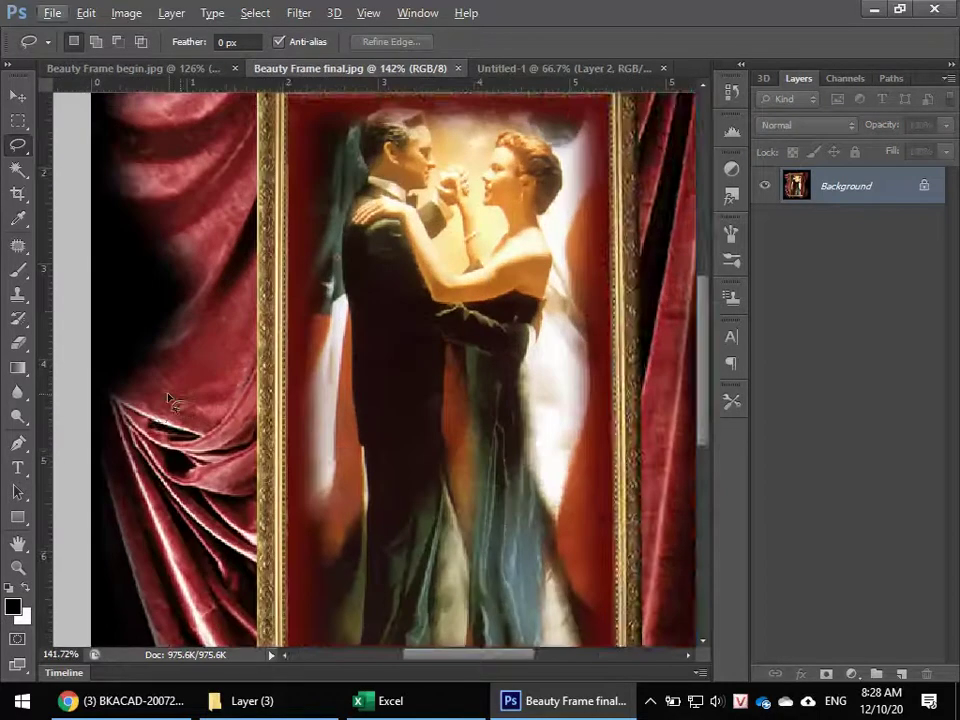
scroll(246, 400, left, 2)
scroll(246, 300, left, 1)
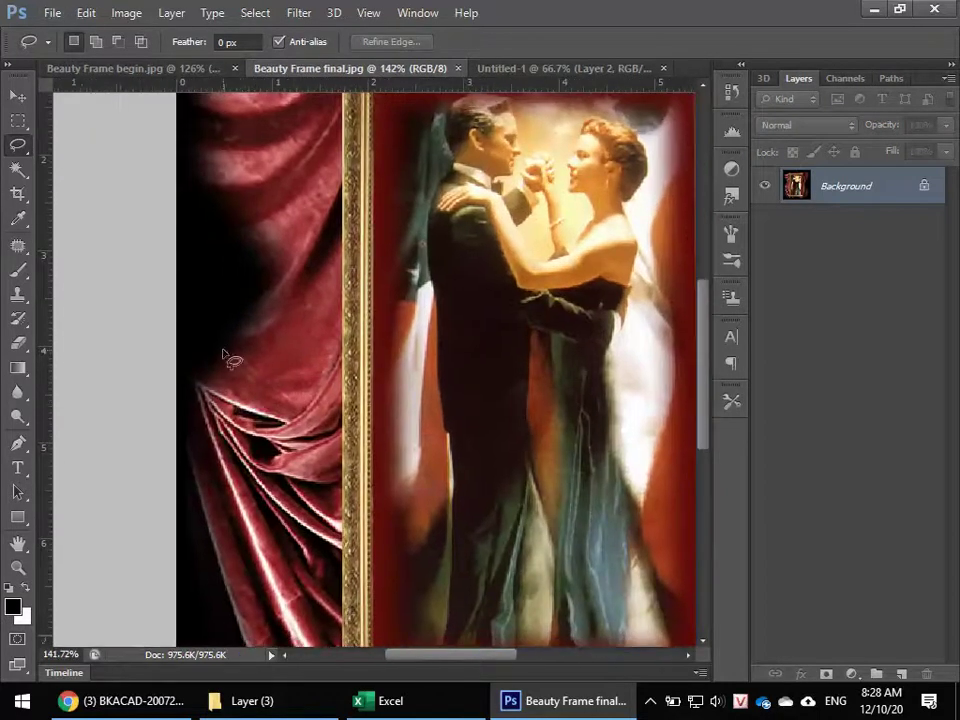
click(513, 70)
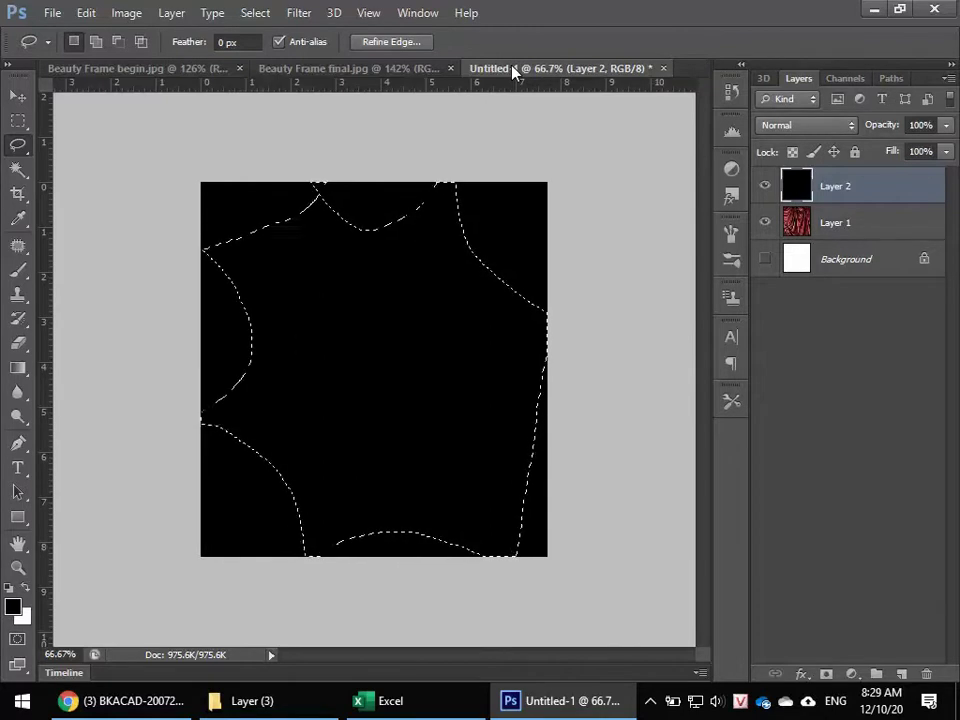
Feather the selection by 20 pixels and delete the black inside it
key(shift+F6)
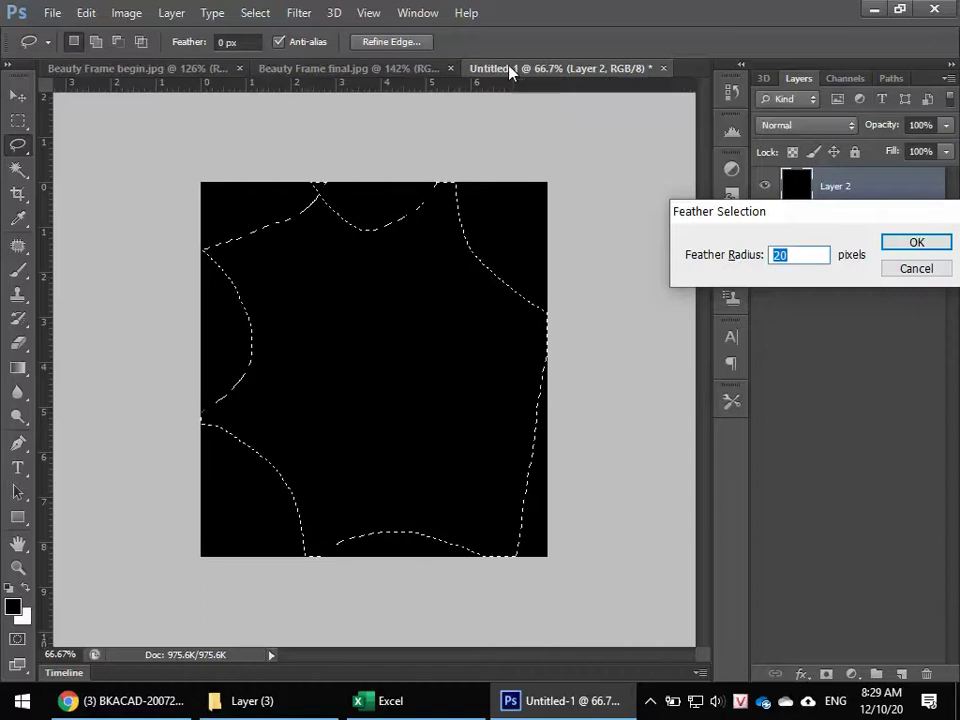
key(Return)
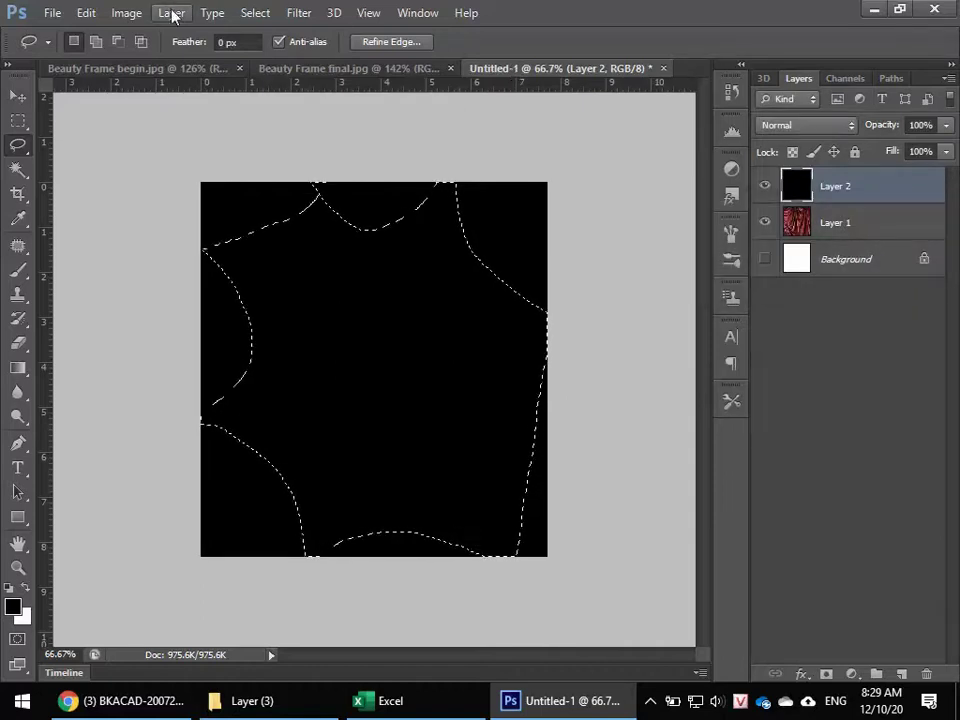
click(254, 14)
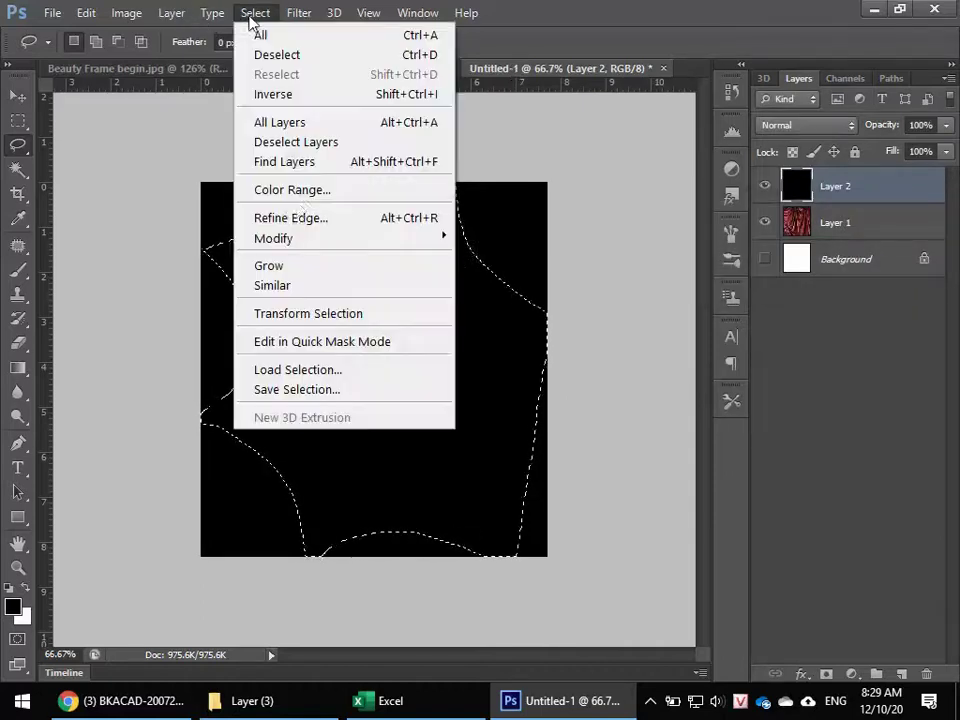
mouse_move(273, 238)
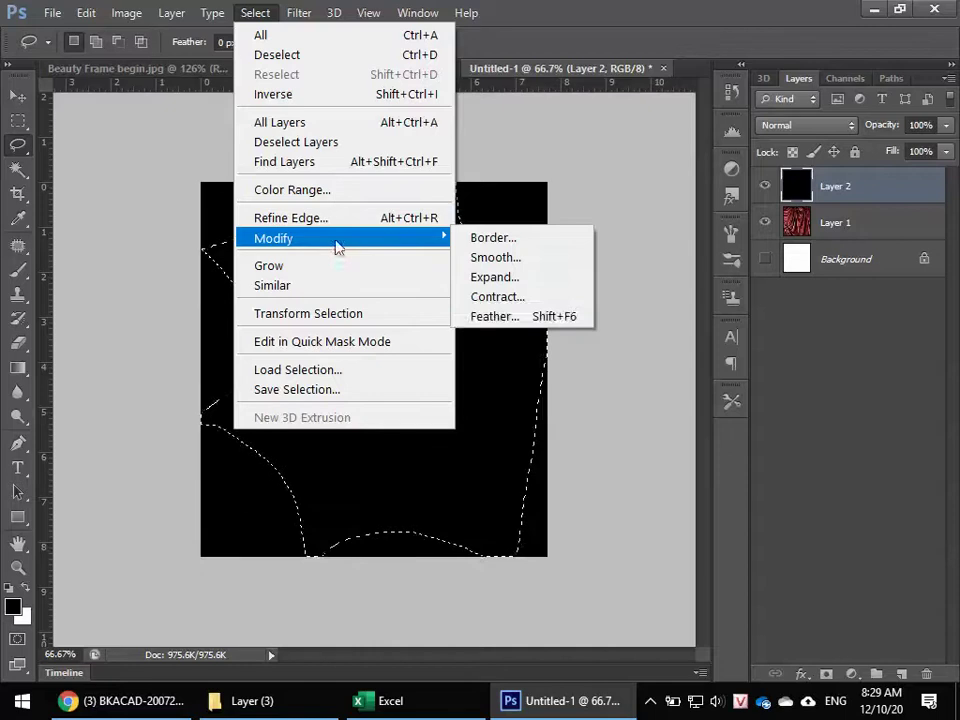
click(507, 316)
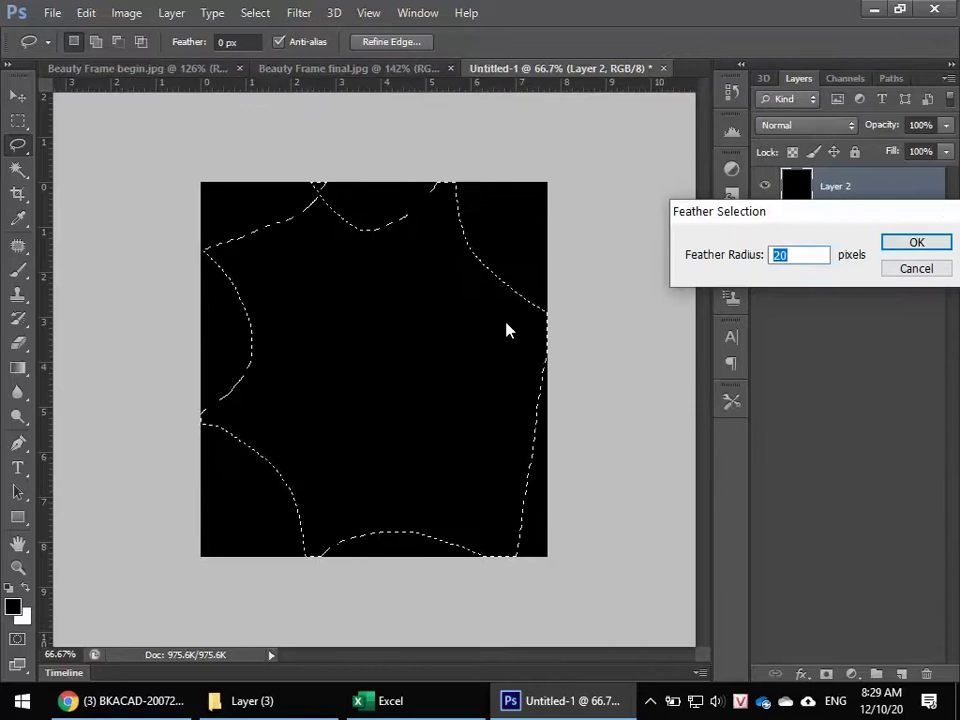
key(Return)
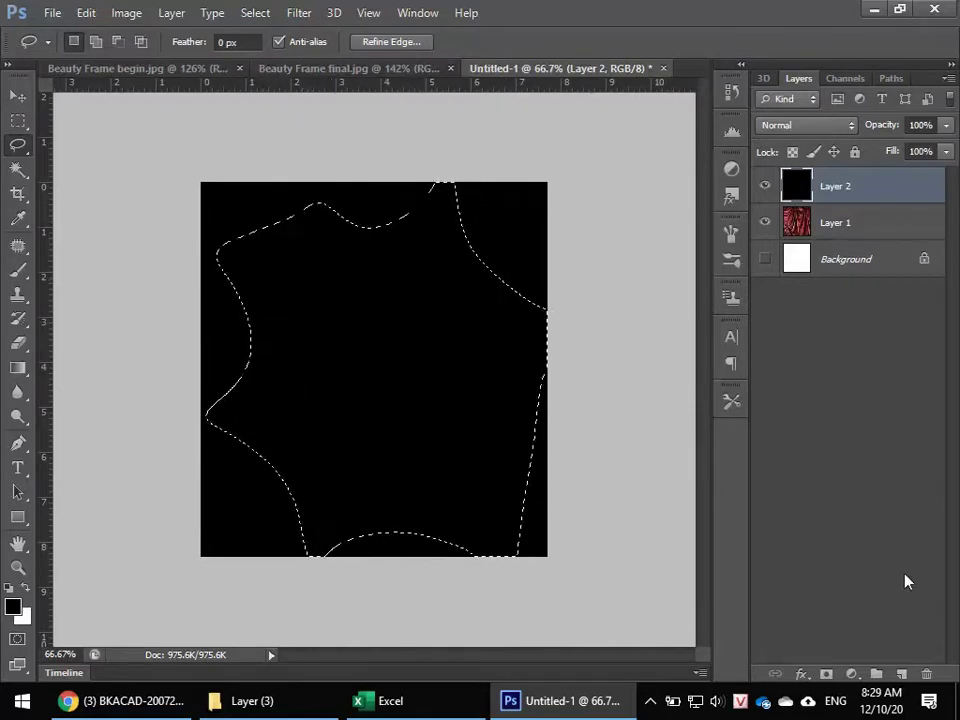
key(Delete)
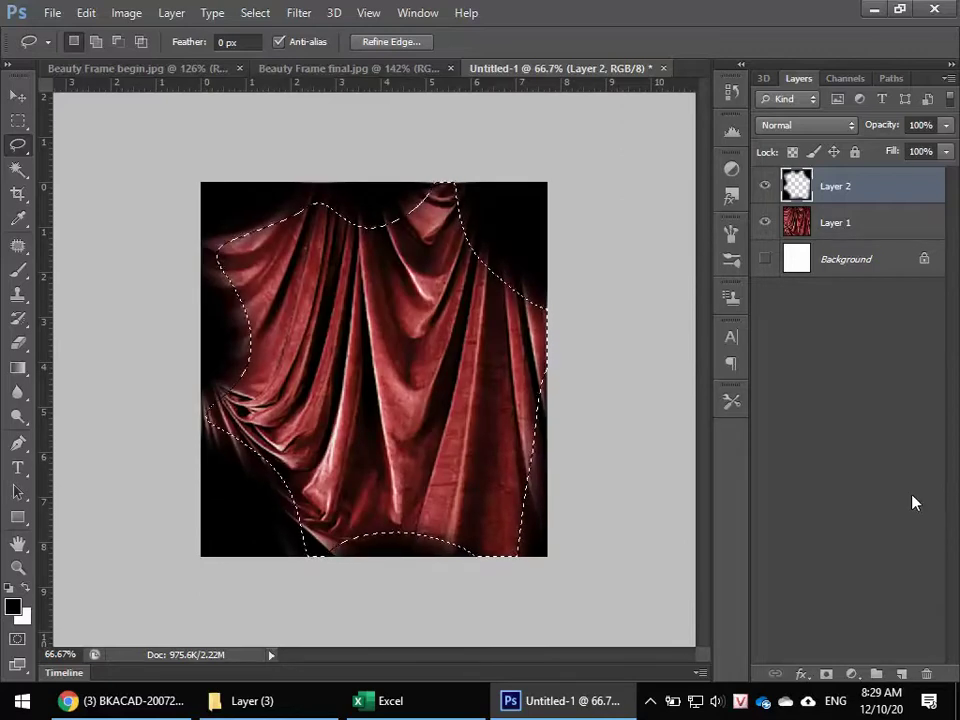
Deselect and add empty Layer 3 above the vignette Layer 2
click(207, 222)
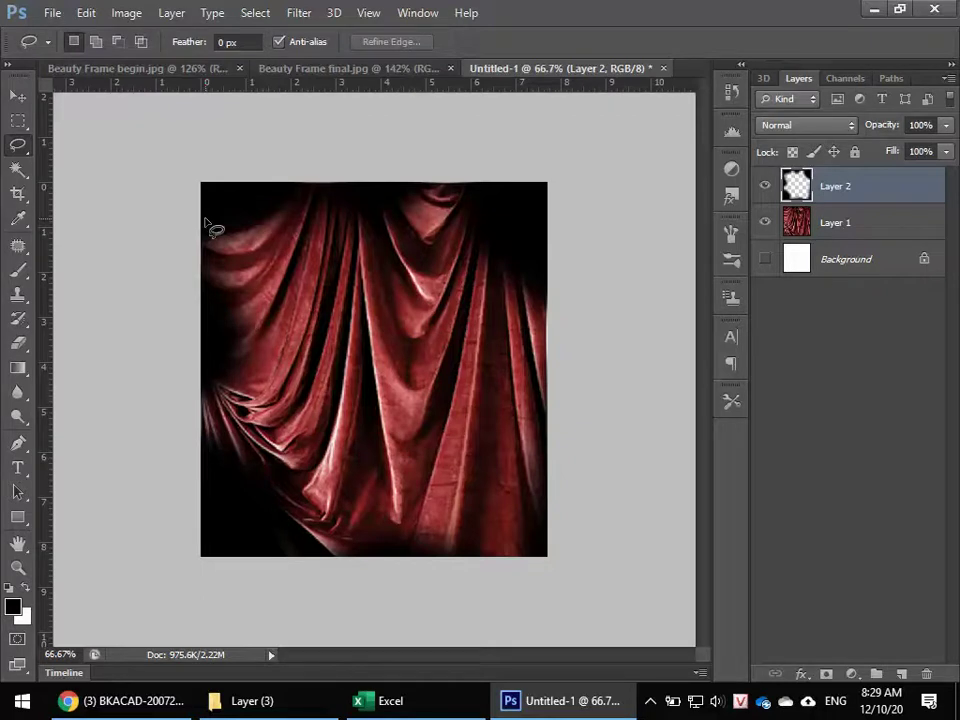
click(906, 675)
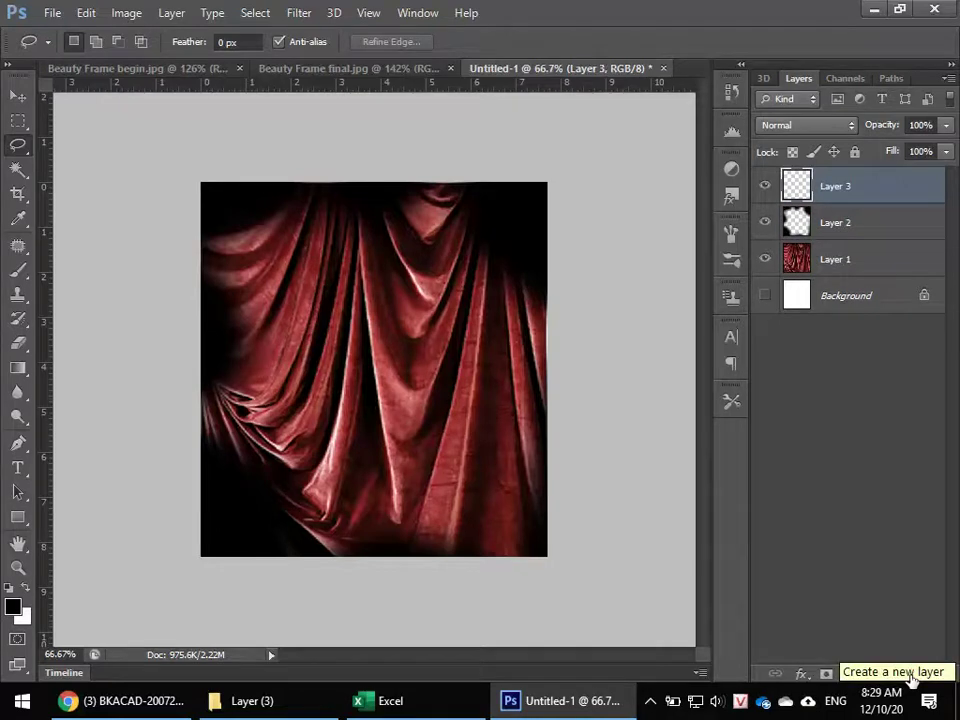
Lasso a wavy outline around the curtain's centre on Layer 3 and feather it
mouse_move(300, 184)
mouse_down()
mouse_move(228, 293)
mouse_move(262, 484)
mouse_move(588, 248)
mouse_up()
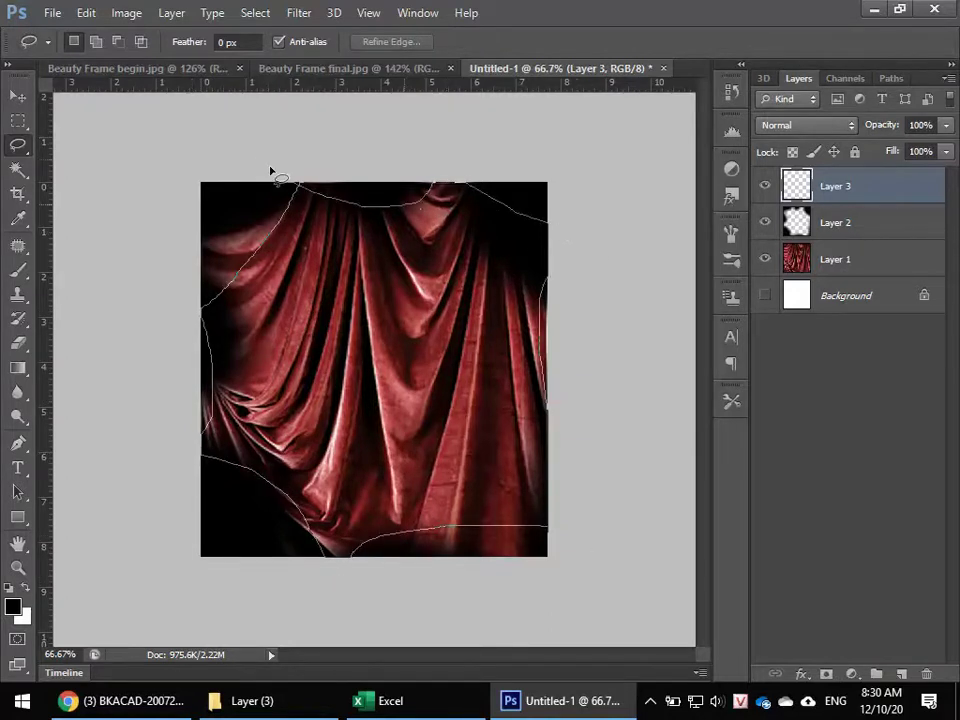
drag(588, 248, 253, 163)
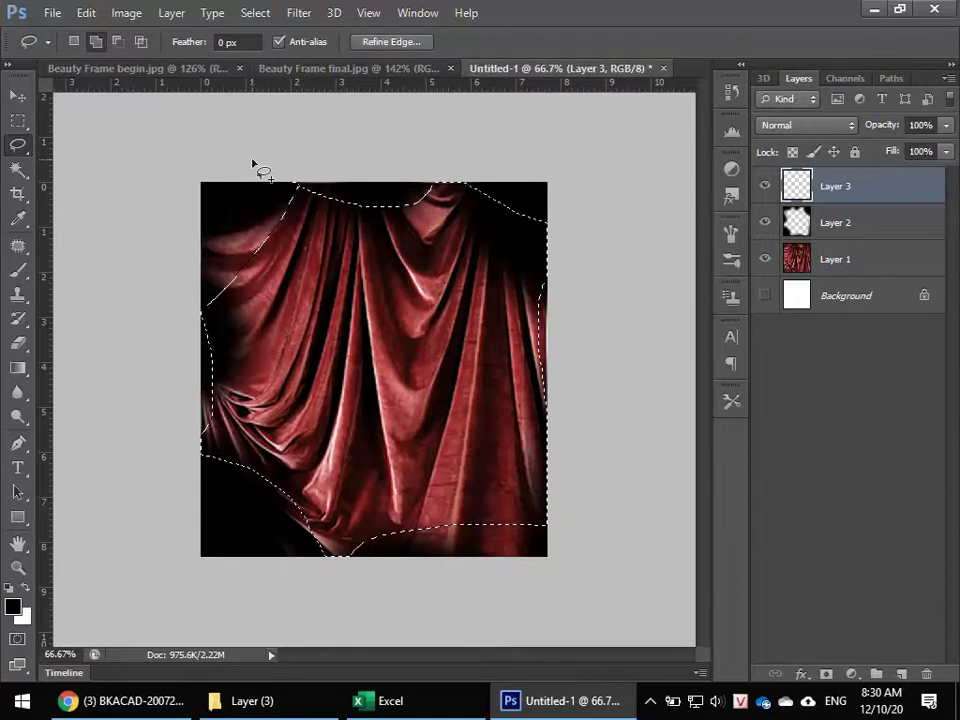
key(shift+F6)
key(Return)
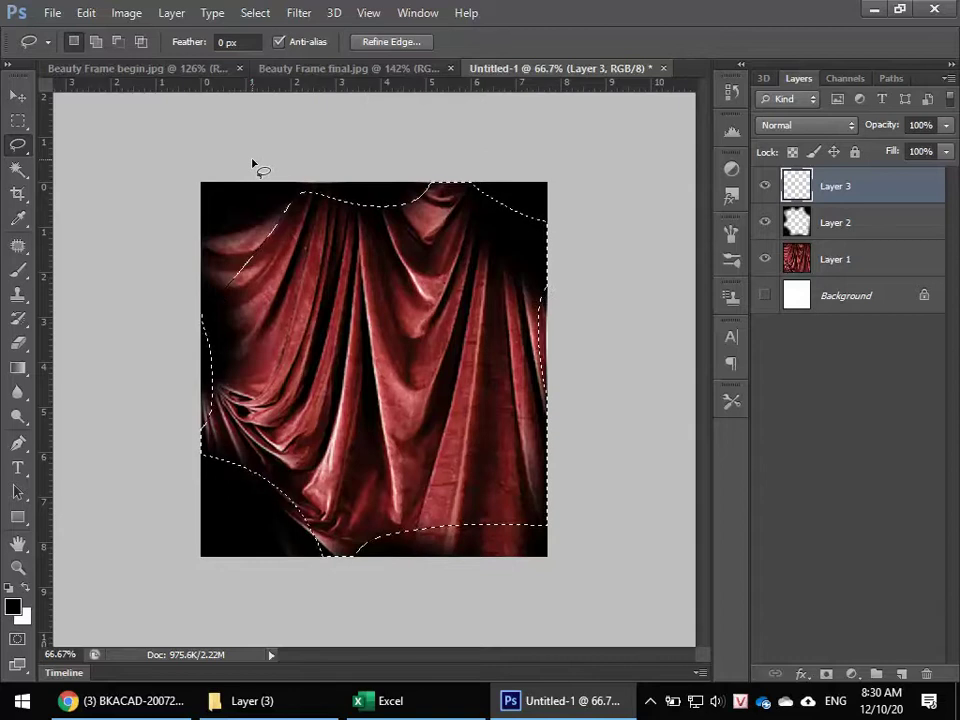
Hide Layer 2's dark vignette and zoom the canvas to about 88.7%
click(764, 223)
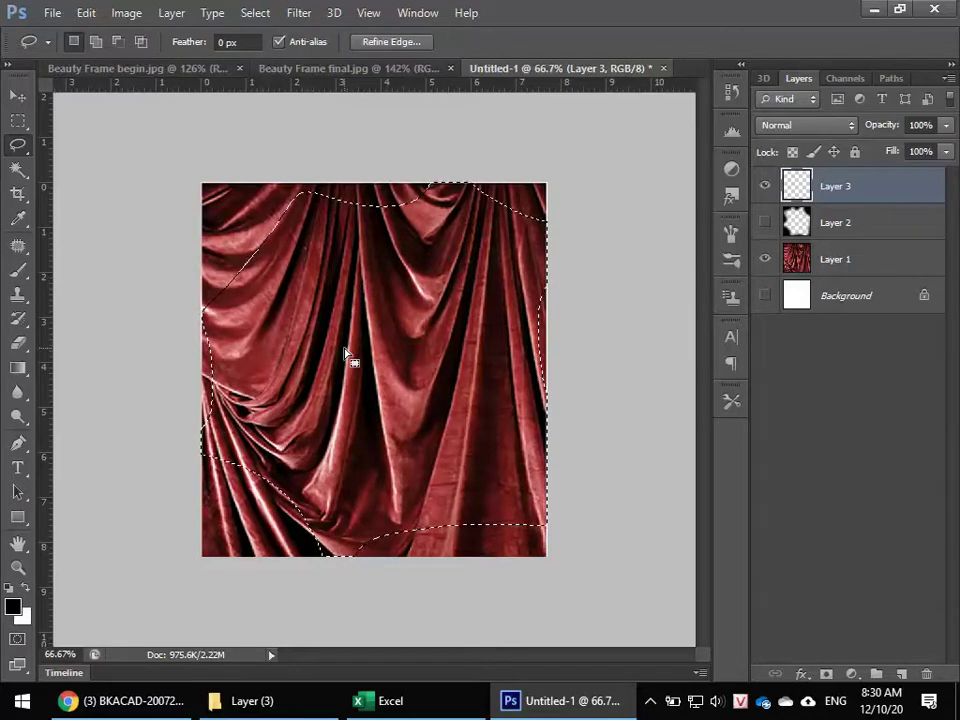
alt+scroll(349, 375, up, 1)
alt+scroll(349, 365, up, 1)
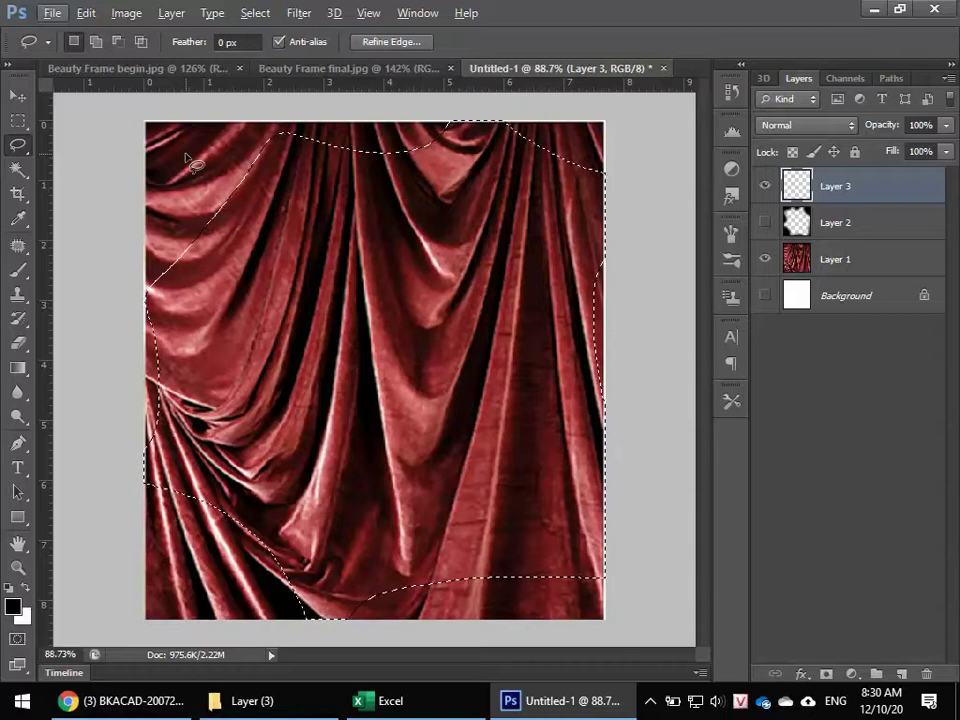
Invert the selection, fill Layer 3's outer edges with black, deselect, and hide Layer 3
key(ctrl+shift+i)
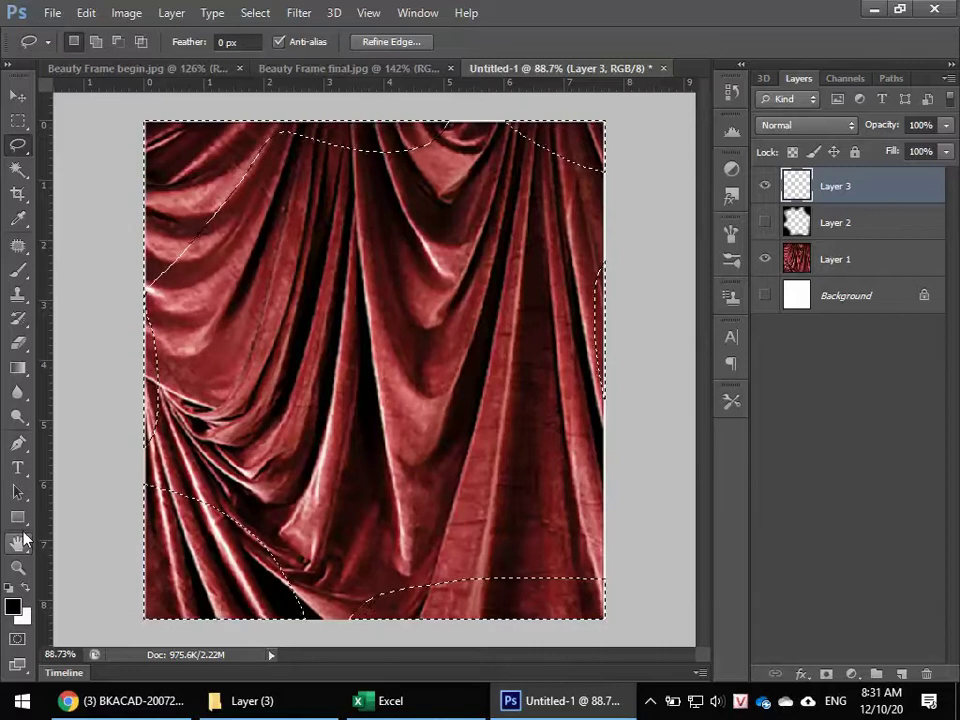
key(alt+BackSpace)
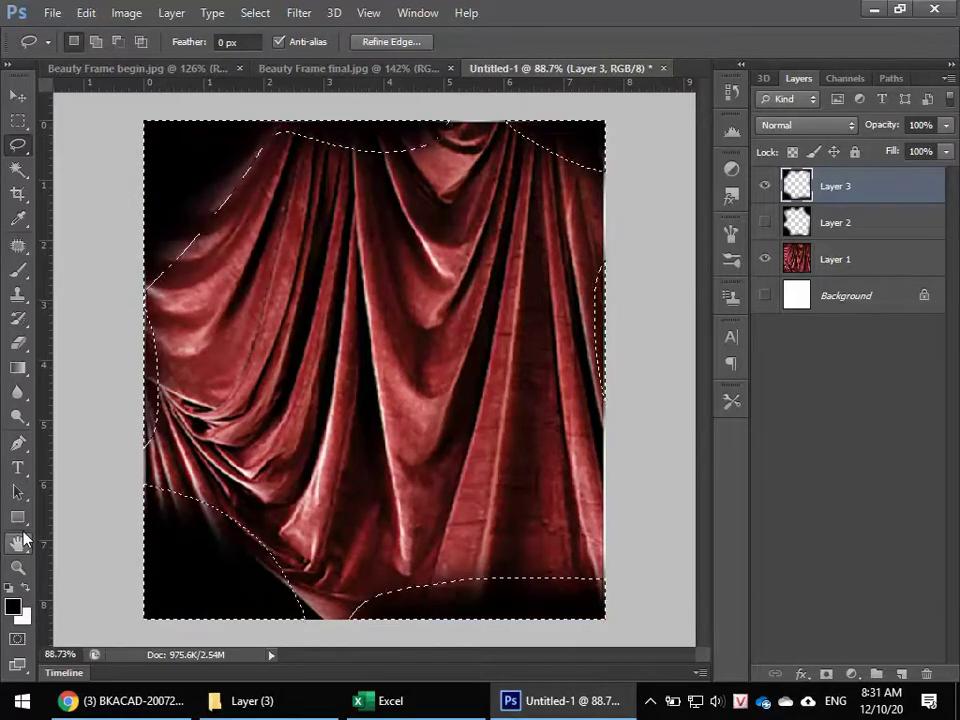
key(ctrl+d)
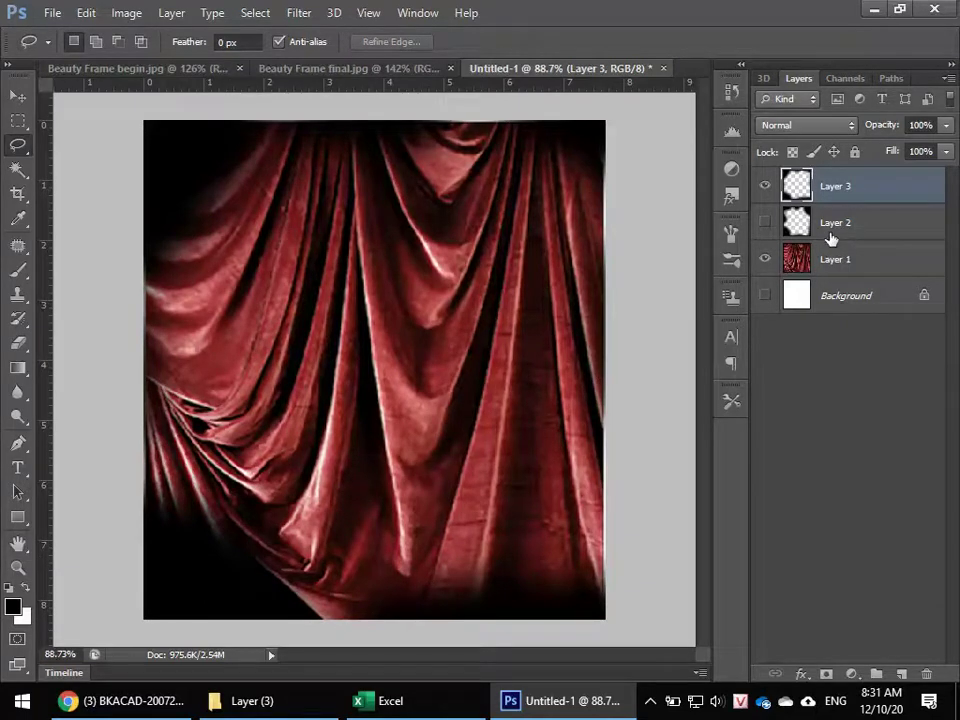
click(765, 187)
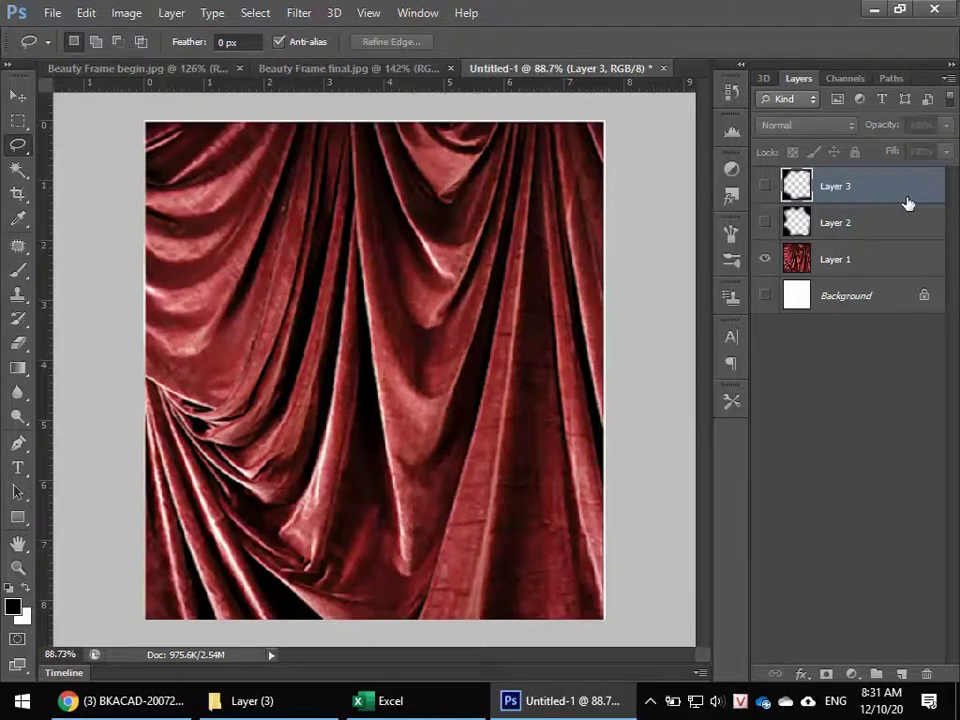
Add the title text 'Dung layer mark' and position it inside the canvas
click(17, 467)
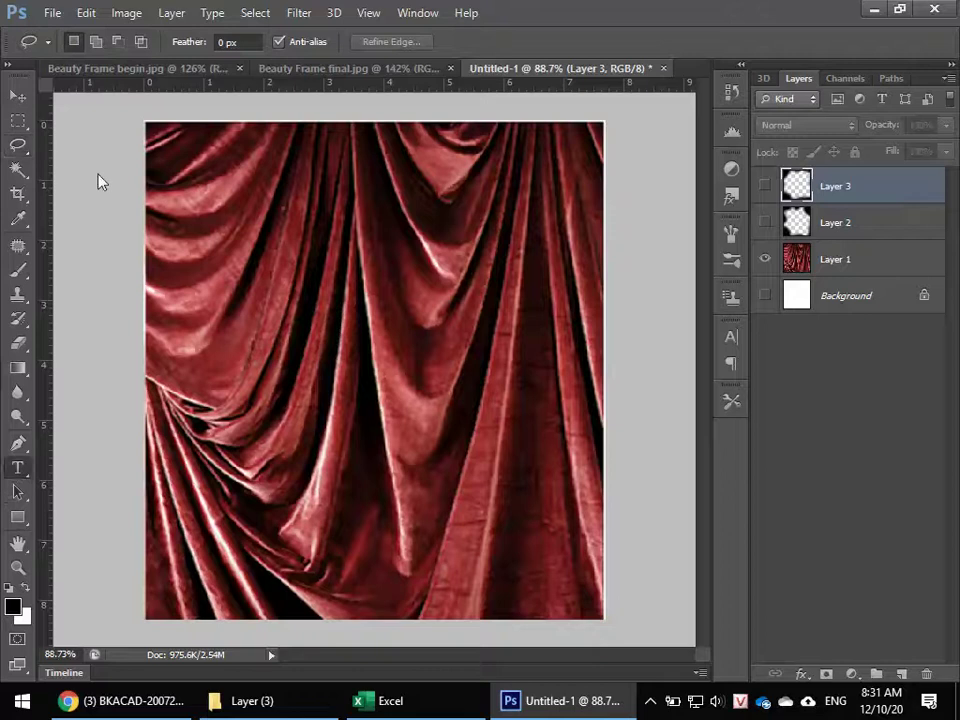
click(190, 180)
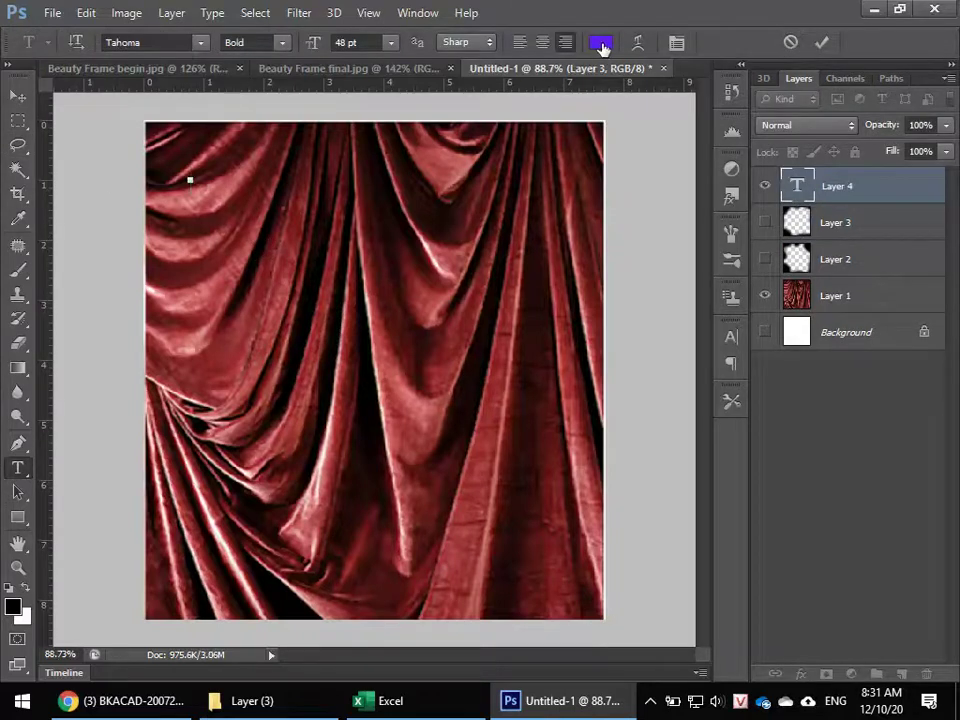
text(Youn)
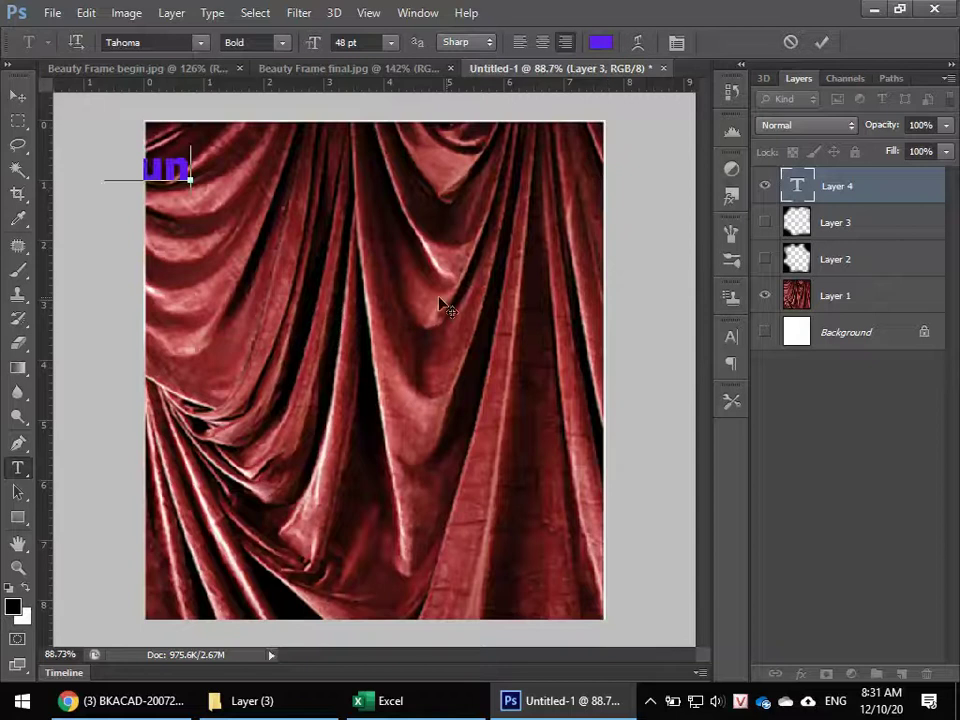
drag(439, 306, 396, 388)
text(g la)
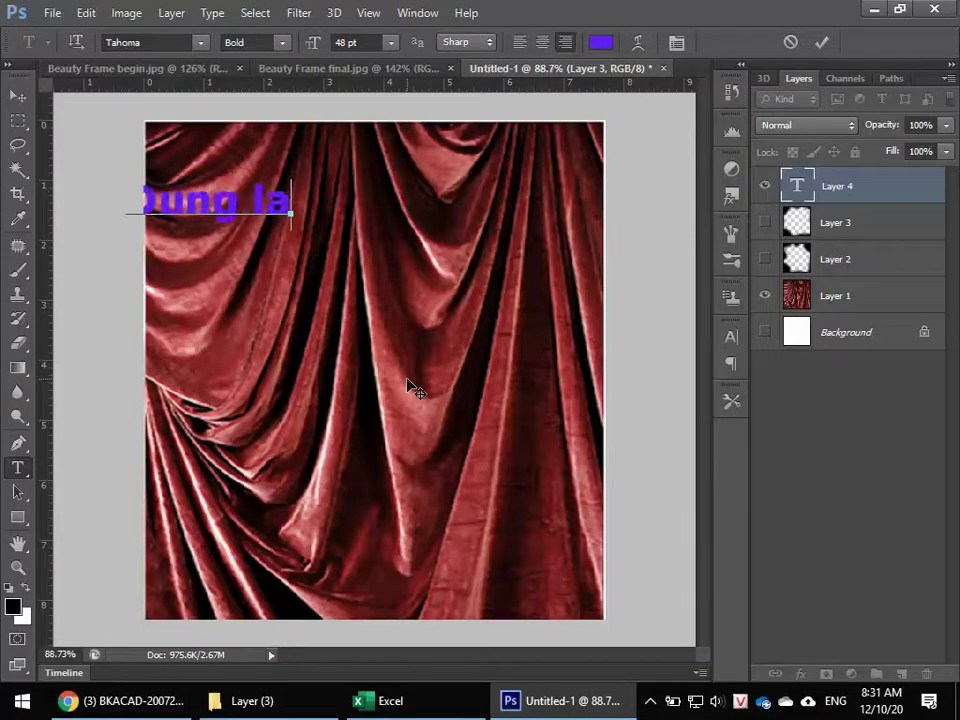
text(y)
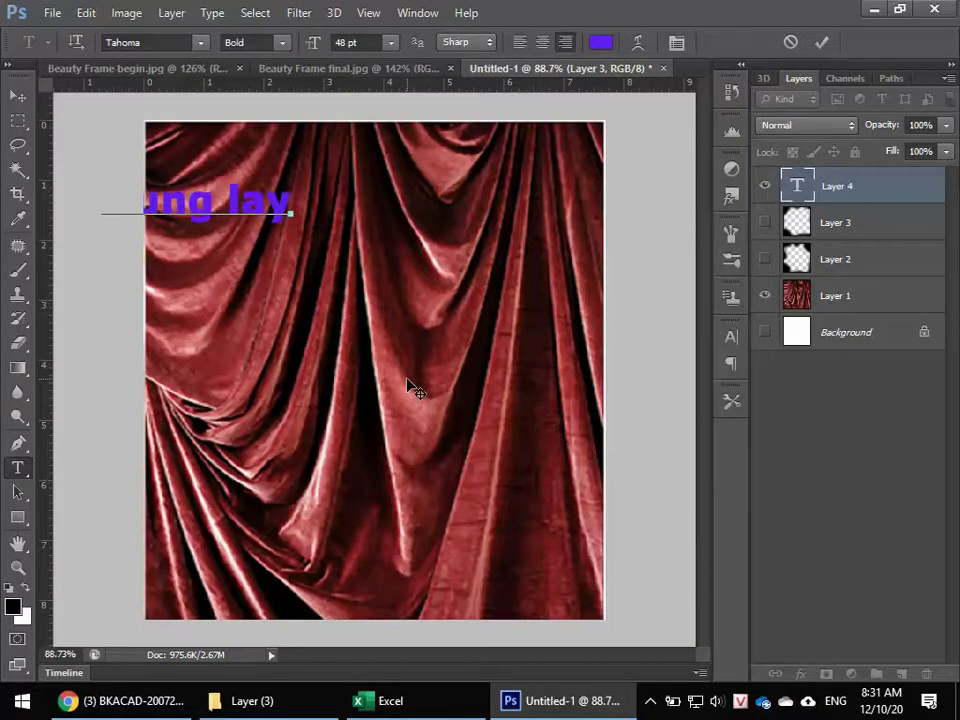
text(er ma)
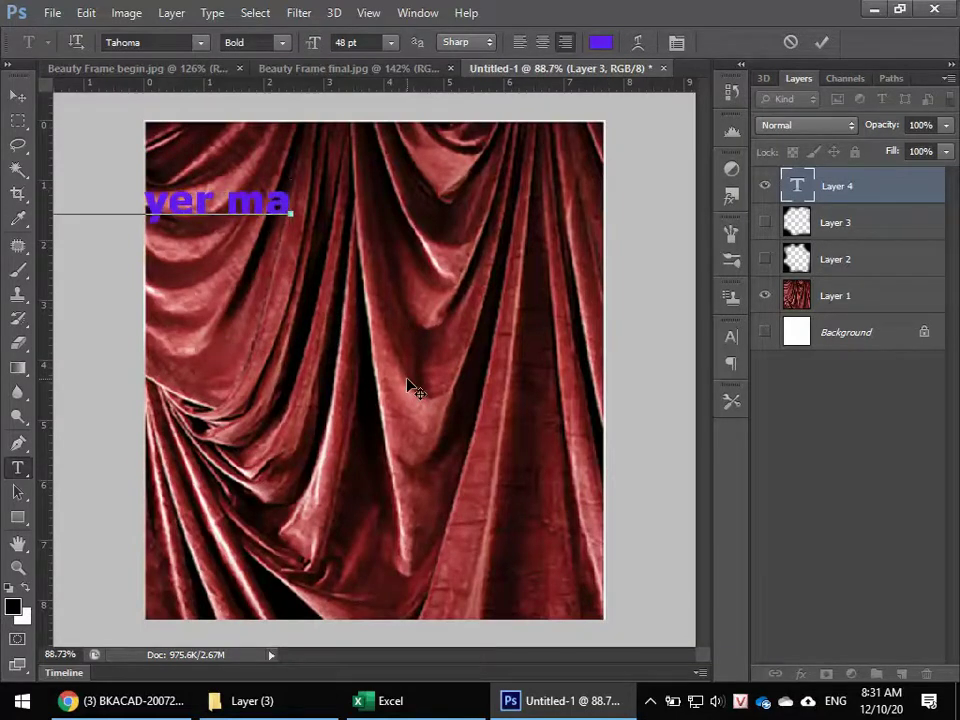
text(rk)
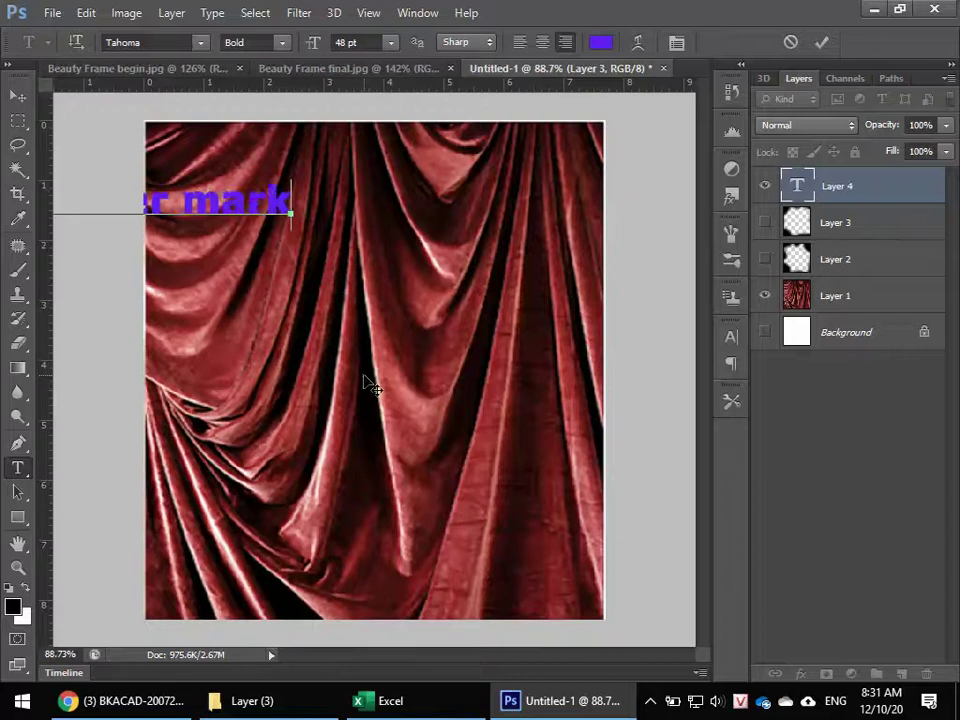
drag(370, 385, 611, 424)
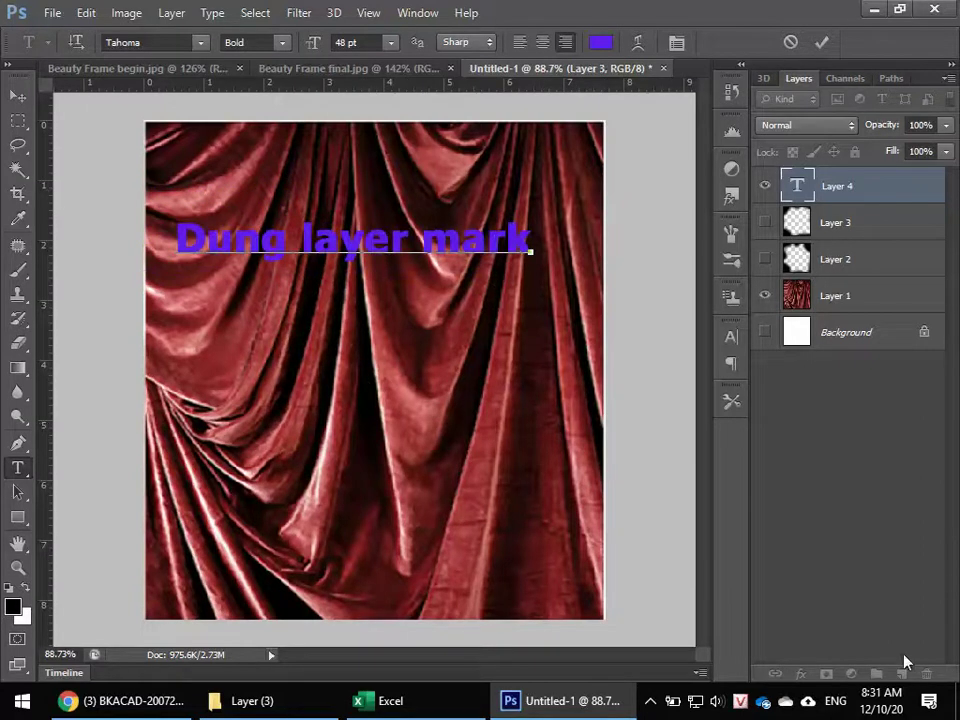
click(842, 429)
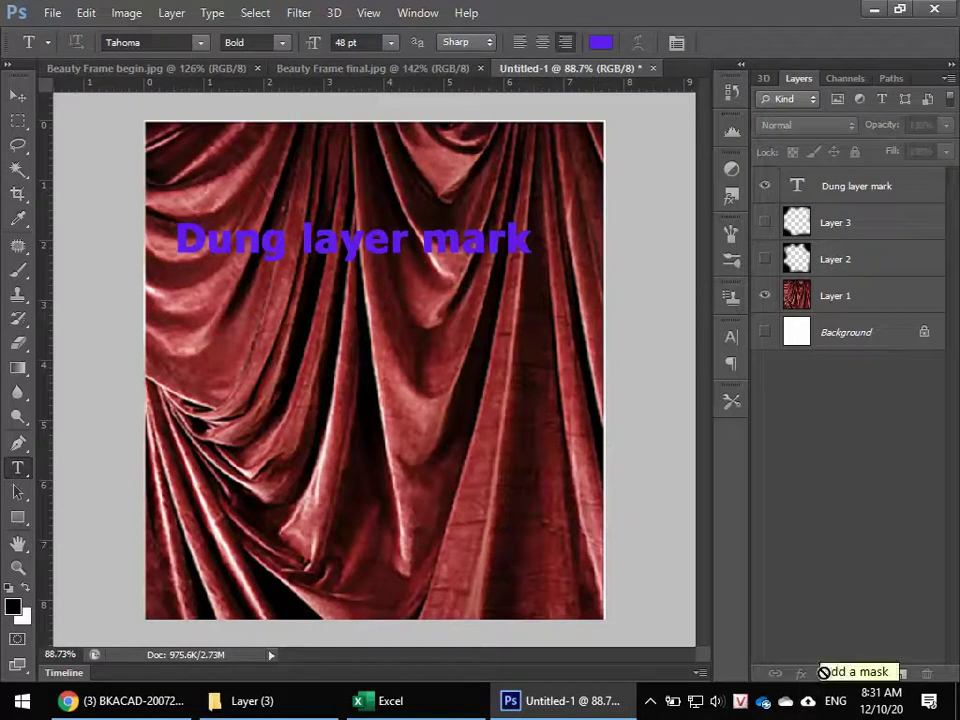
Correct the title's 'mark' to 'mask', then briefly hide and reshow the text layer
click(530, 245)
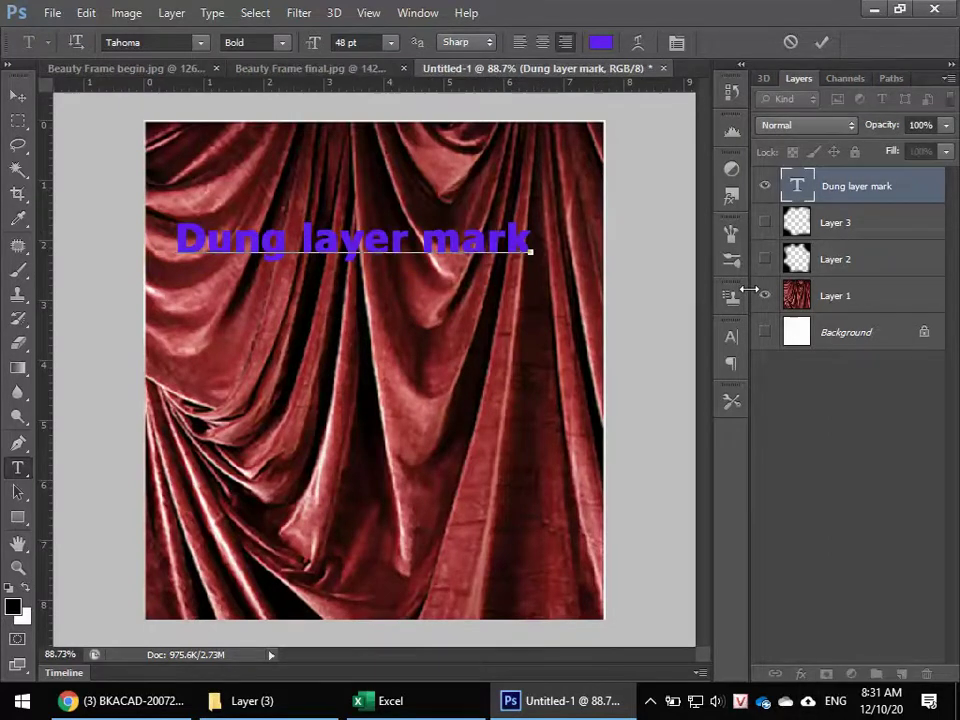
key(BackSpace)
key(BackSpace)
text(sk)
click(18, 95)
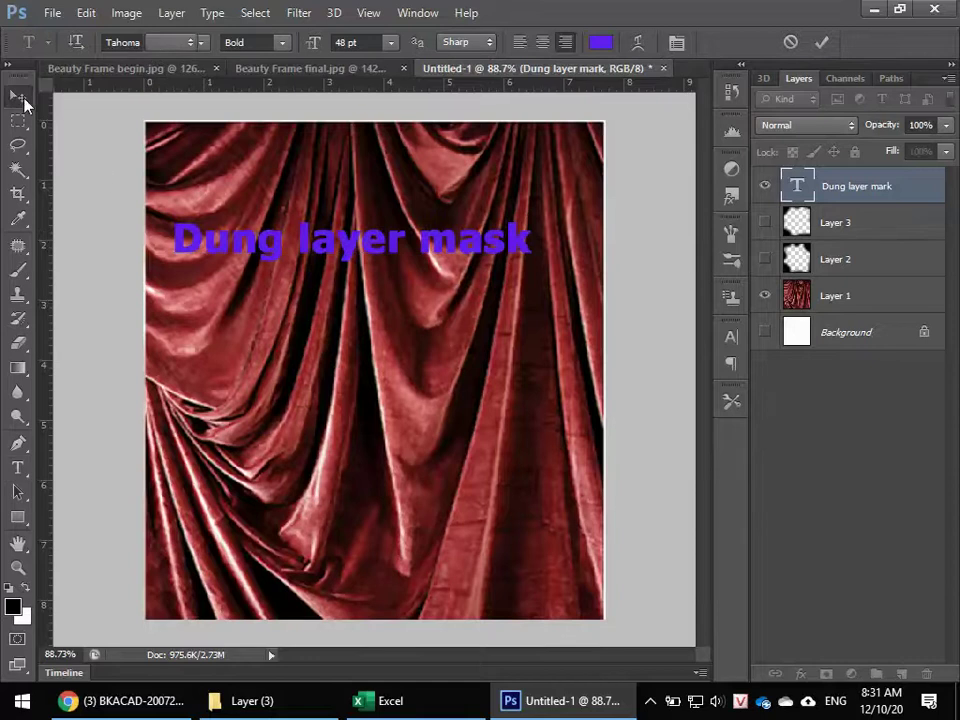
click(765, 185)
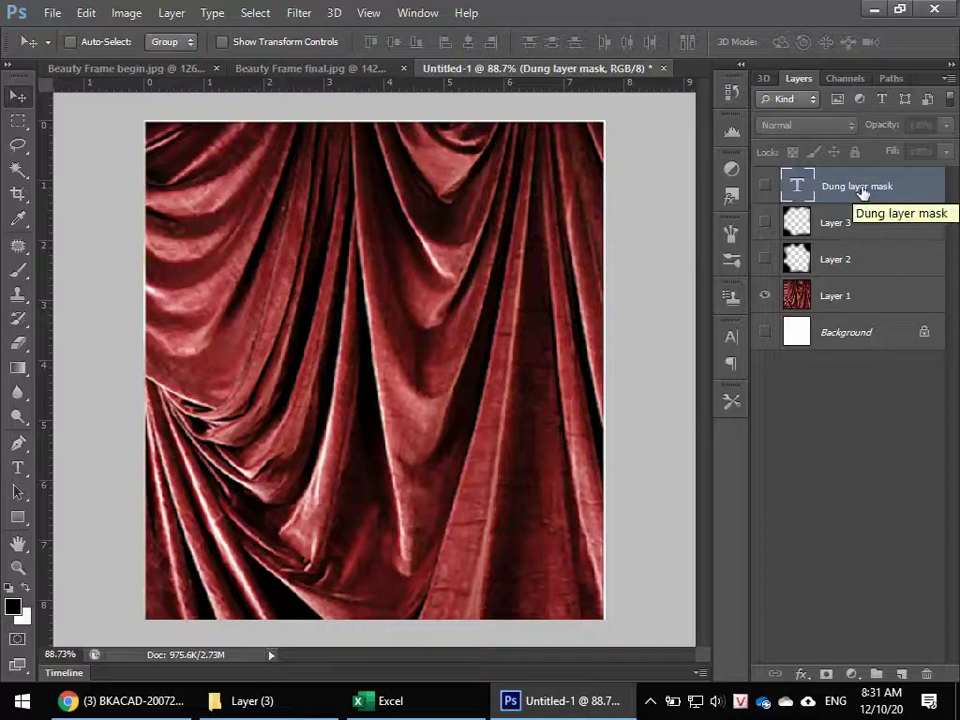
click(765, 186)
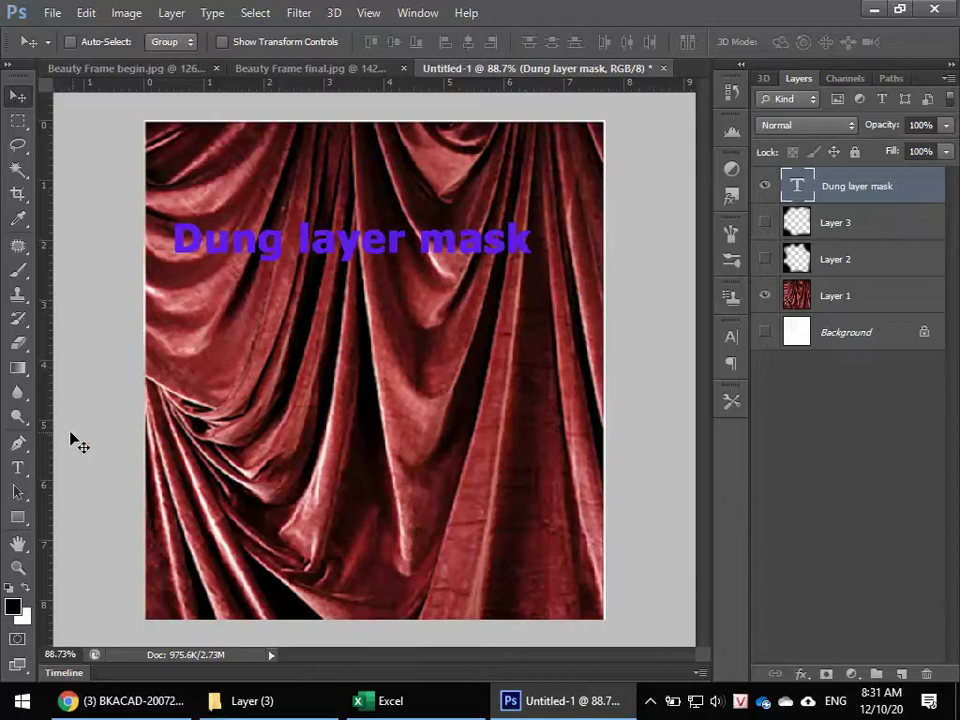
Add a second line 'cach 1' to the title text
click(18, 490)
click(18, 467)
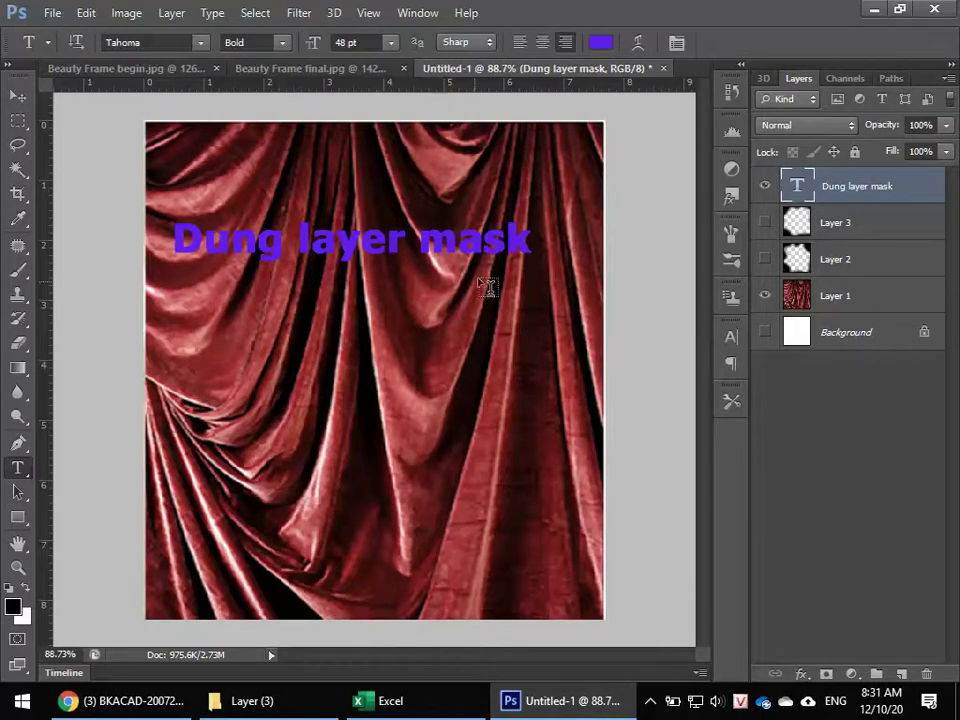
click(524, 243)
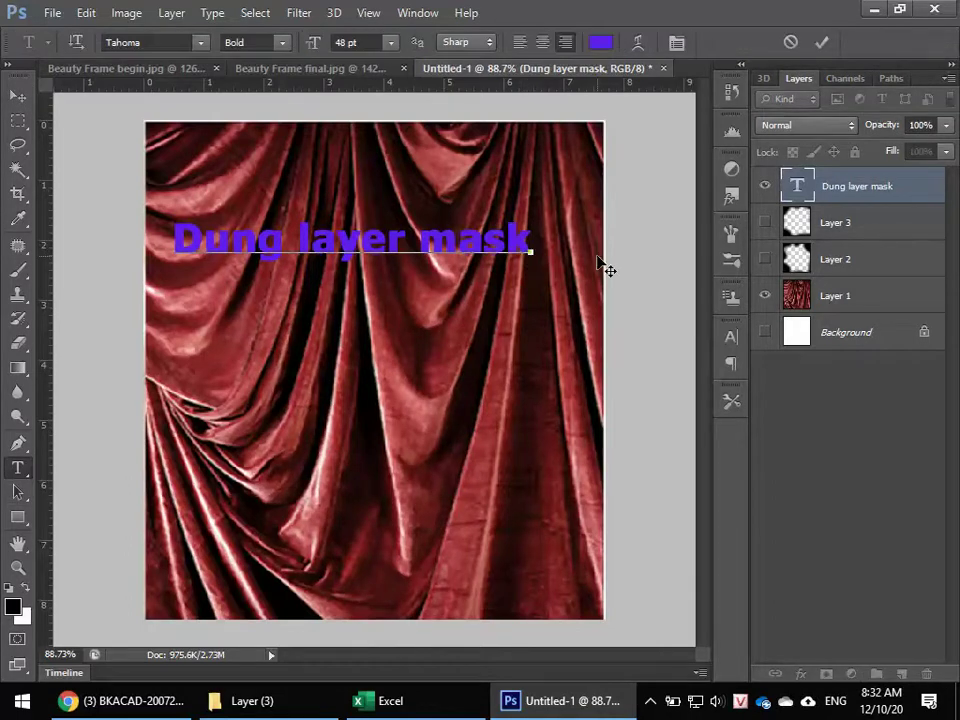
text(ca)
text(c)
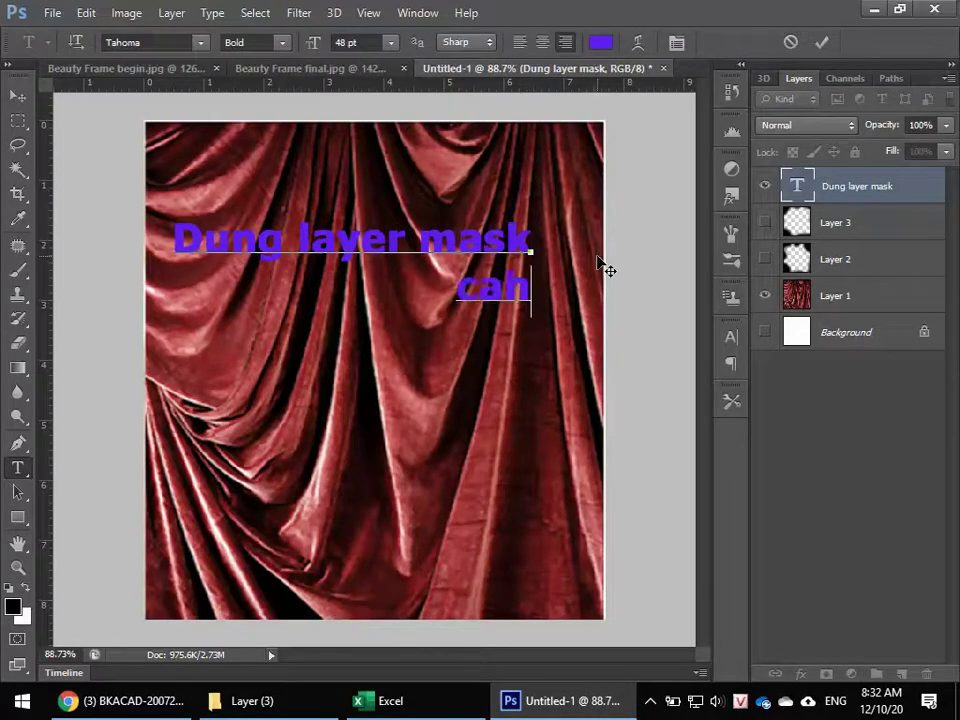
text(h 1)
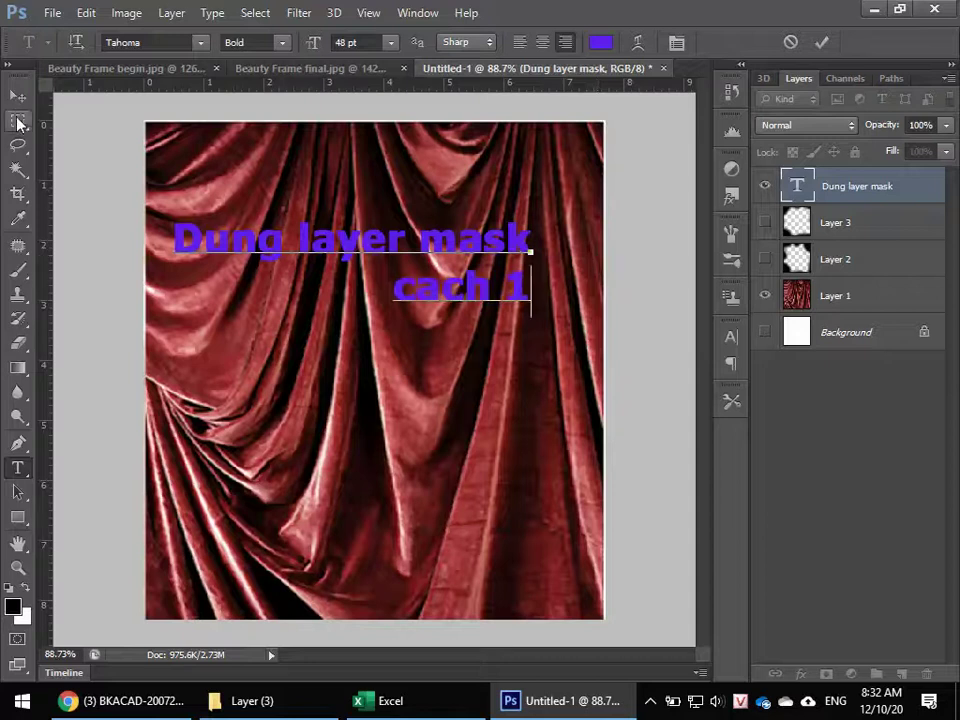
click(18, 95)
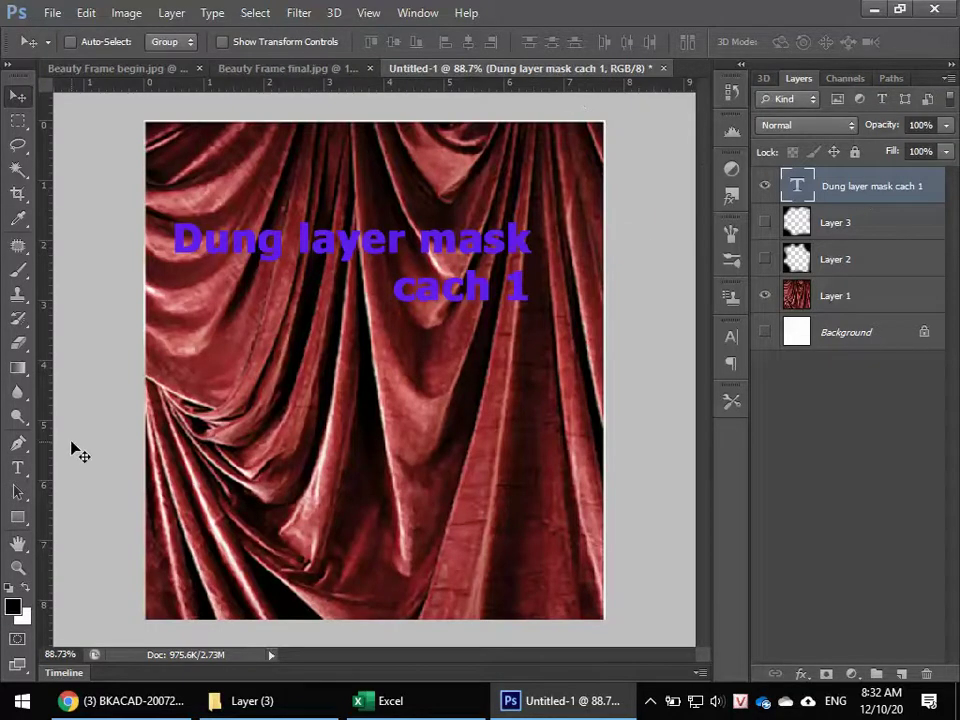
Set the title text colour to bright yellow, then hide and select its layer
click(18, 467)
click(601, 42)
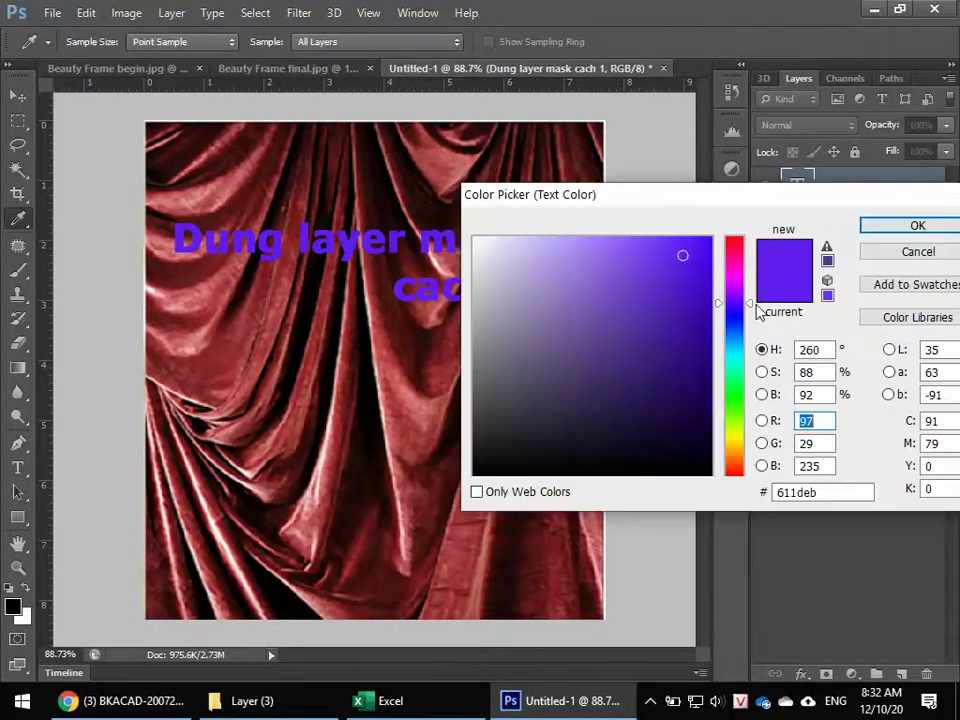
click(735, 435)
drag(685, 254, 711, 237)
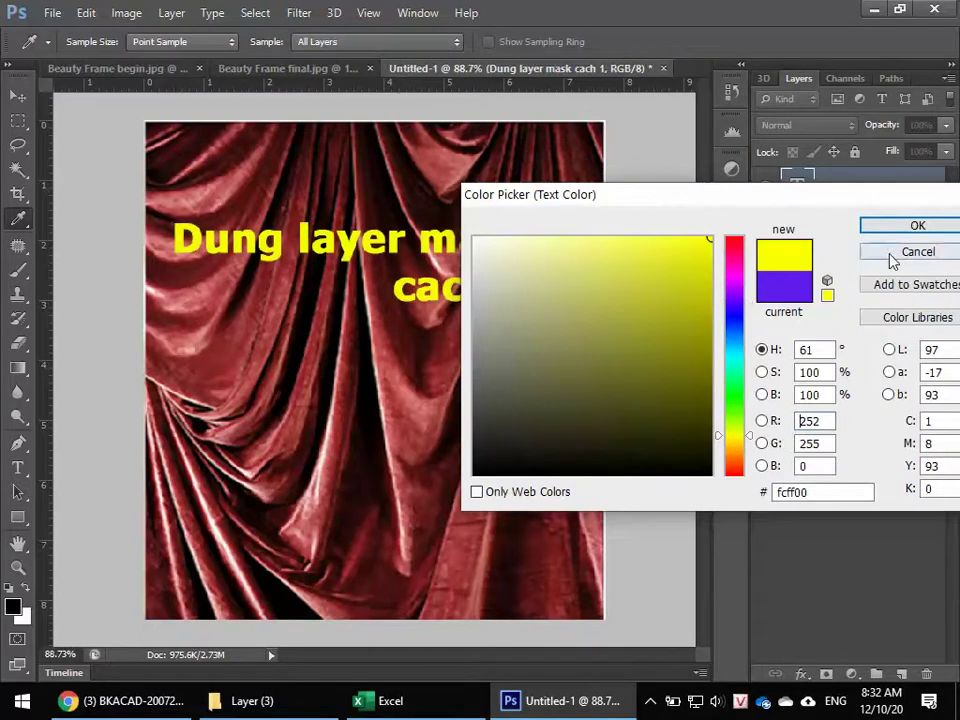
click(917, 224)
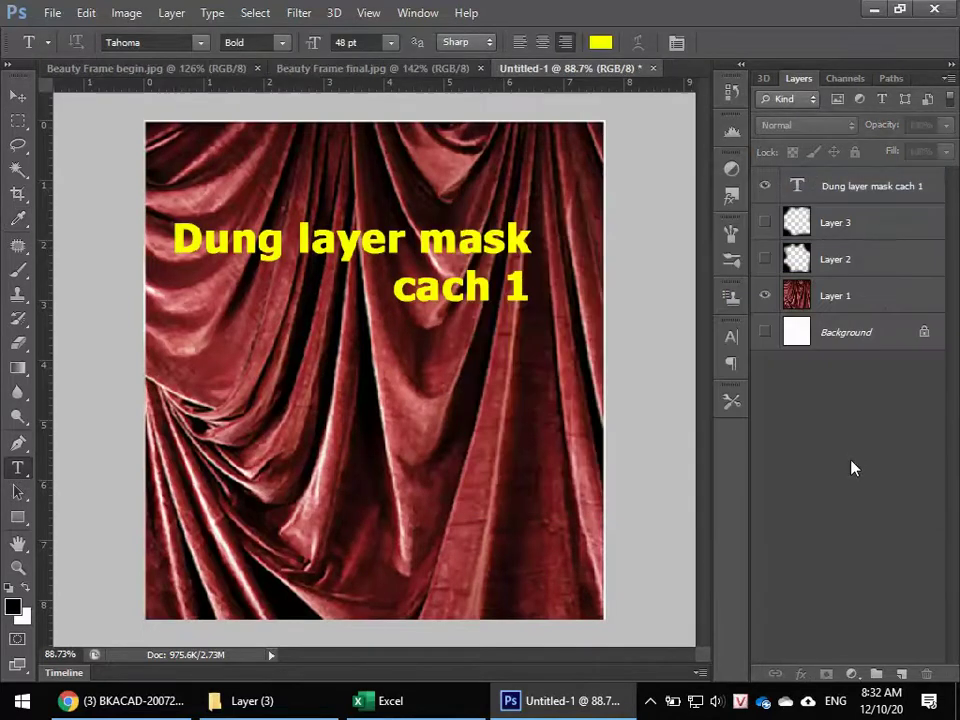
click(765, 186)
click(842, 188)
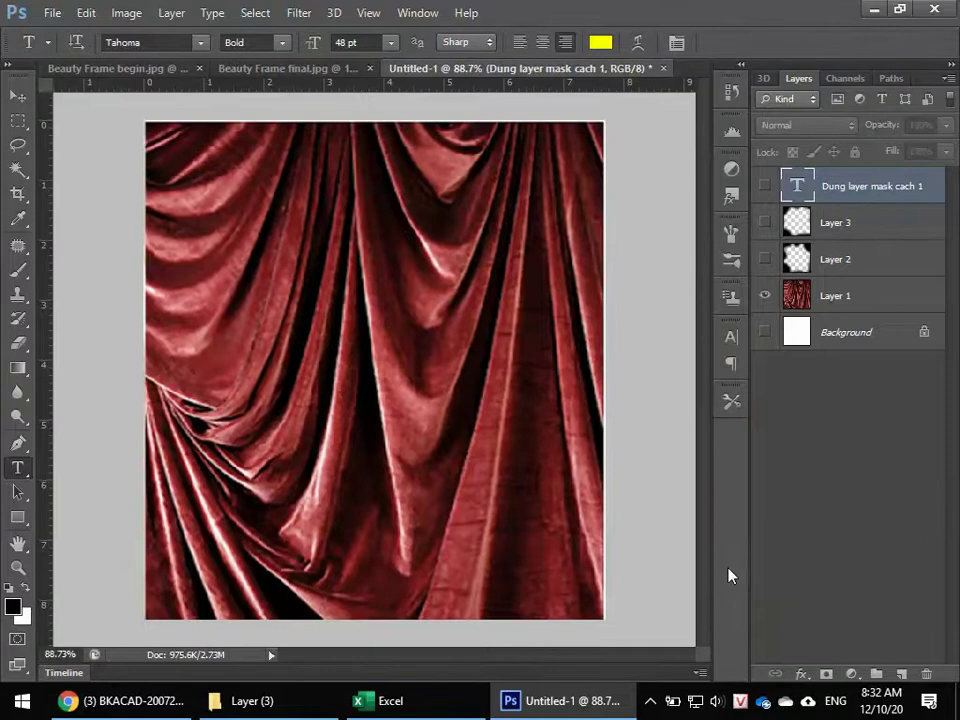
Add Layer 4 filled with solid black and give it a white layer mask
click(901, 675)
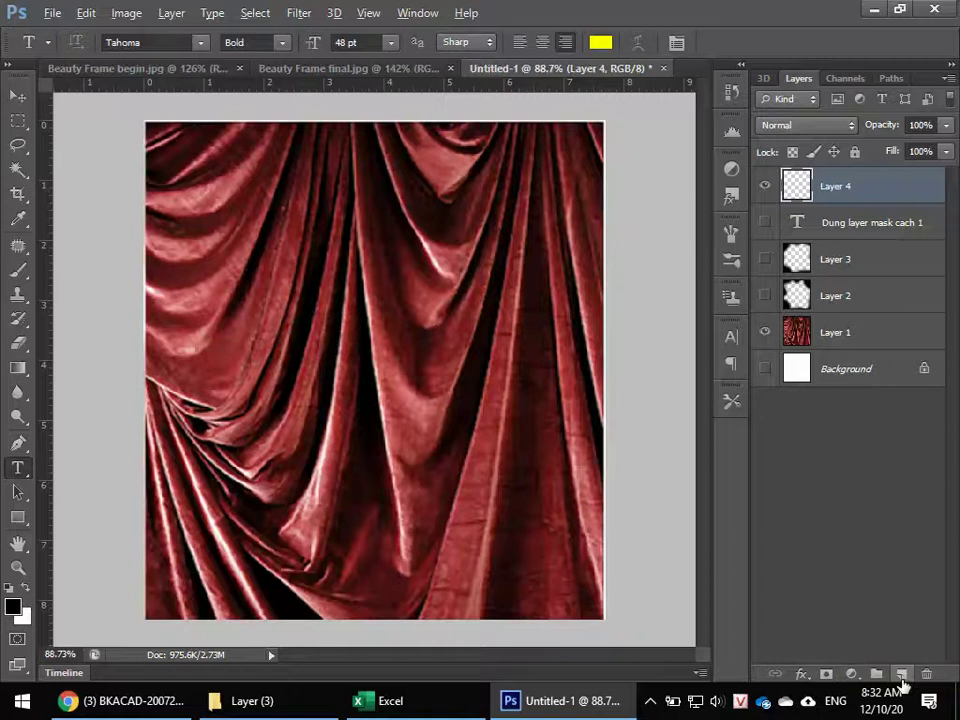
key(alt+BackSpace)
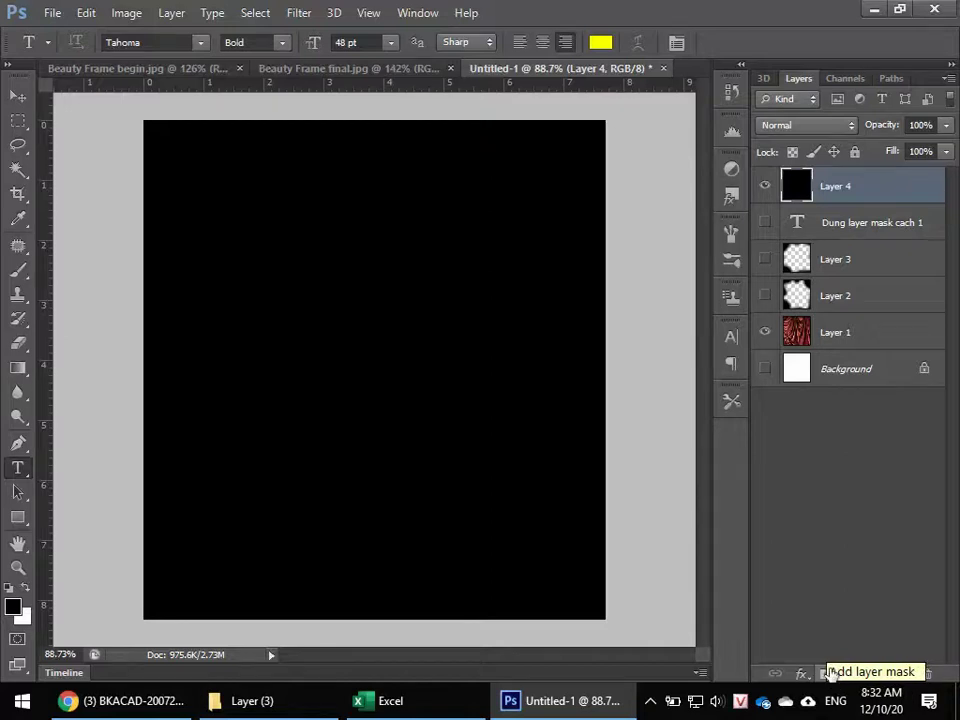
click(829, 674)
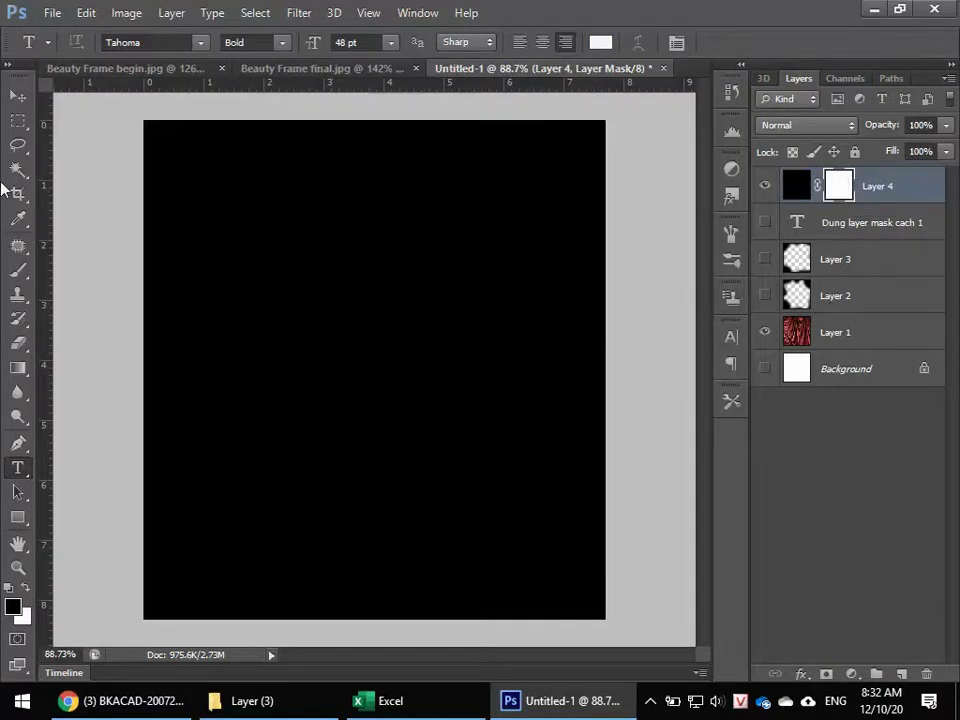
click(18, 145)
Lasso a wavy star over black Layer 4 and feather it by 20 pixels
mouse_move(256, 119)
mouse_down()
mouse_move(169, 301)
mouse_move(342, 642)
mouse_move(364, 615)
mouse_move(610, 520)
mouse_move(634, 497)
mouse_move(617, 241)
mouse_move(632, 225)
mouse_move(493, 150)
mouse_move(467, 92)
mouse_move(363, 161)
mouse_move(229, 111)
mouse_up()
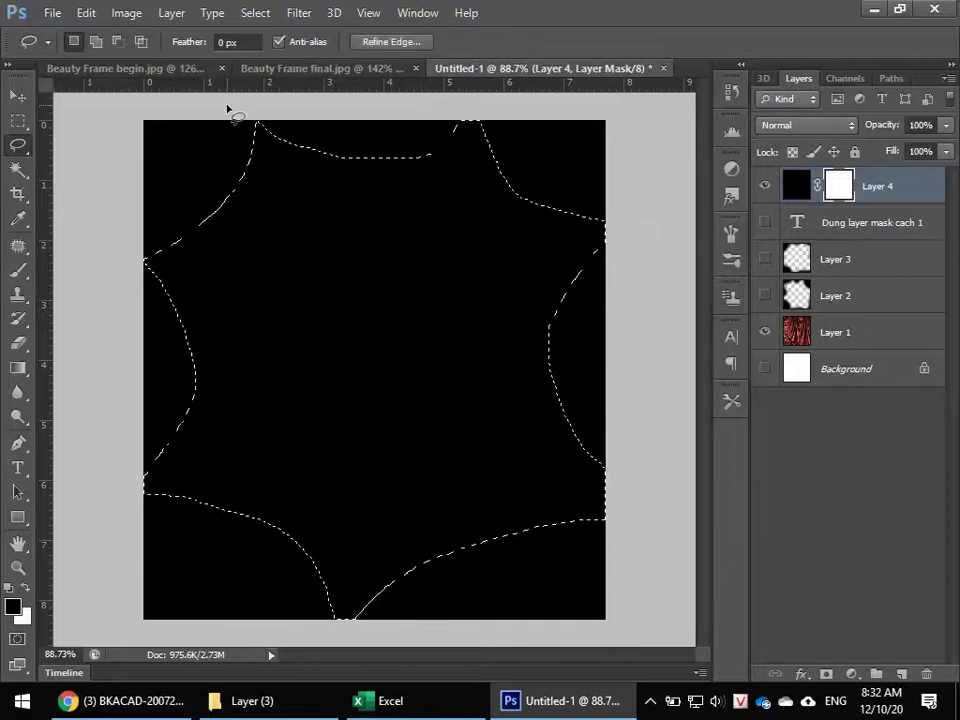
key(shift+F6)
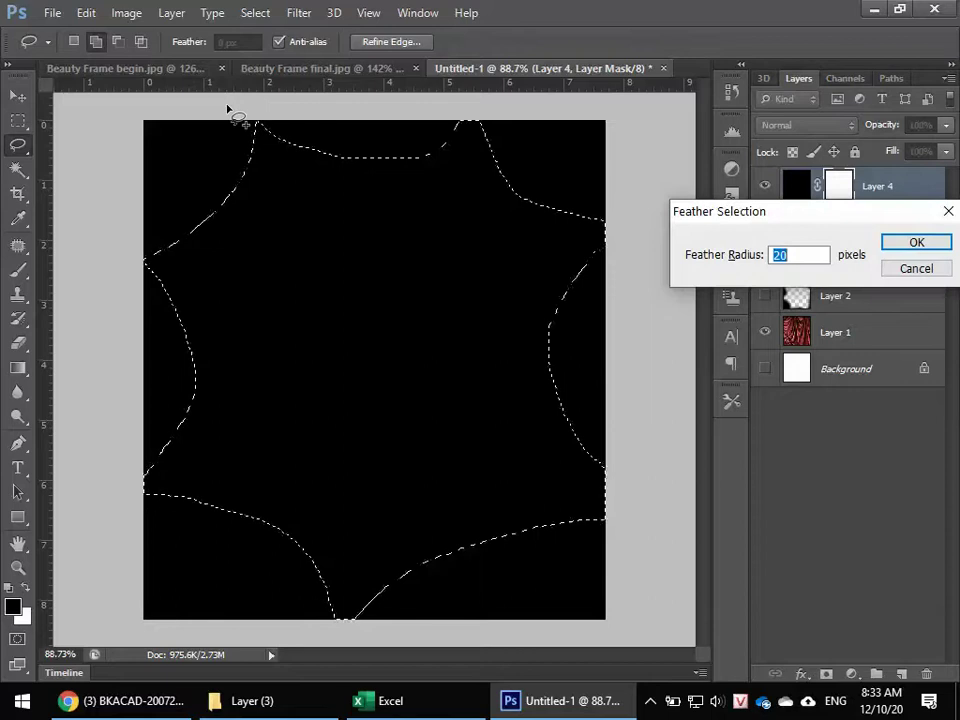
key(Return)
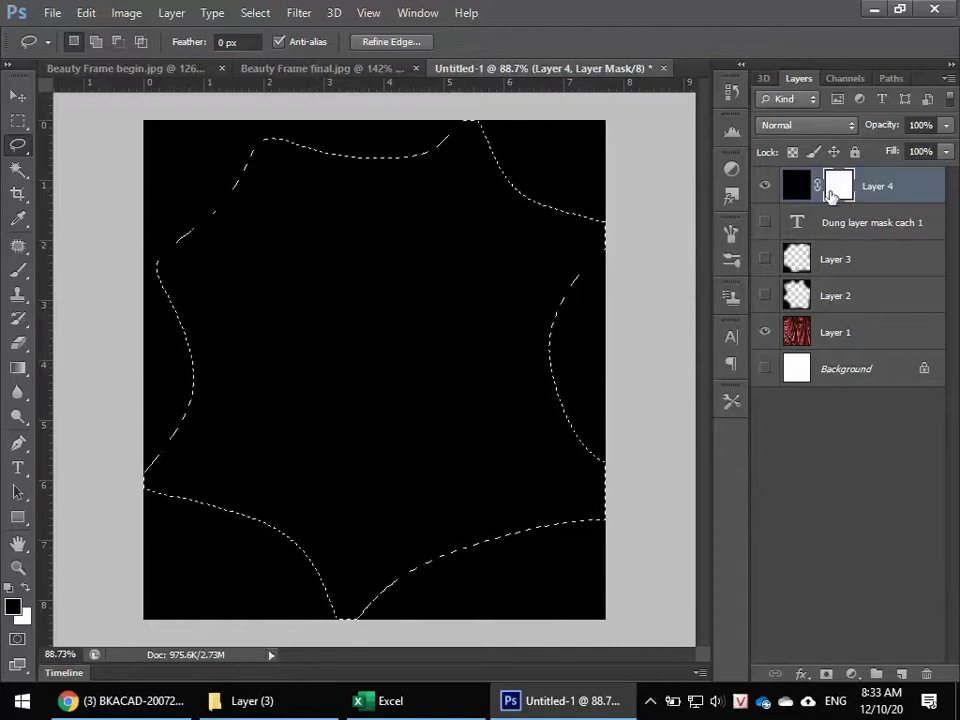
click(799, 190)
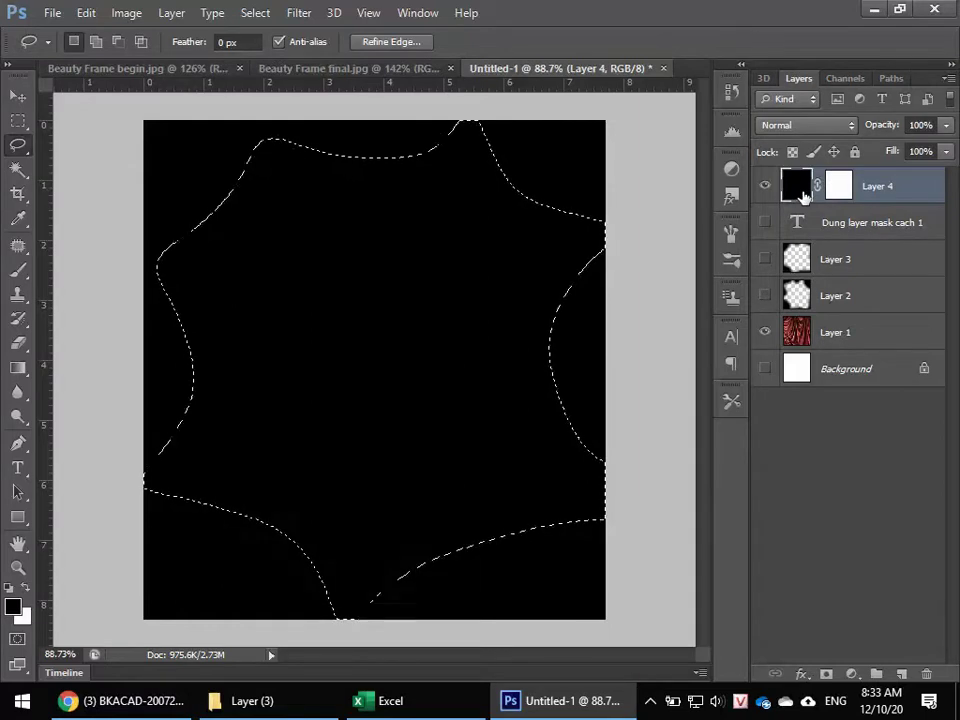
Fill the feathered star on Layer 4's mask, deselect, and hide Layer 4
click(840, 188)
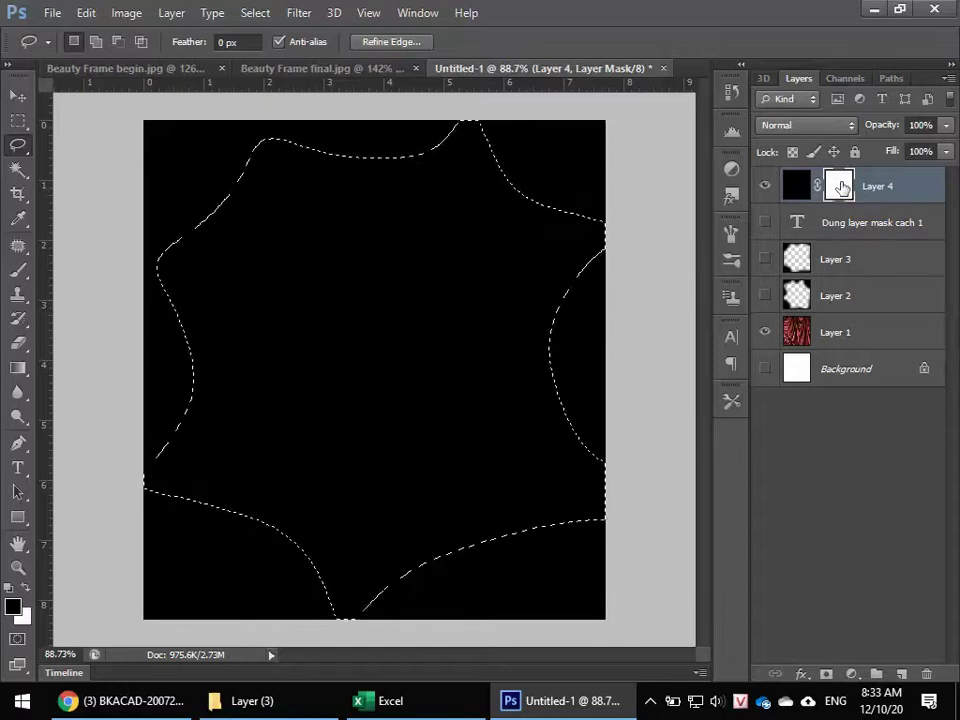
key(alt+BackSpace)
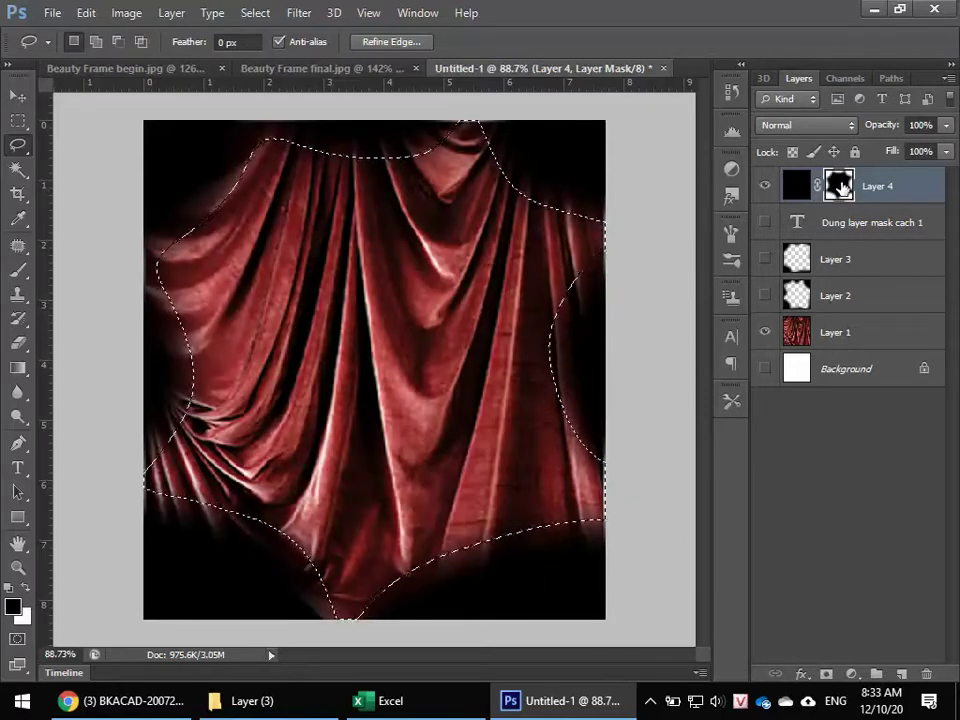
key(ctrl+d)
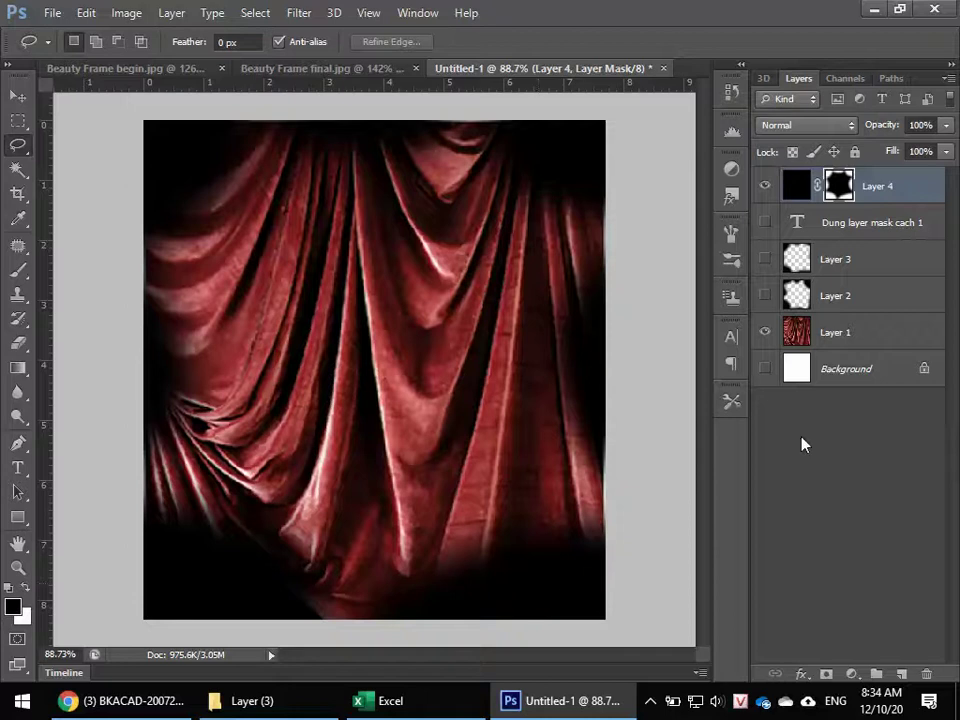
click(765, 185)
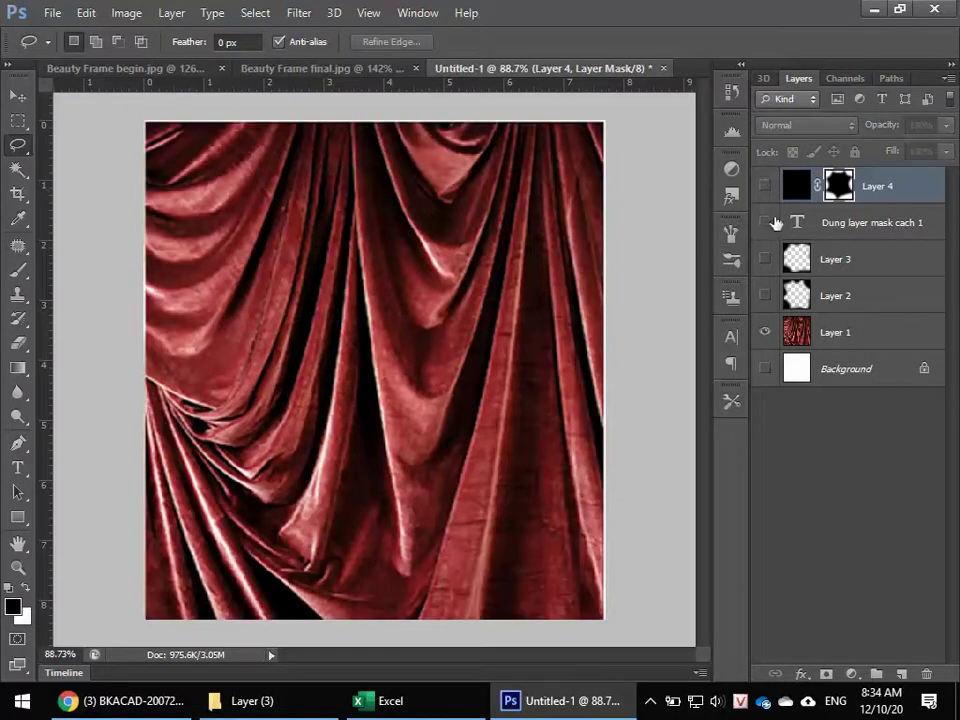
Show the yellow text layer and change its heading to 'Dung layer mask cach 2'
click(765, 222)
click(821, 222)
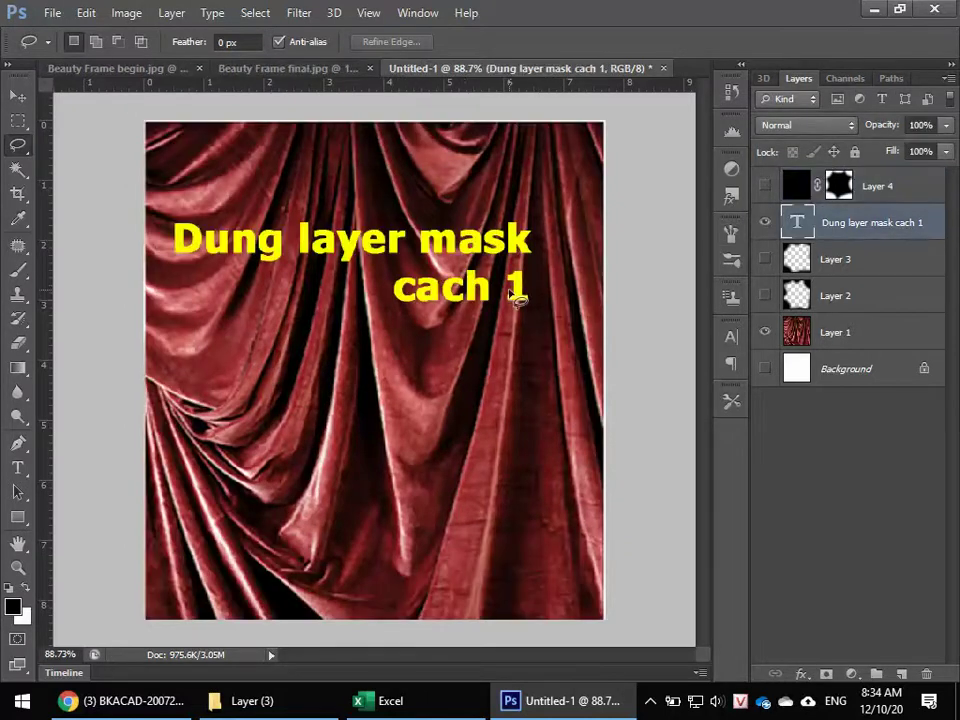
click(17, 467)
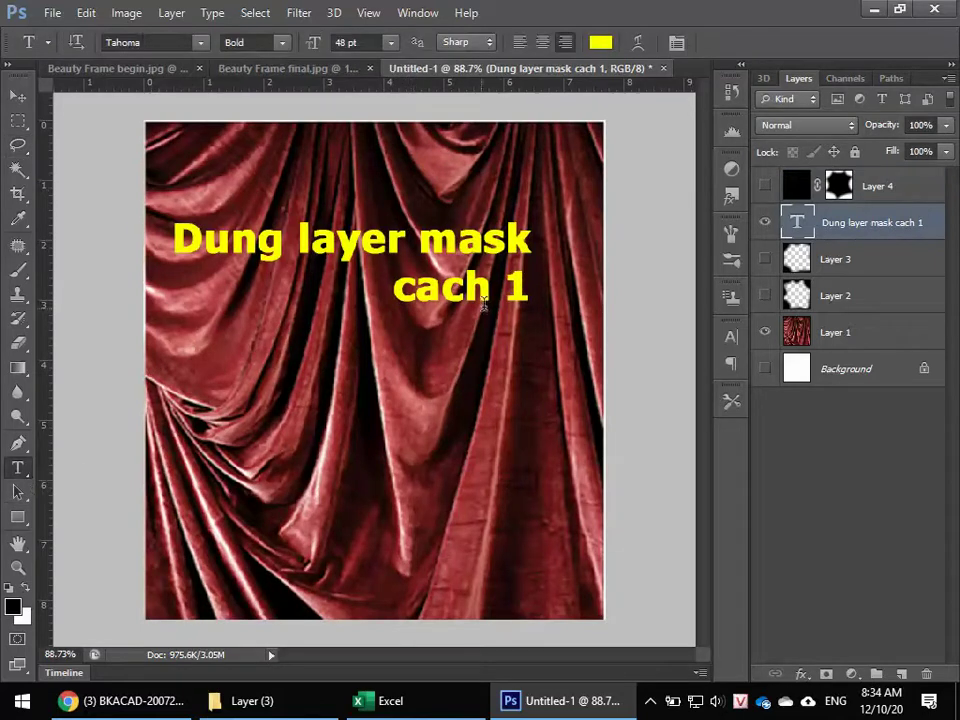
click(521, 288)
double_click(521, 288)
text(2)
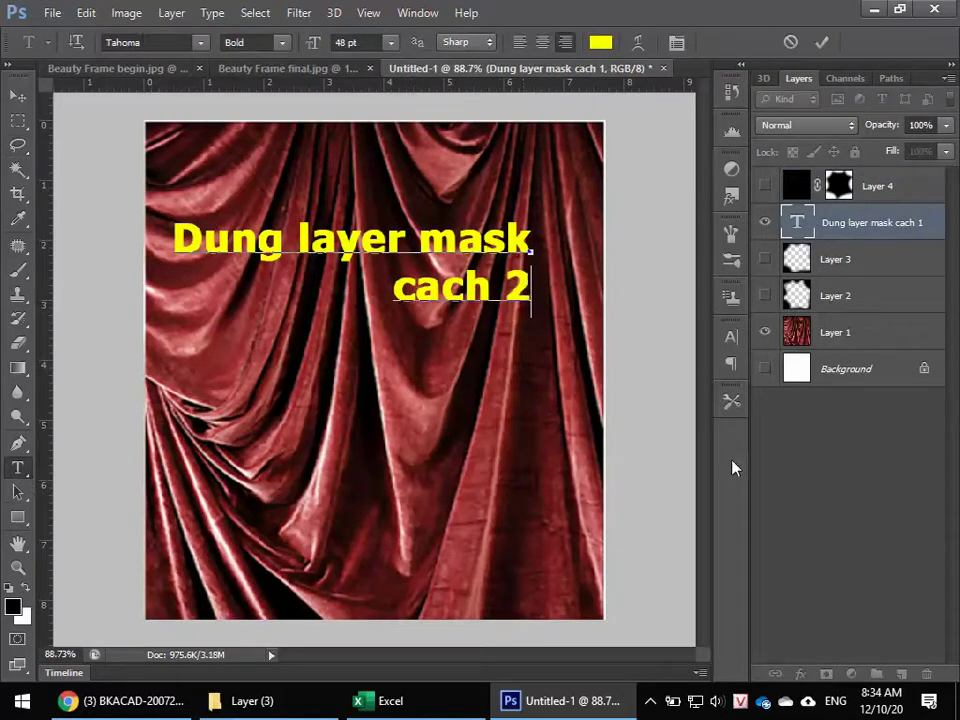
click(801, 488)
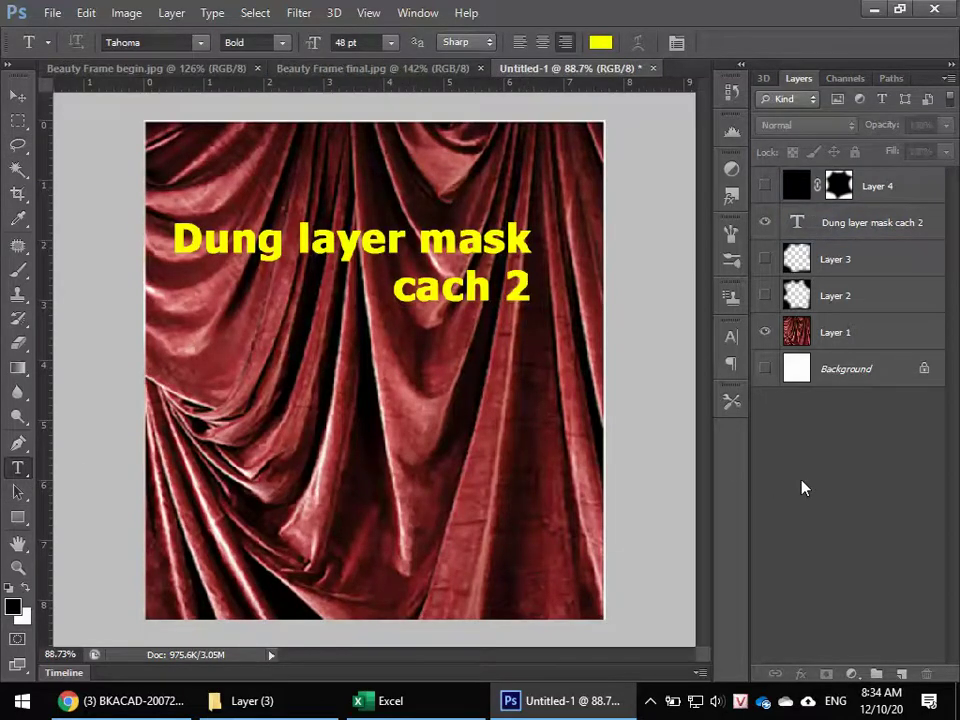
Add a new Layer 5 above Layer 4 and fill it with solid black
click(845, 186)
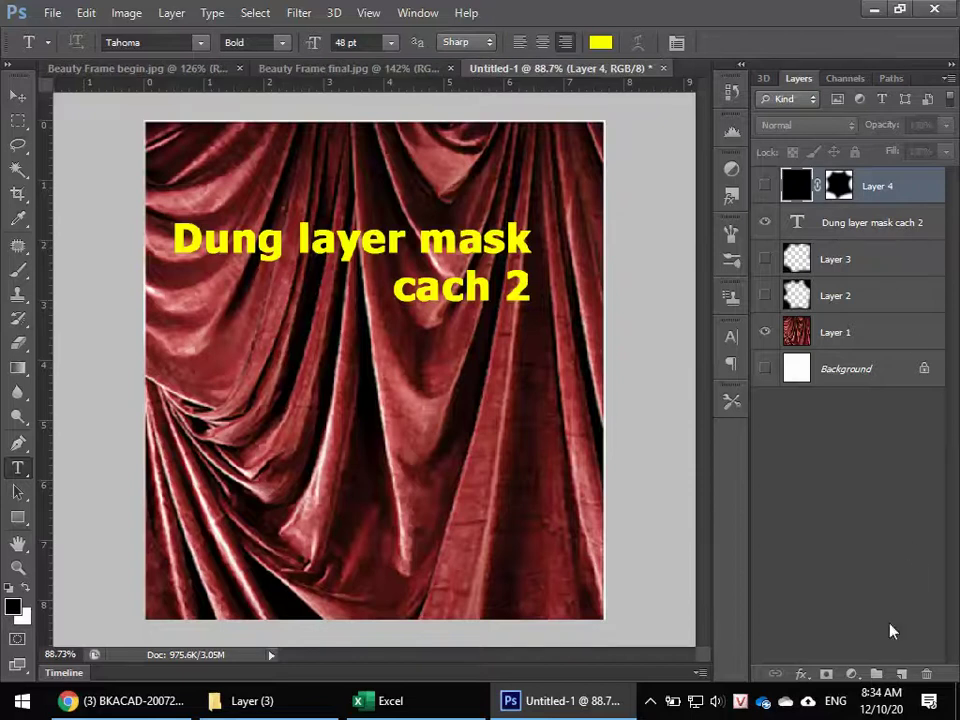
click(901, 674)
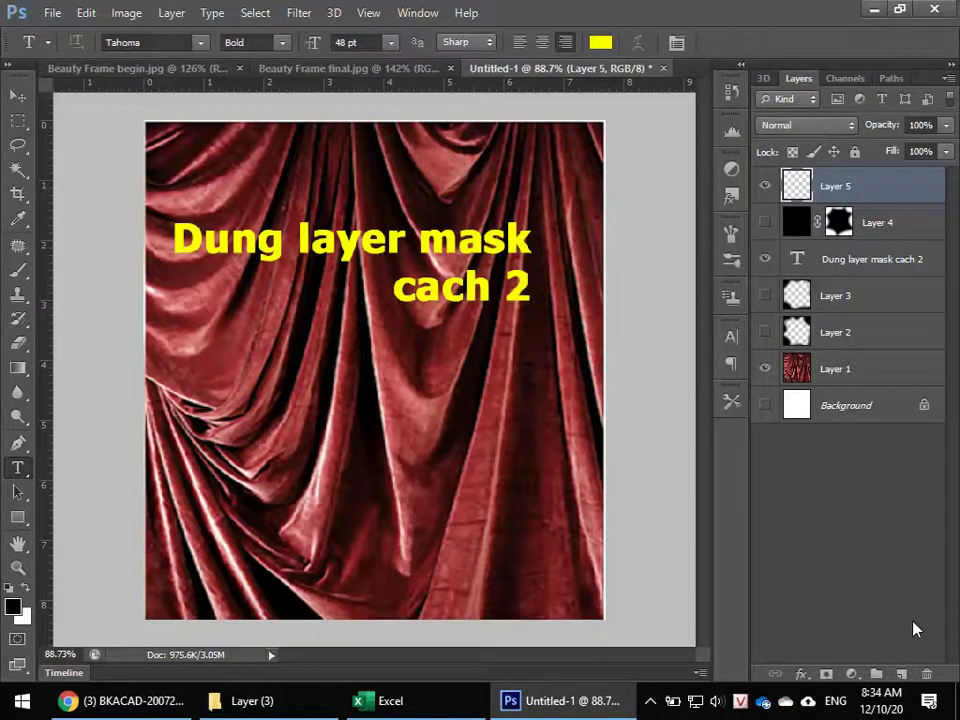
key(alt+BackSpace)
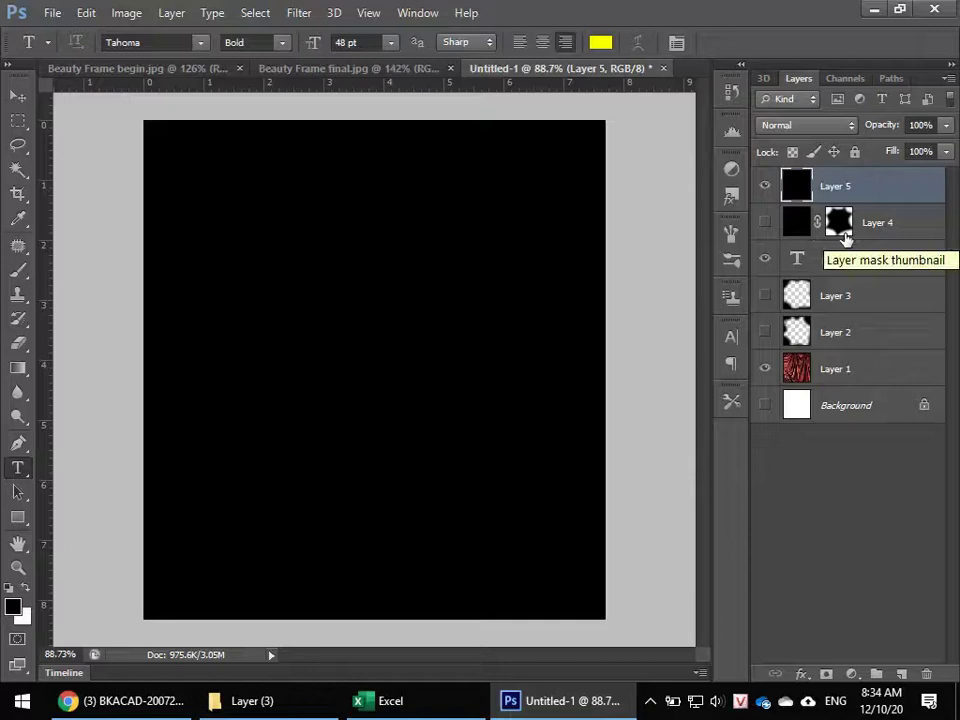
Lasso a wavy star, feather it, and apply it as Layer 5's layer mask
click(18, 145)
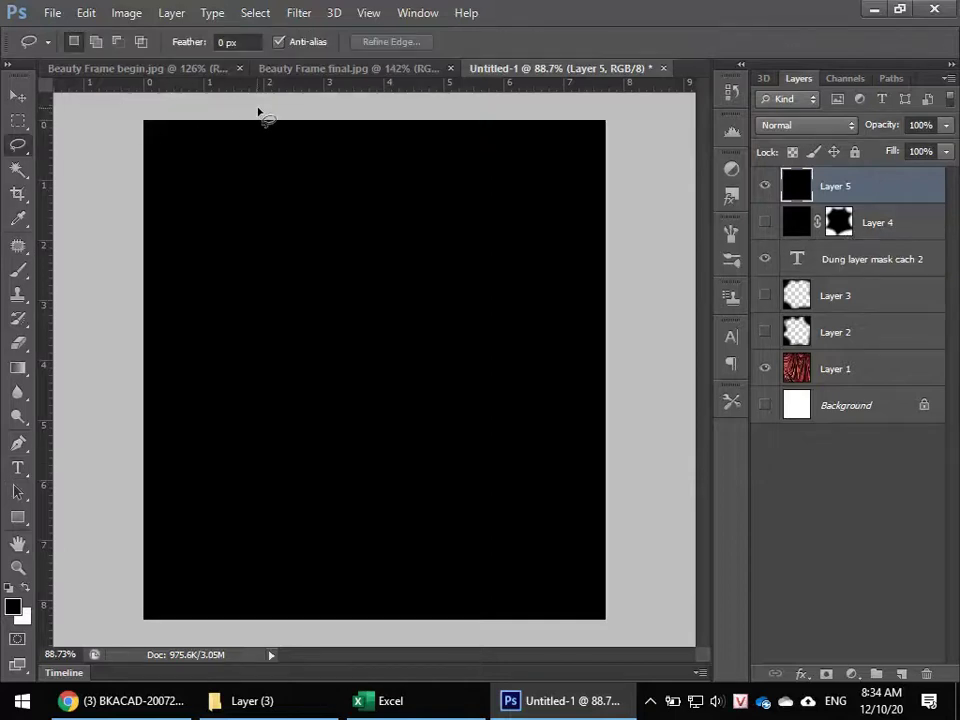
mouse_move(260, 118)
mouse_down()
mouse_move(229, 205)
mouse_move(124, 260)
mouse_move(174, 284)
mouse_move(187, 432)
mouse_move(128, 474)
mouse_move(225, 553)
mouse_move(248, 630)
mouse_move(510, 585)
mouse_move(558, 626)
mouse_move(674, 362)
mouse_move(553, 343)
mouse_move(591, 206)
mouse_move(630, 165)
mouse_move(502, 146)
mouse_move(472, 112)
mouse_move(410, 163)
mouse_move(262, 122)
mouse_up()
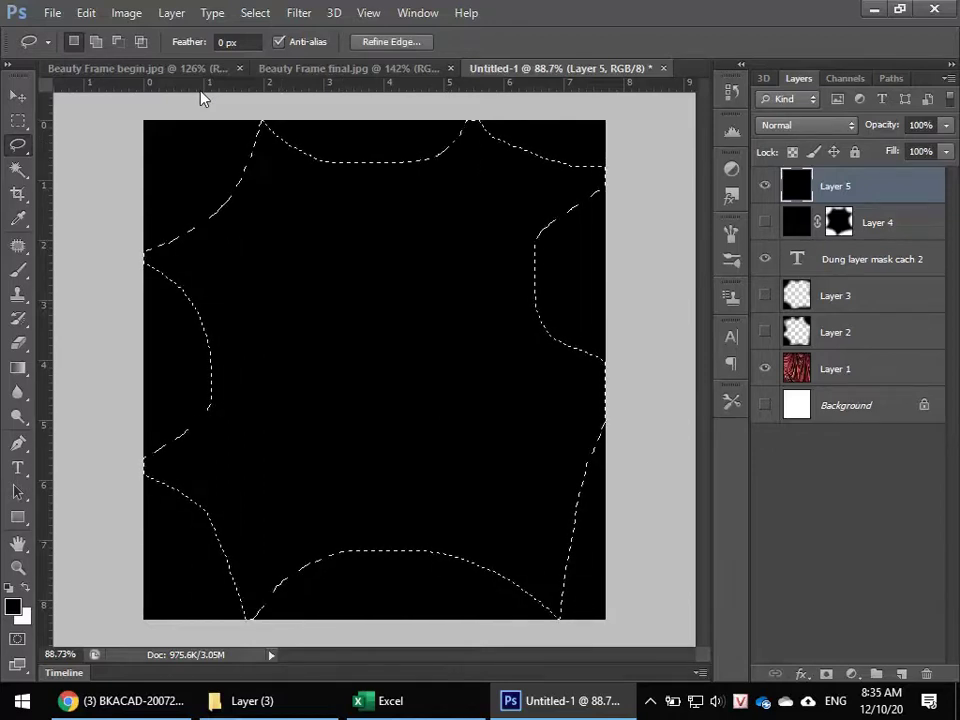
key(shift+F6)
key(Return)
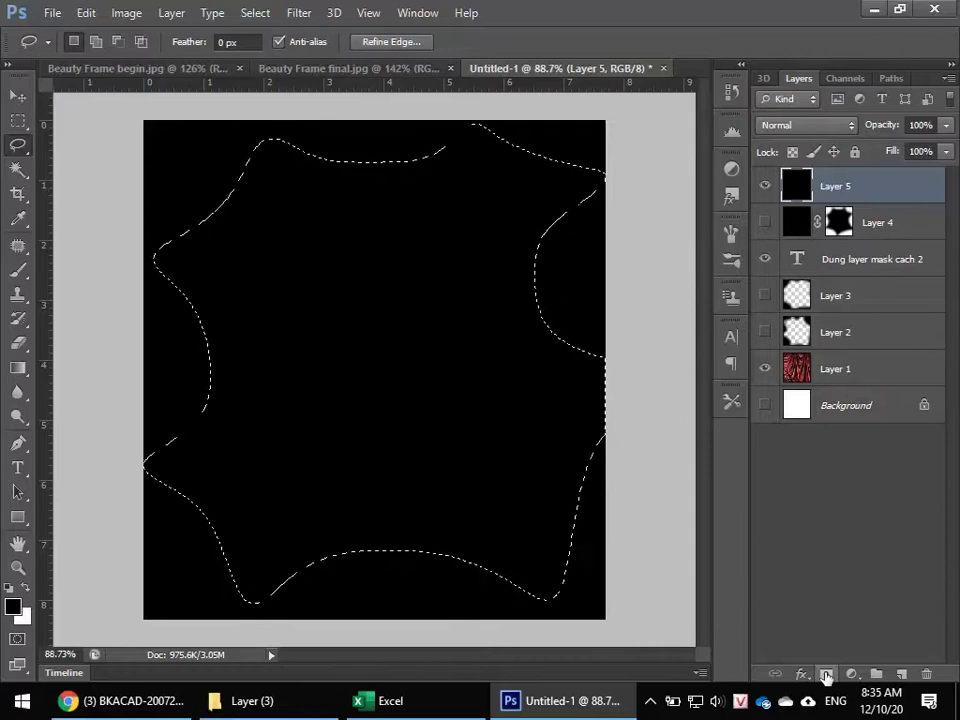
click(826, 676)
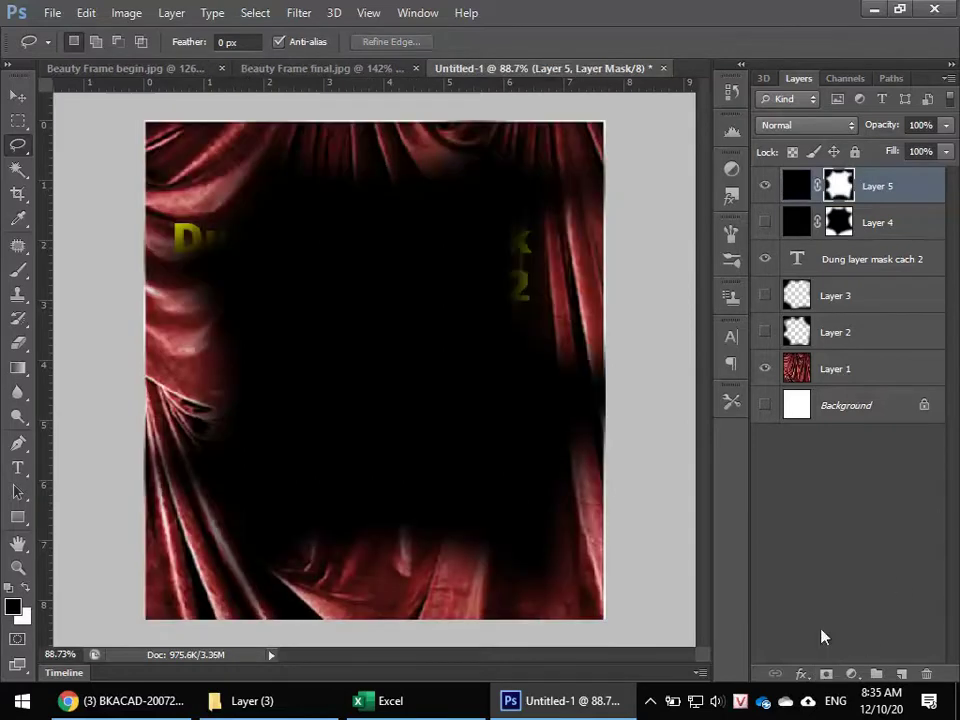
Hide the yellow text and mask Layer 5 with the inverted star selection
click(765, 259)
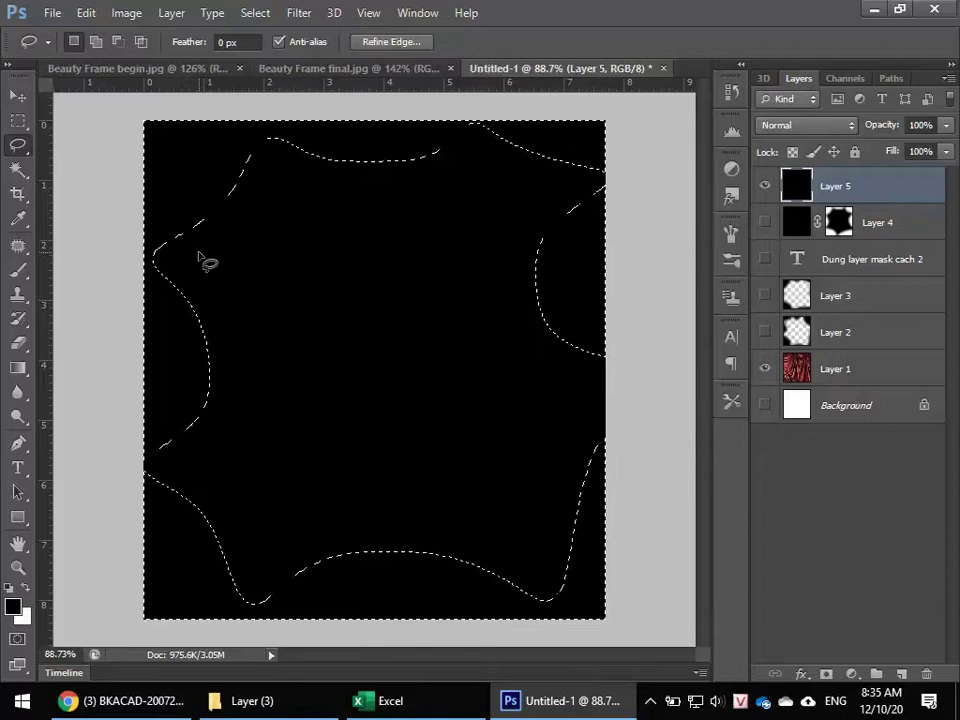
key(ctrl+shift+i)
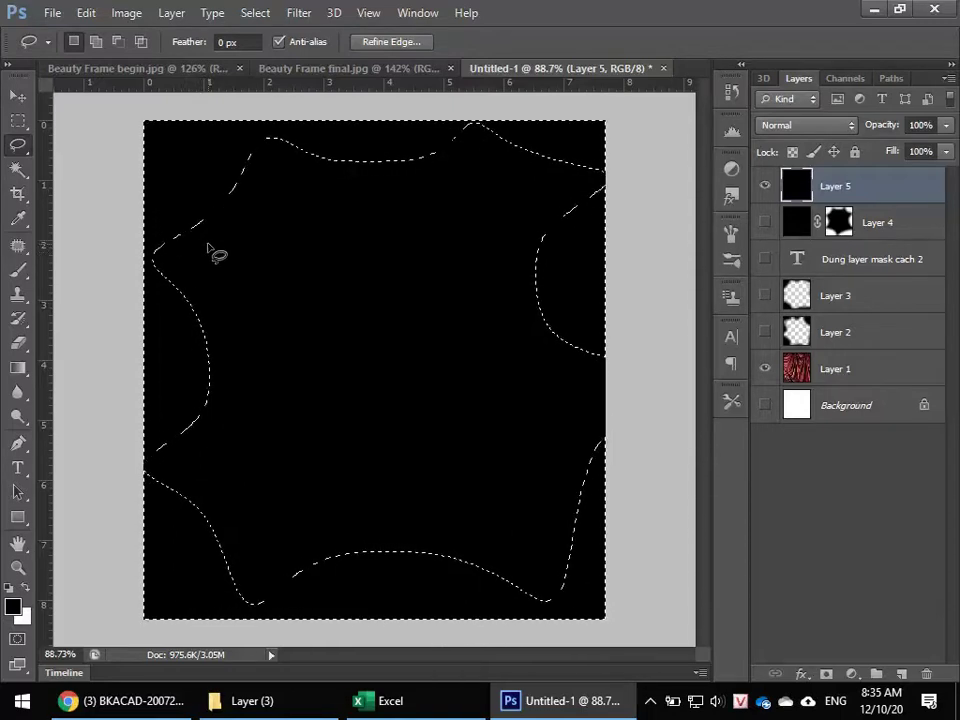
click(824, 675)
click(848, 571)
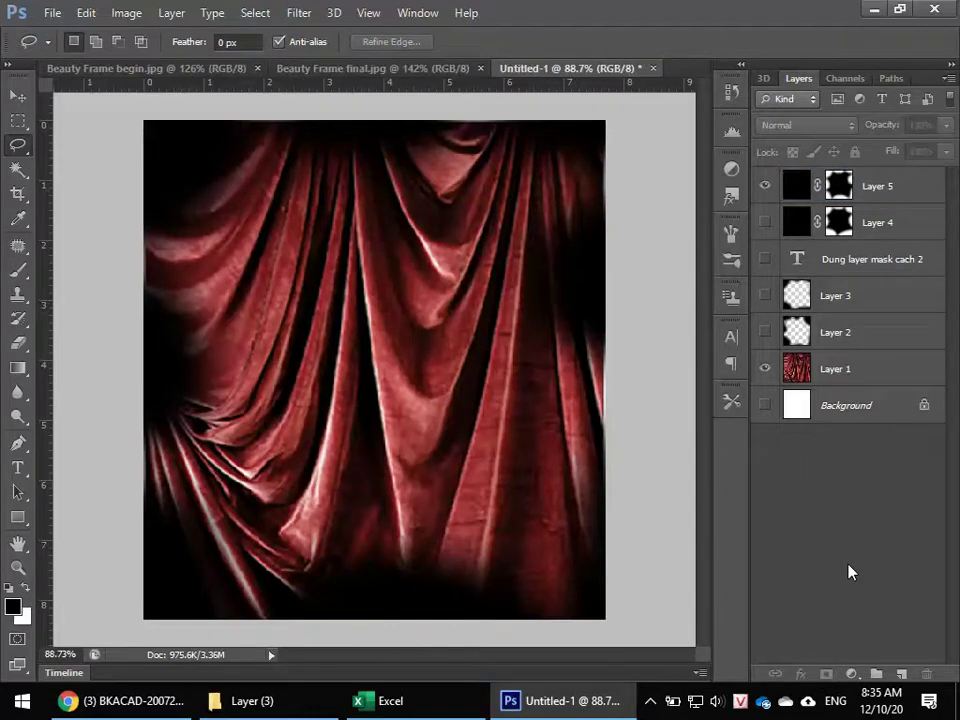
Alternate the active layer between Layer 4 and Layer 5 in the Layers panel
click(858, 222)
click(868, 186)
click(867, 224)
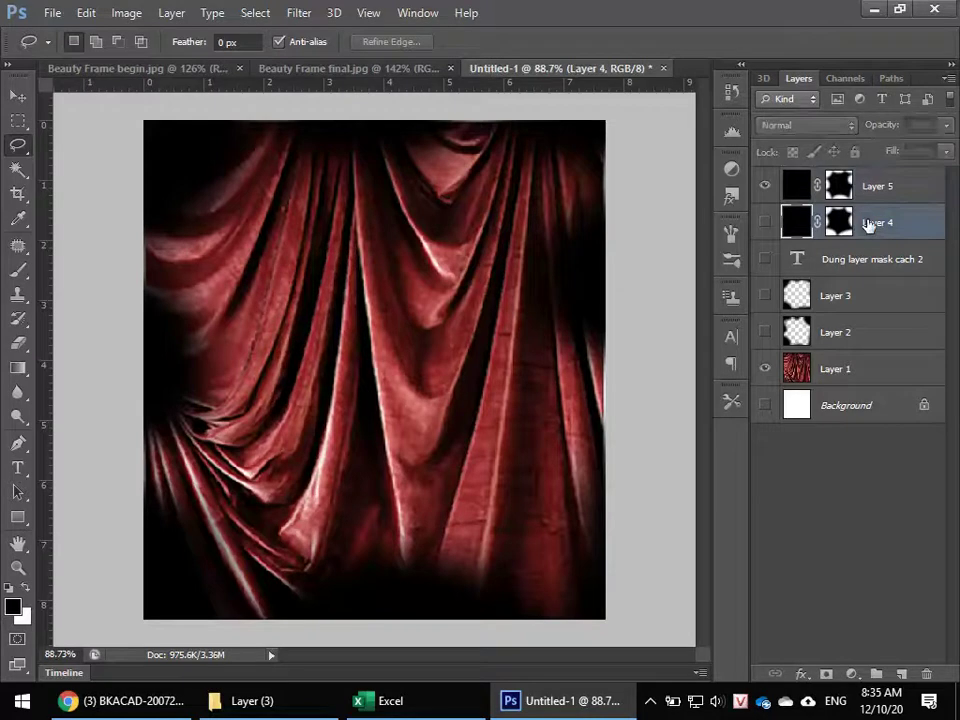
click(879, 190)
click(881, 229)
click(280, 70)
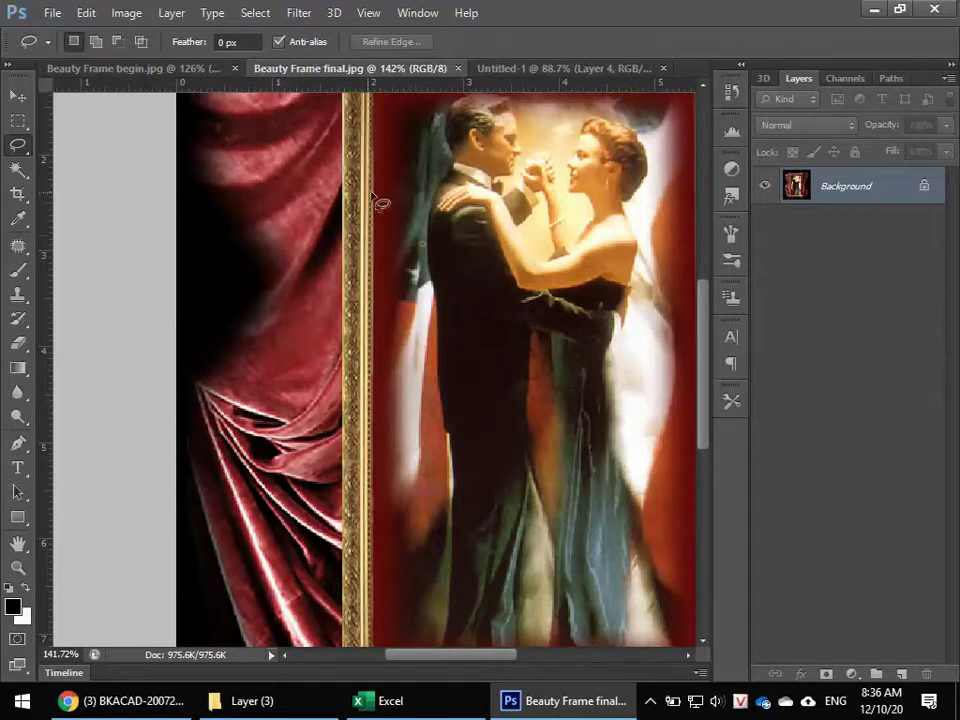
scroll(450, 220, down, 1)
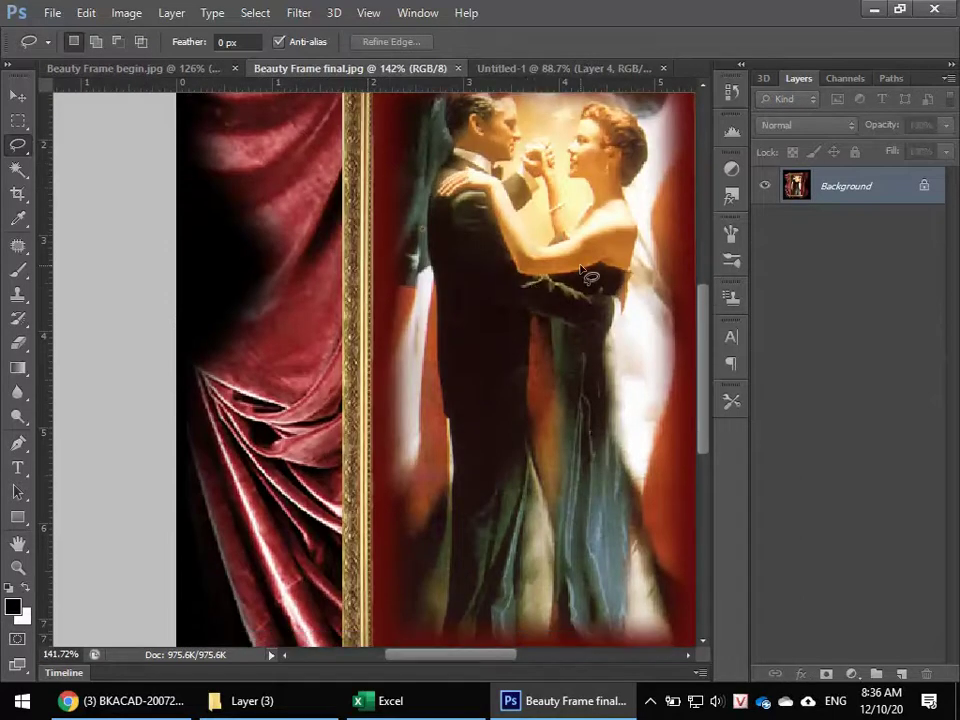
scroll(583, 221, down, 3)
scroll(401, 356, down, 1)
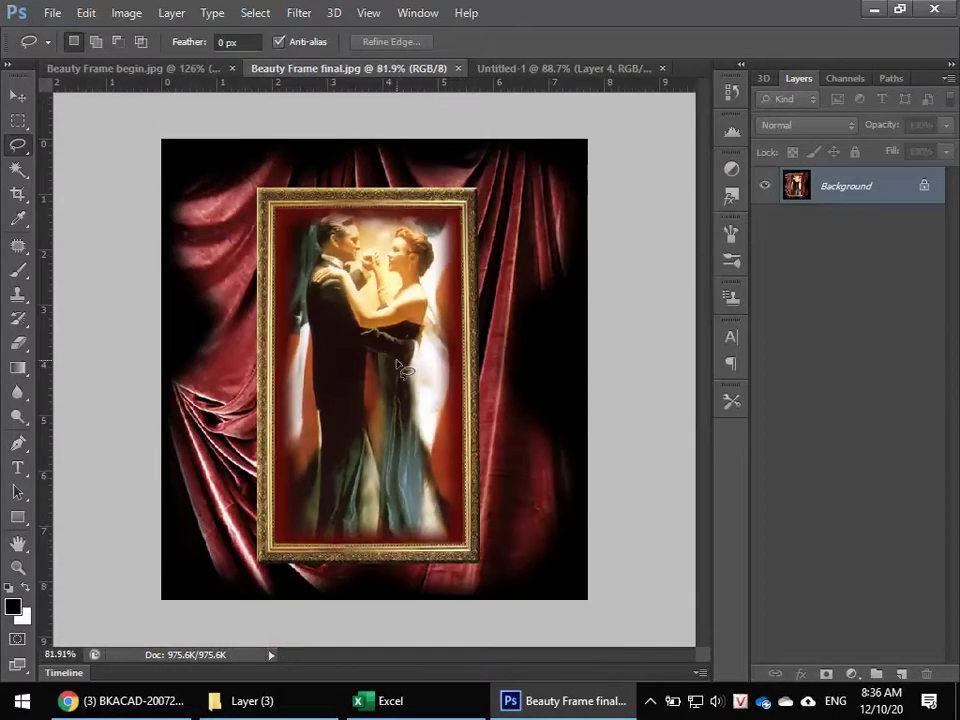
click(122, 69)
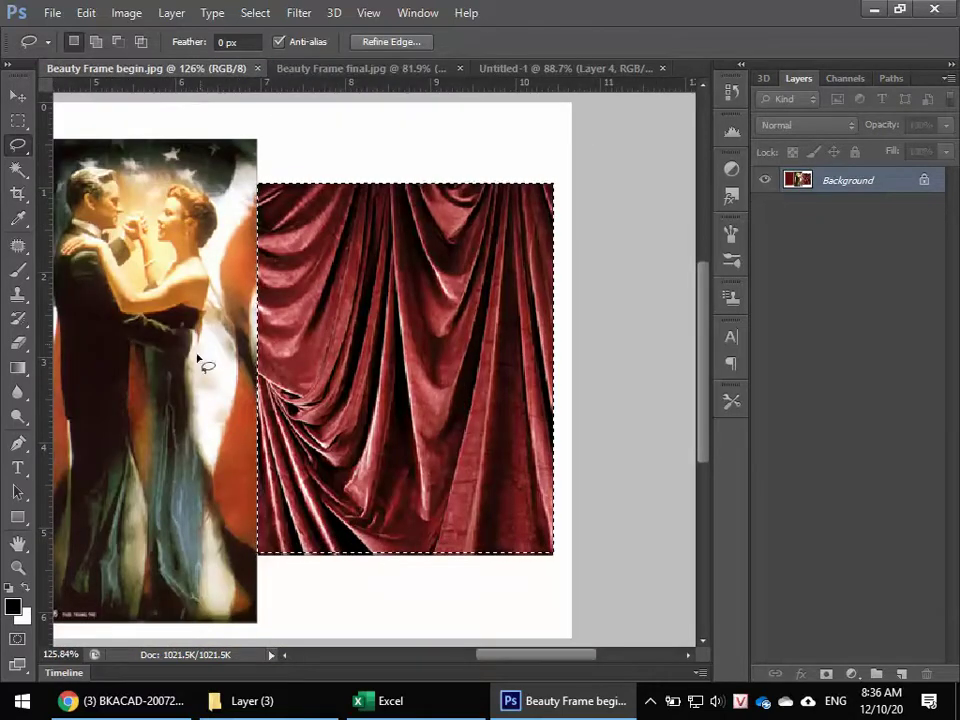
scroll(300, 220, left, 3)
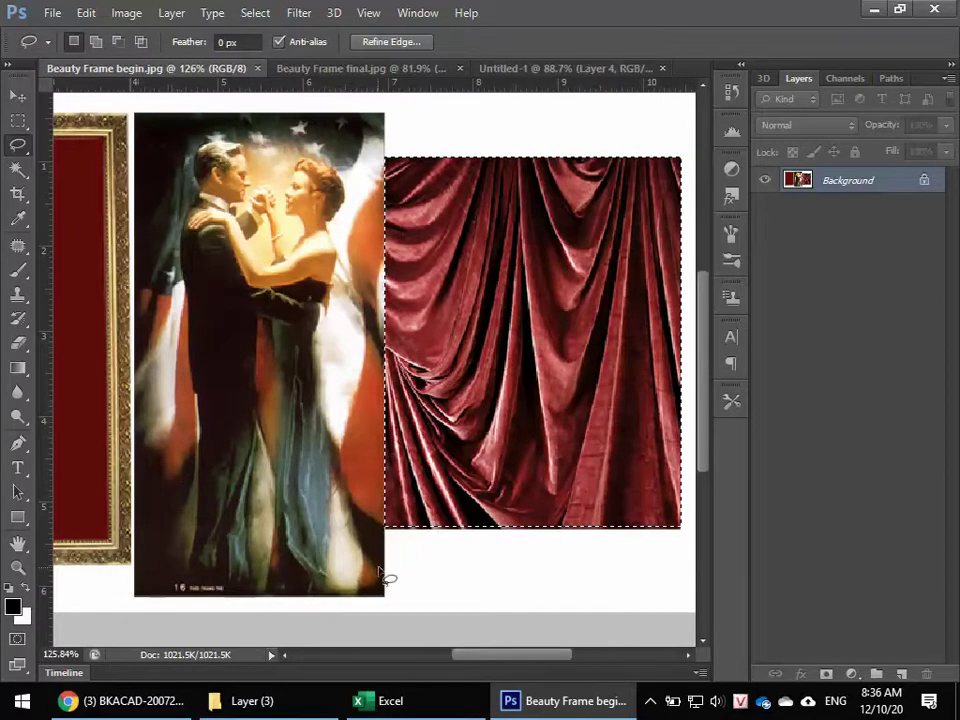
click(357, 70)
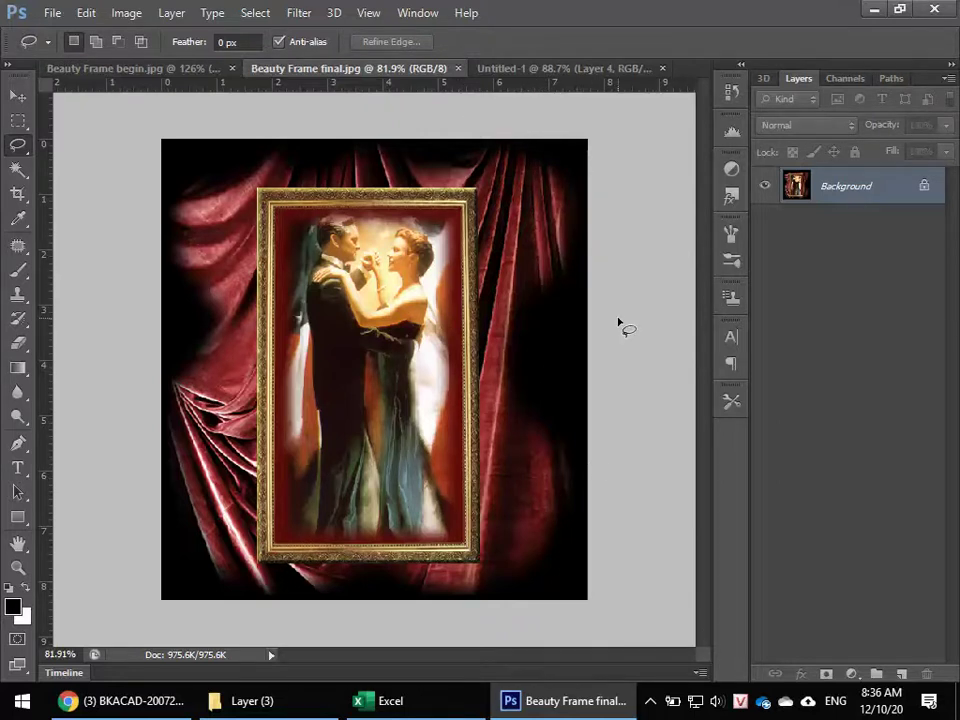
Marquee-copy the gold frame from Beauty Frame begin.jpg and paste it into Untitled-1
click(127, 78)
mouse_move(242, 330)
mouse_down()
mouse_move(467, 332)
mouse_move(552, 313)
mouse_move(591, 336)
mouse_up()
click(18, 119)
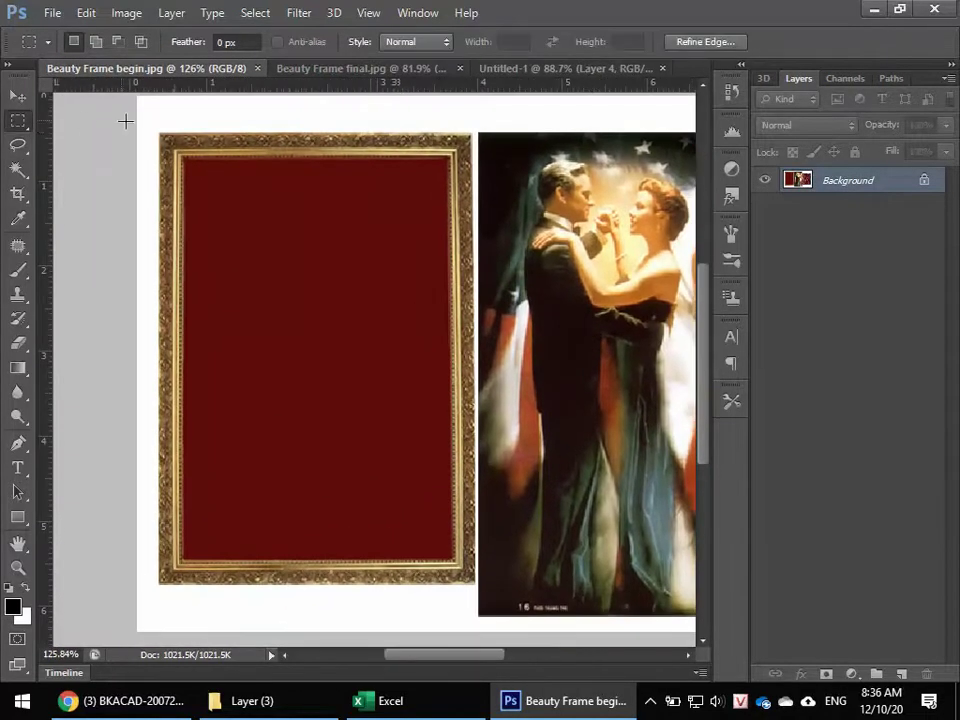
drag(157, 131, 474, 582)
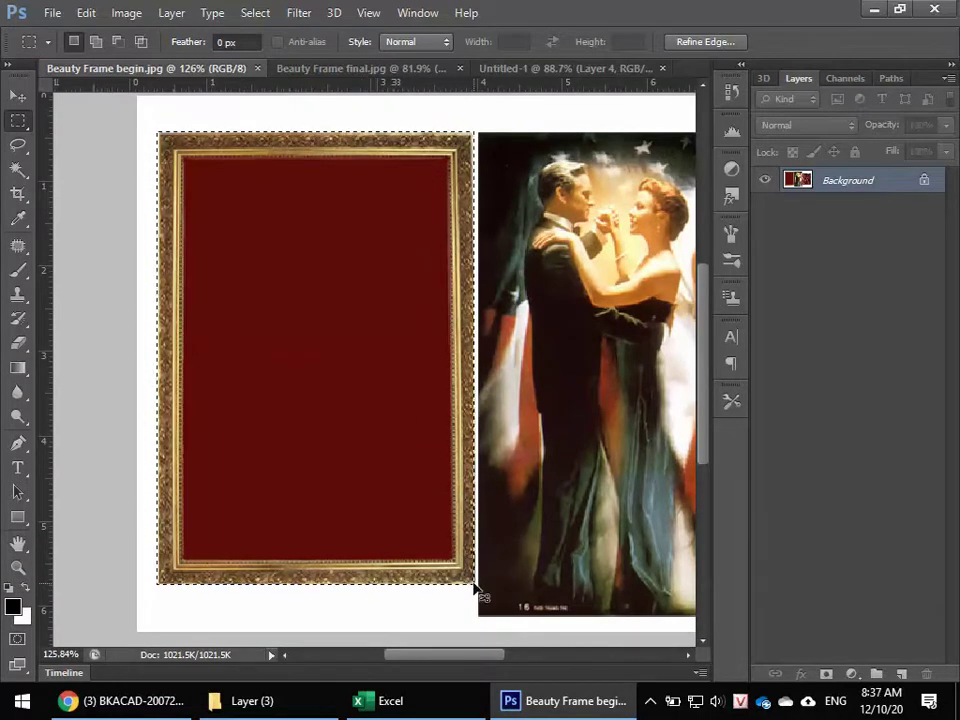
click(534, 68)
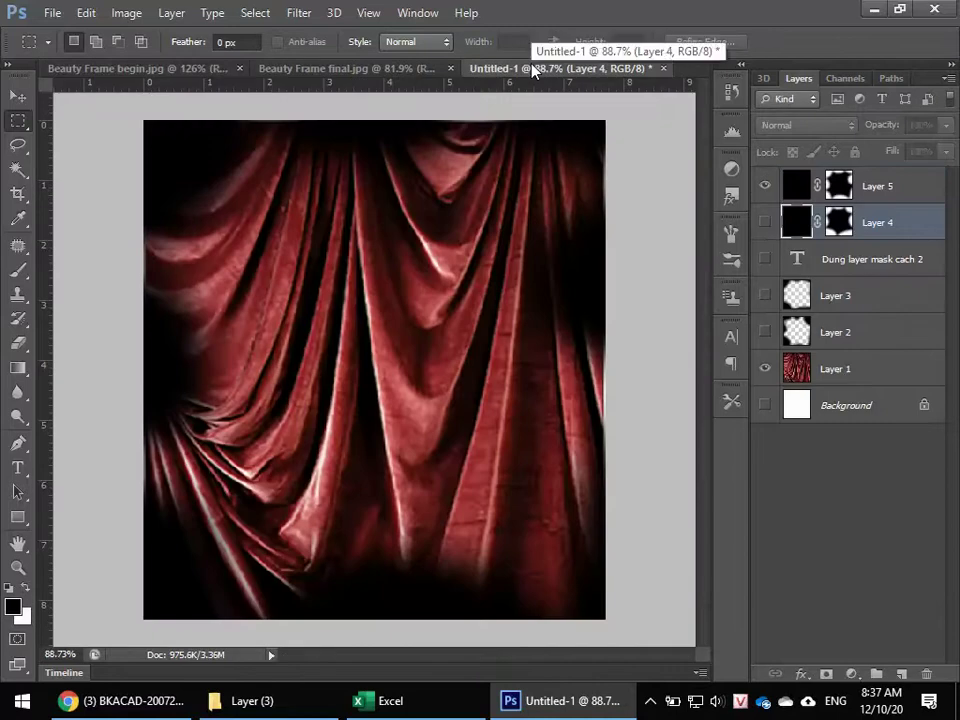
key(ctrl+v)
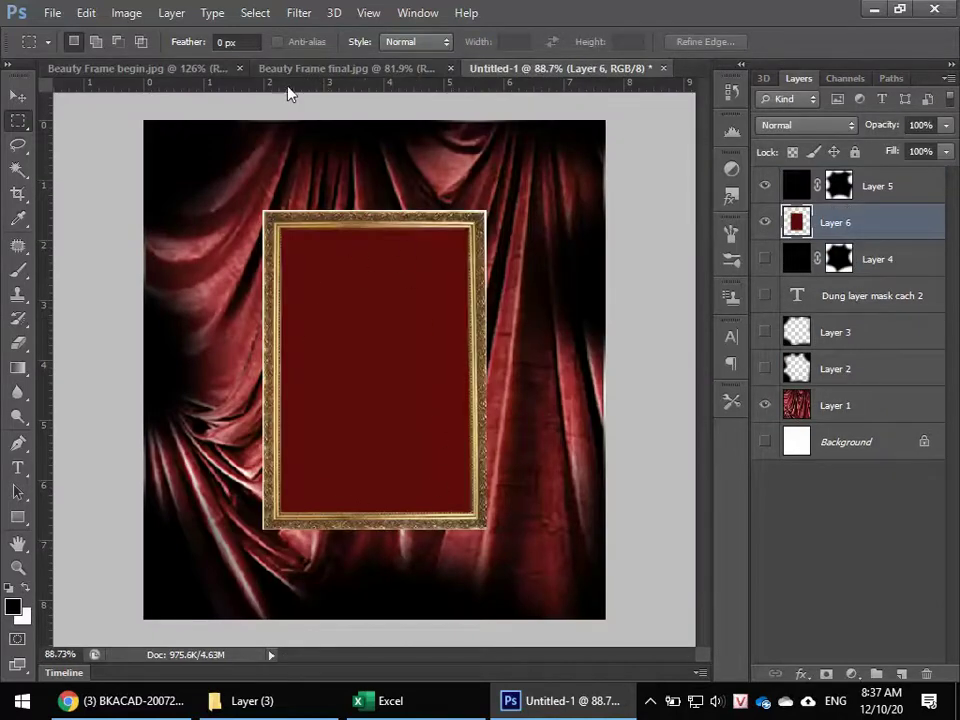
Copy the dancing-couple photo from begin.jpg into Untitled-1 and nudge it down into the frame
click(152, 70)
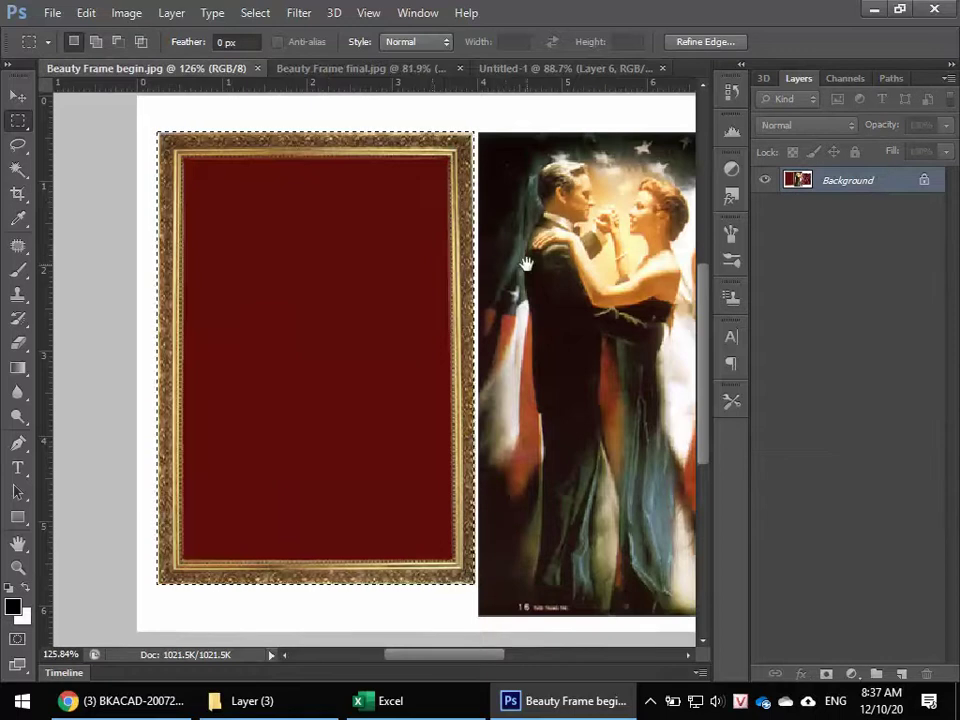
drag(525, 263, 333, 245)
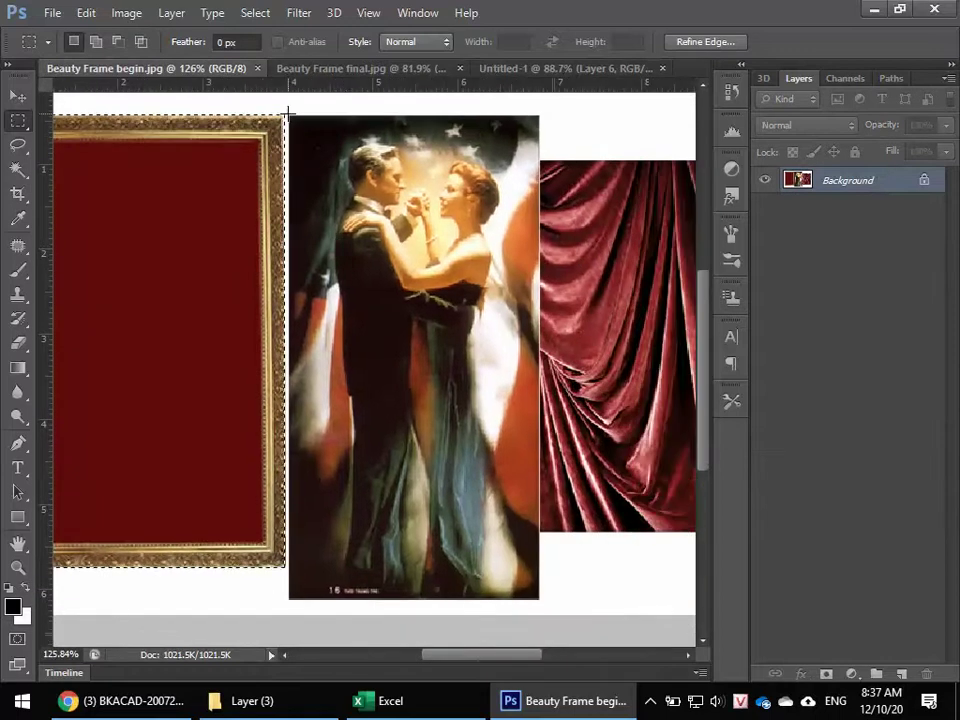
mouse_move(289, 114)
mouse_down()
mouse_move(446, 521)
mouse_move(537, 598)
mouse_up()
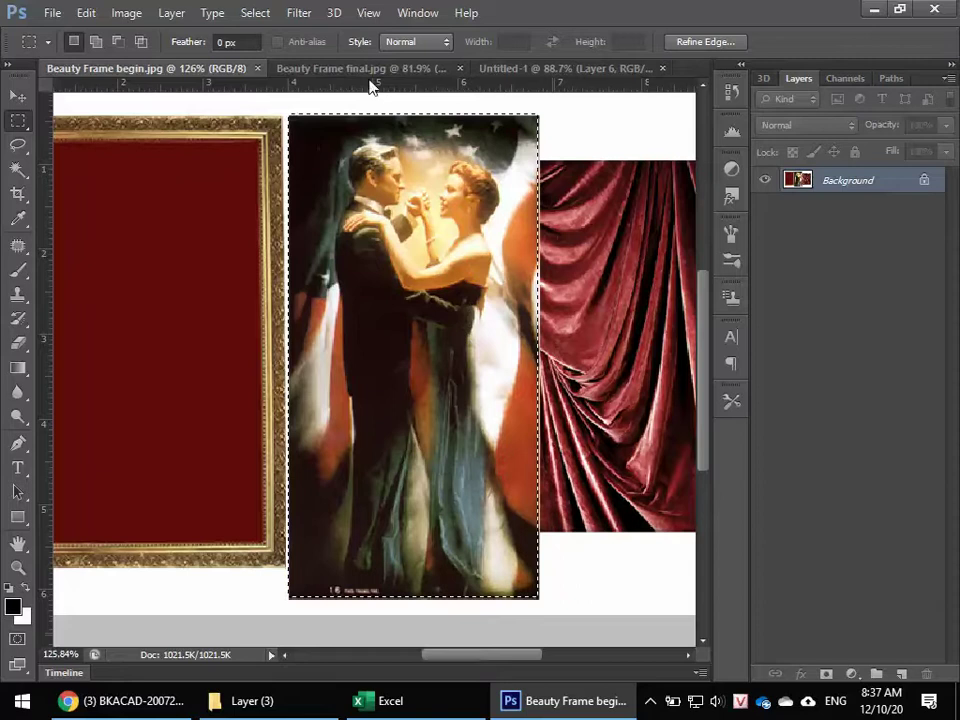
click(532, 68)
key(ctrl+v)
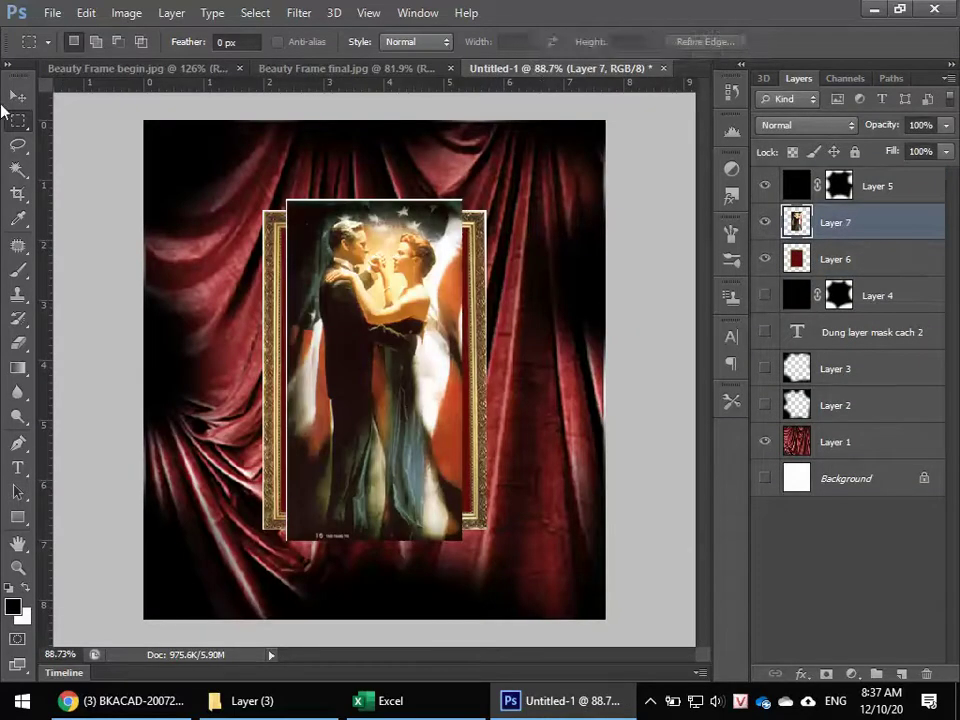
click(14, 93)
drag(335, 330, 329, 340)
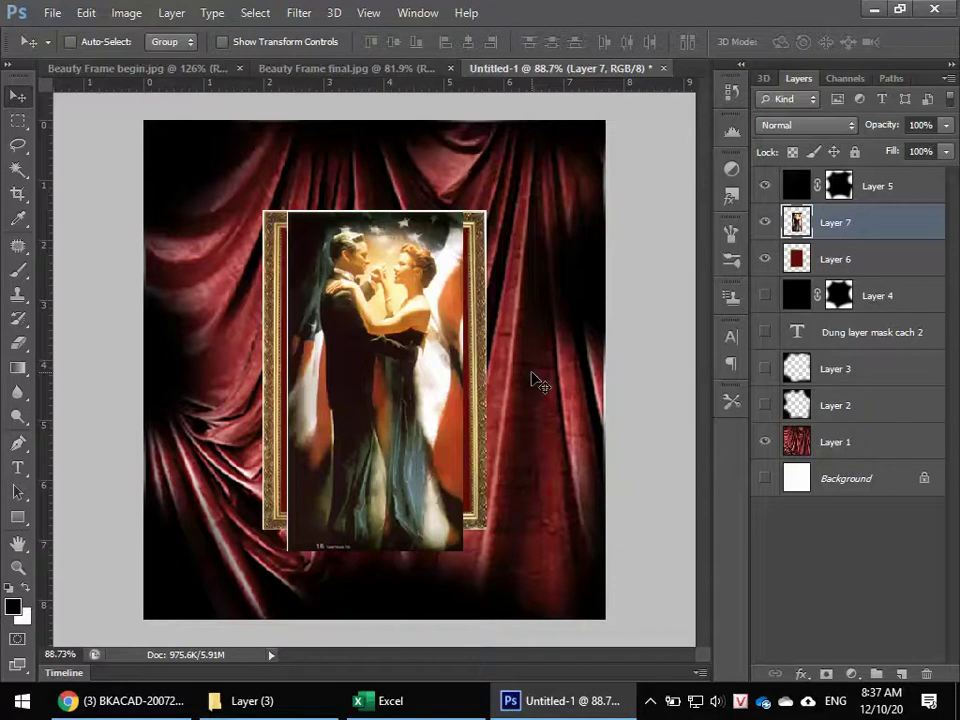
Hide Layer 5, move it below Layer 6, and shift Layer 7's couple slightly lower
click(764, 187)
drag(875, 188, 880, 288)
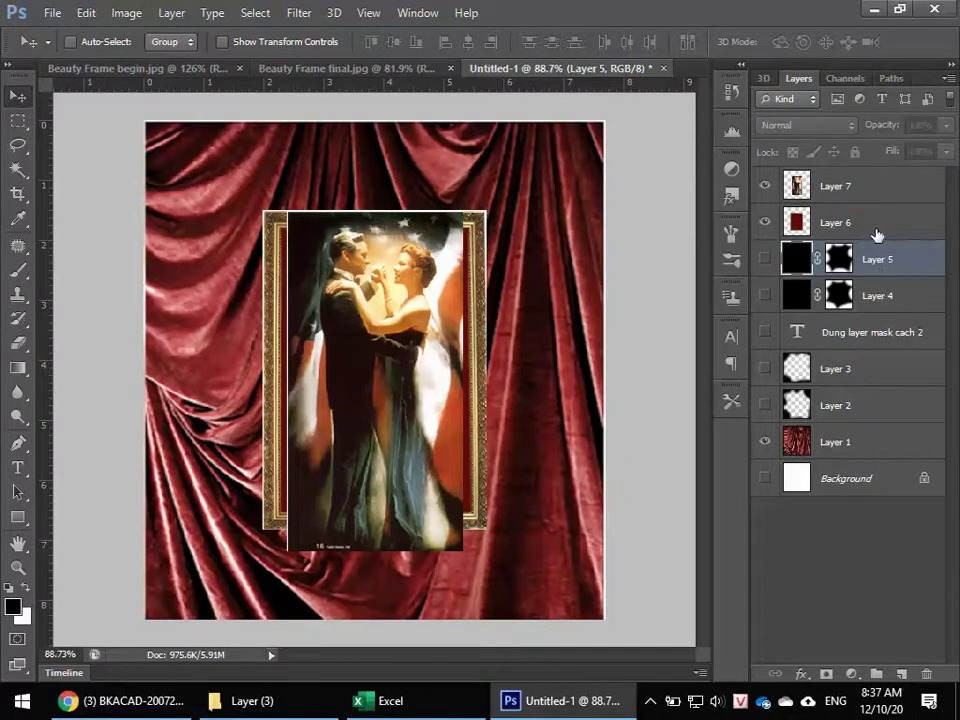
click(876, 232)
click(877, 192)
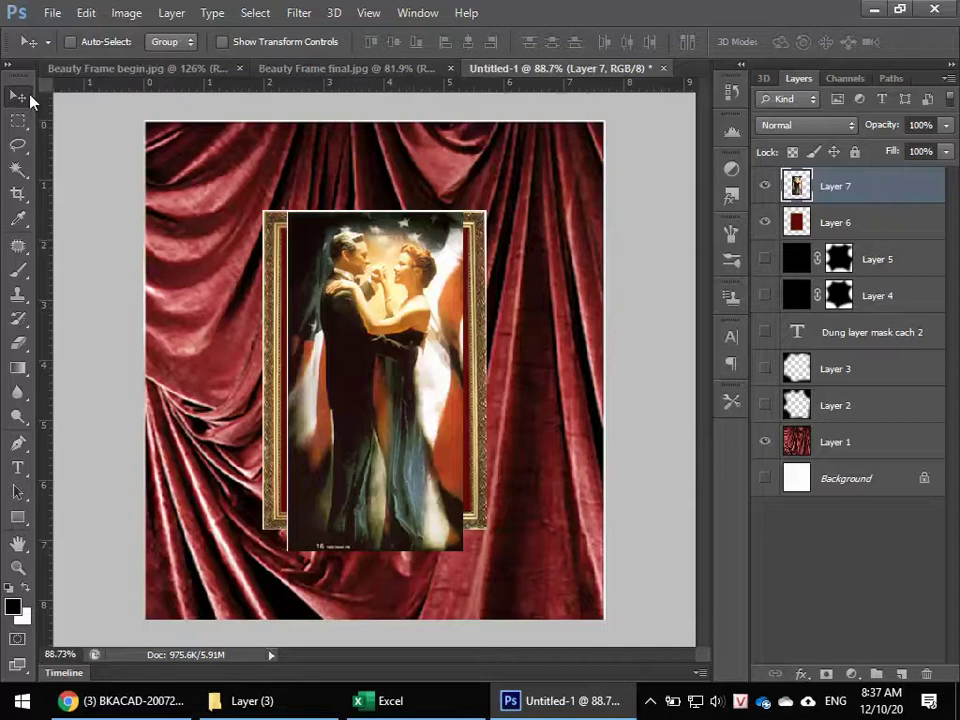
drag(376, 283, 377, 295)
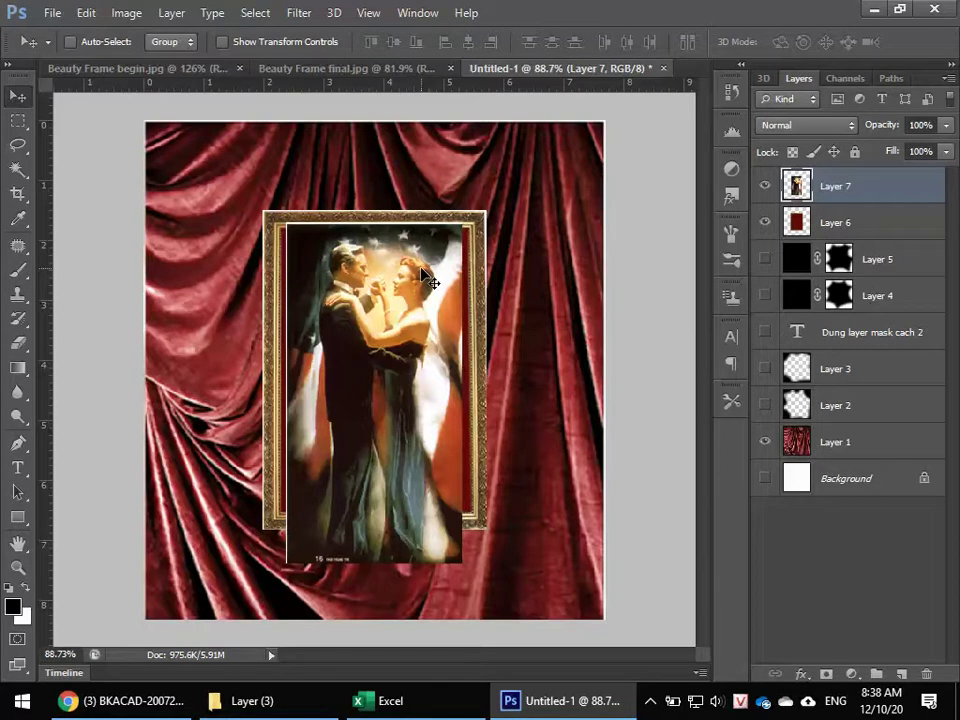
Lasso a rounded outline around the dancing couple and feather it by 10 pixels
click(17, 145)
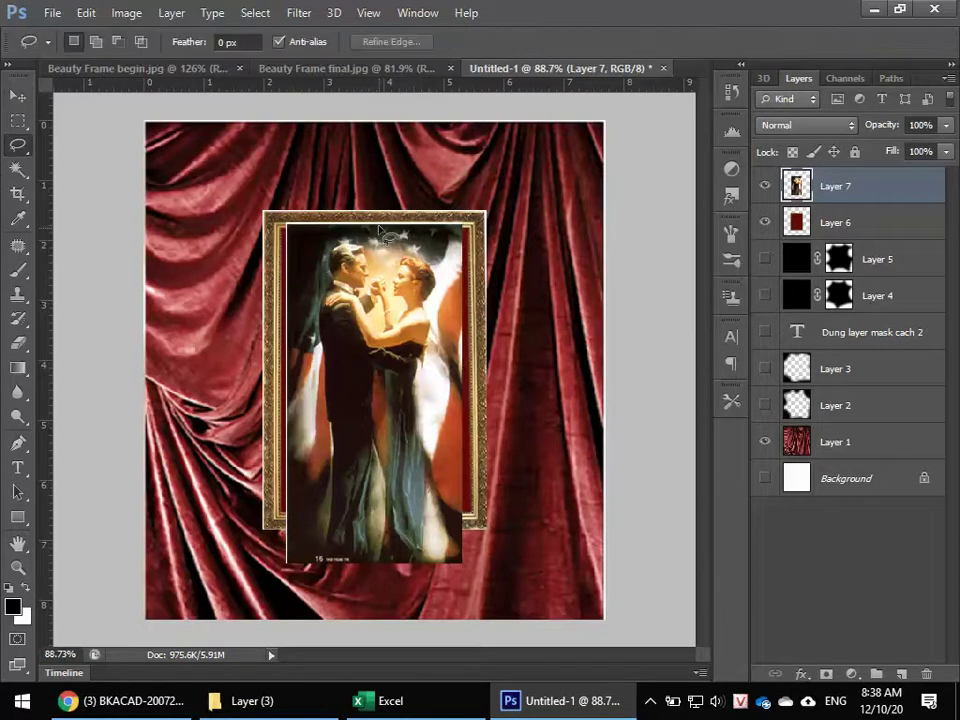
scroll(370, 220, up, 3)
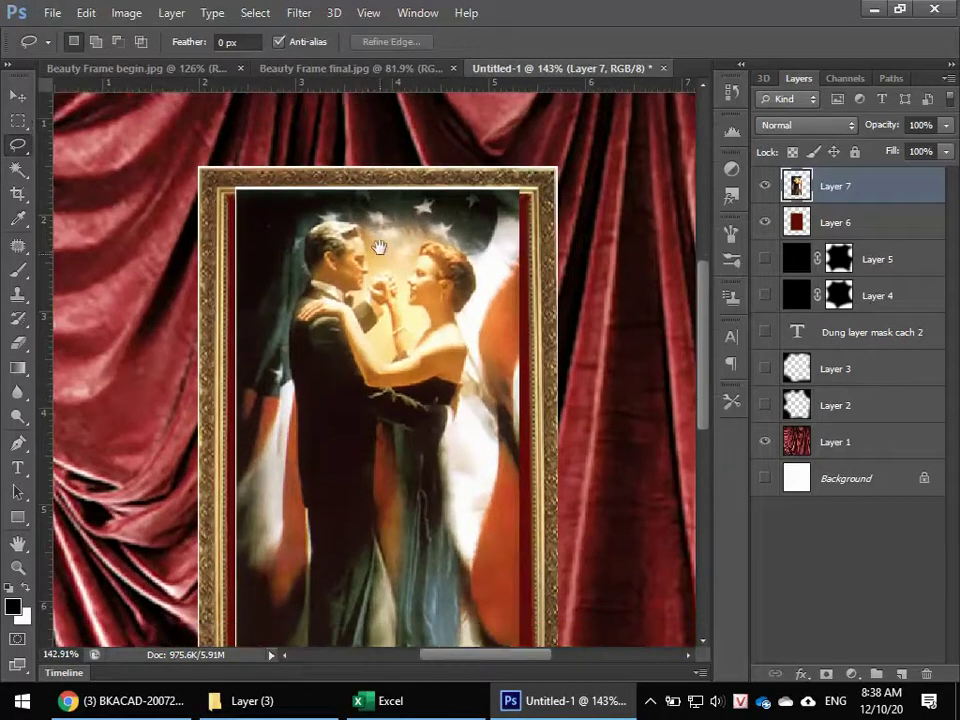
mouse_move(358, 158)
mouse_down()
mouse_move(267, 188)
mouse_move(247, 361)
mouse_up()
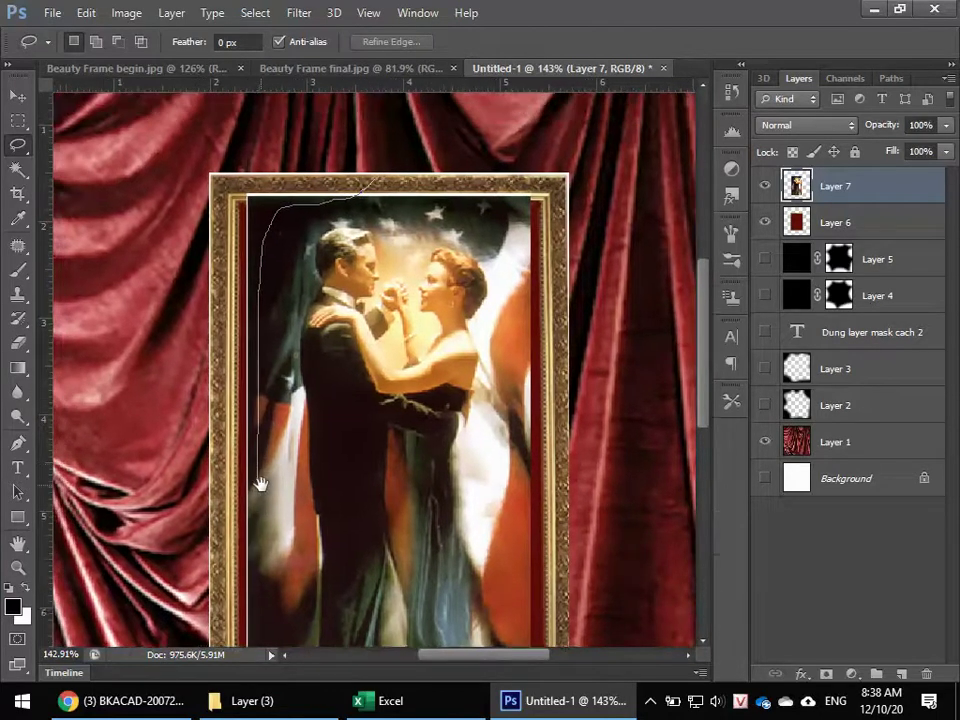
mouse_move(250, 455)
mouse_down()
mouse_move(268, 320)
mouse_move(272, 405)
mouse_move(444, 410)
mouse_move(455, 457)
mouse_move(452, 309)
mouse_move(448, 471)
mouse_move(451, 380)
mouse_move(434, 298)
mouse_move(300, 262)
mouse_up()
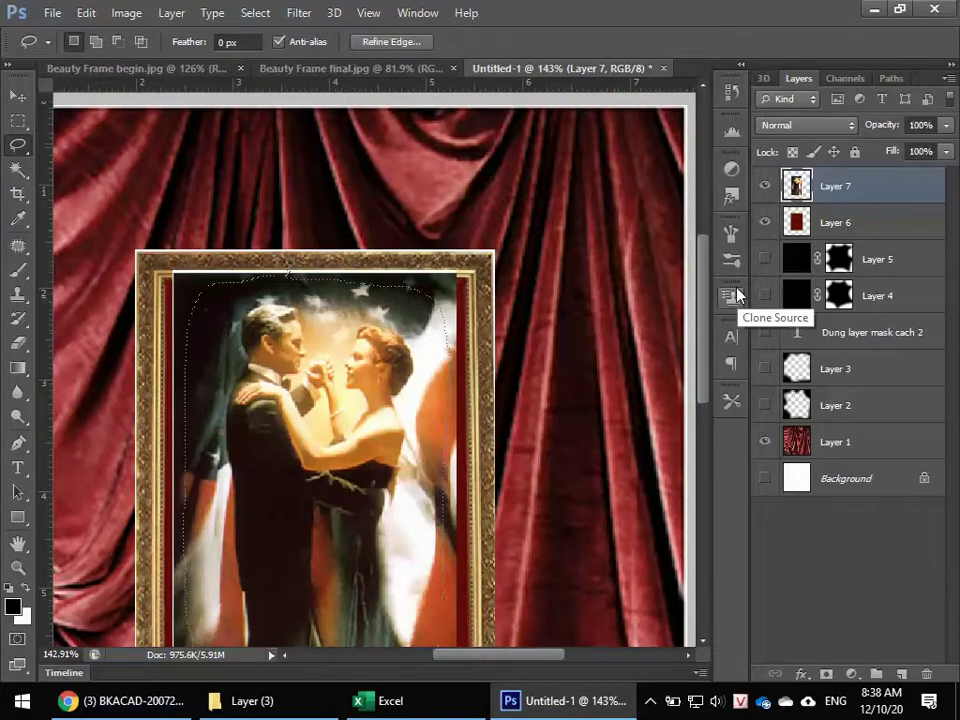
key(shift+F6)
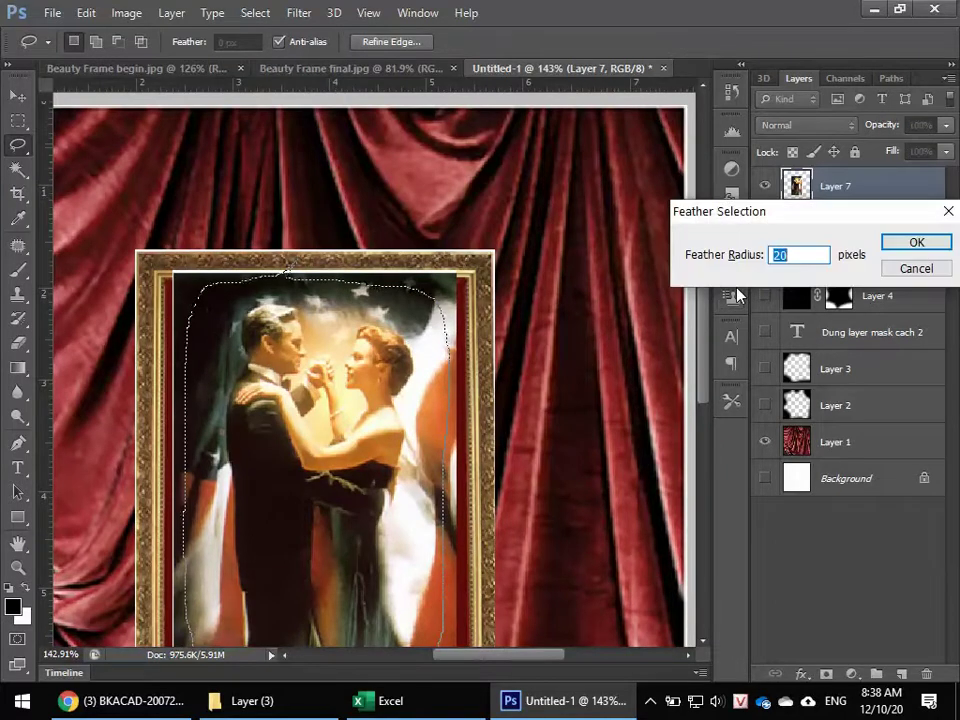
text(10)
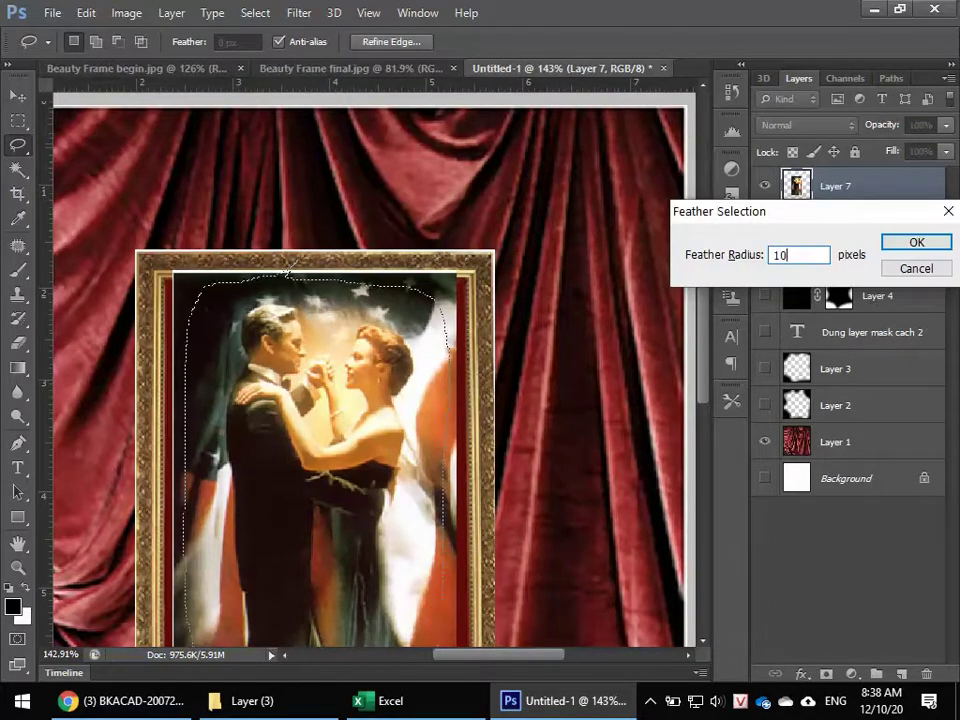
key(Return)
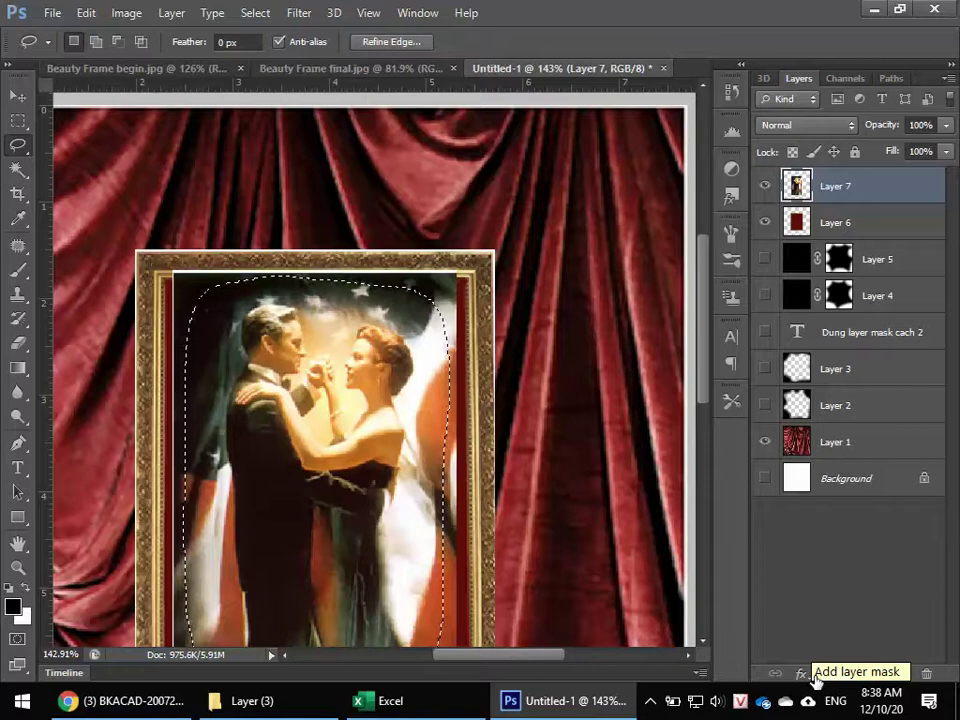
Mask Layer 7 with the feathered oval and inspect its faded edges with other layers hidden
click(816, 678)
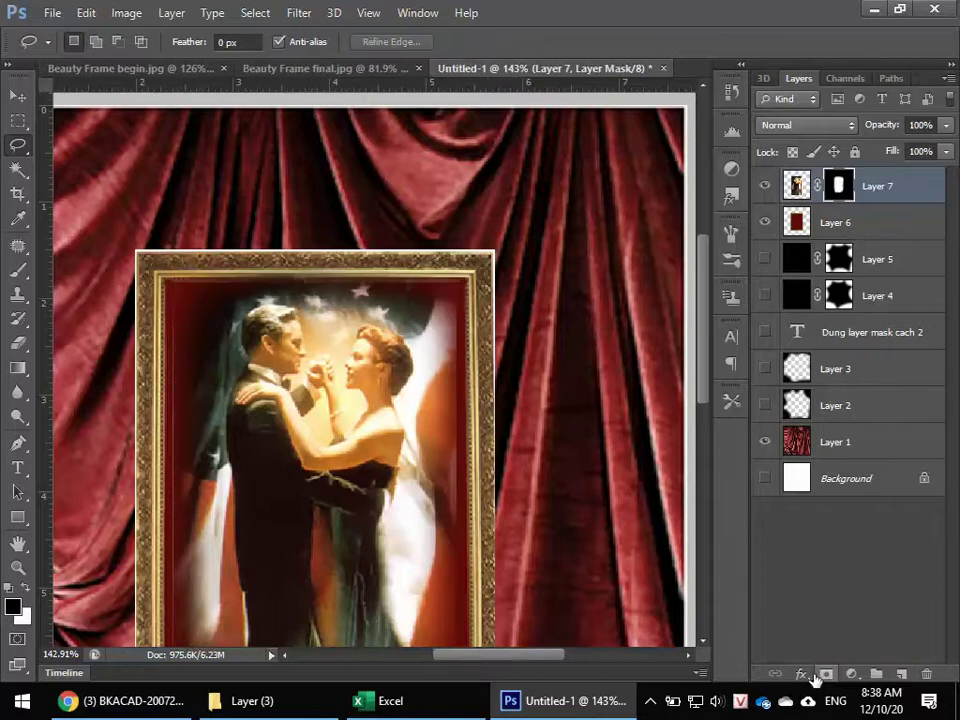
mouse_move(401, 557)
mouse_down()
mouse_move(414, 527)
mouse_move(414, 379)
mouse_up()
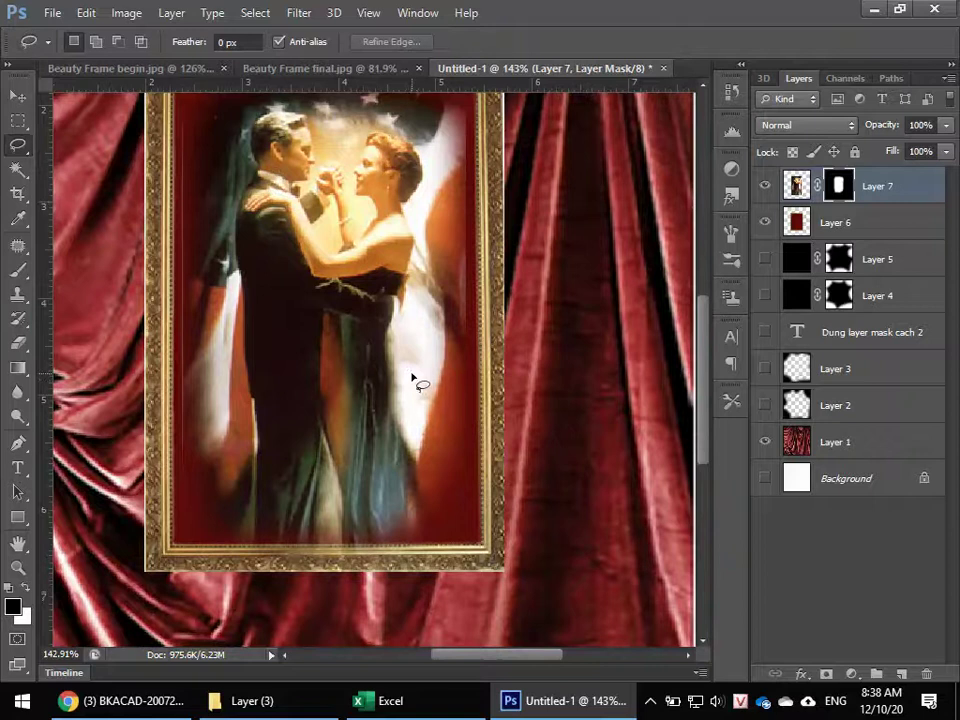
click(765, 222)
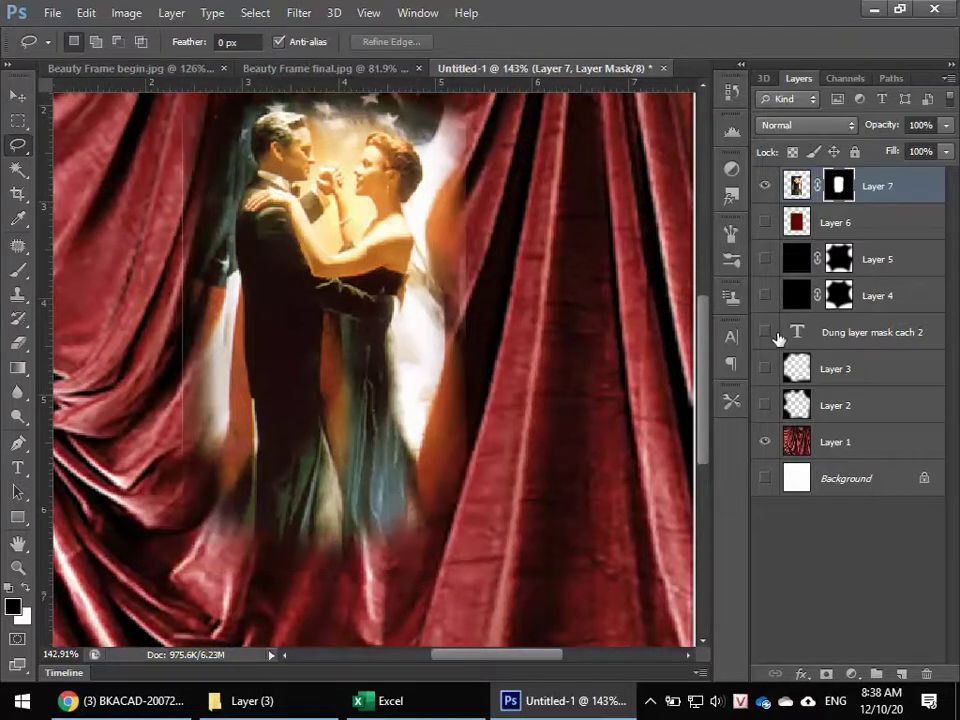
click(764, 442)
click(764, 478)
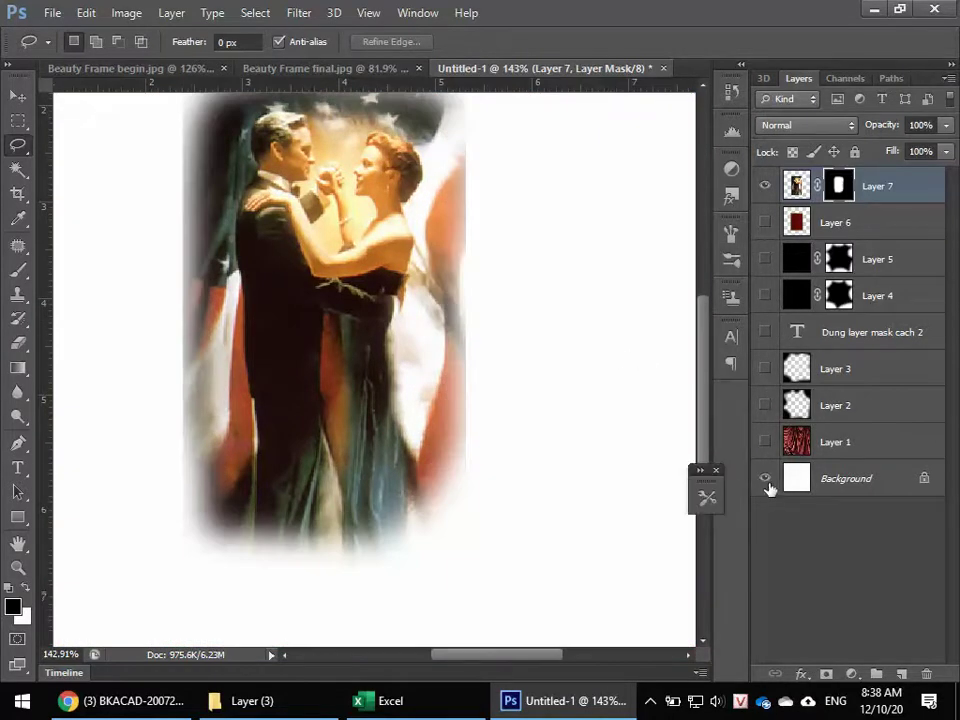
click(765, 479)
mouse_move(660, 380)
mouse_down()
mouse_move(564, 516)
mouse_move(611, 525)
mouse_move(648, 469)
mouse_up()
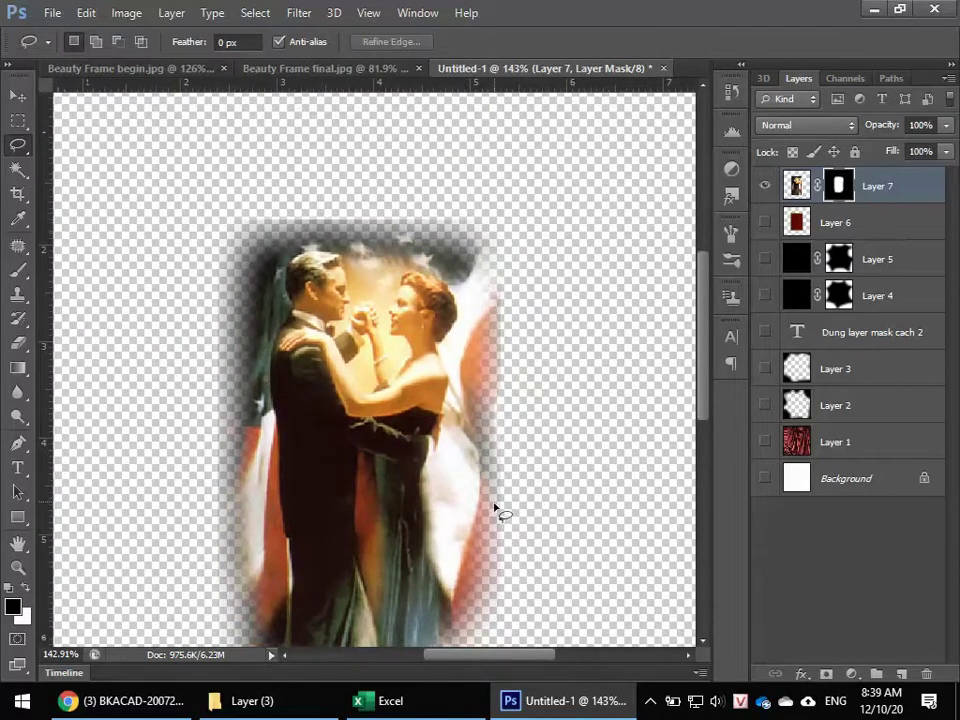
drag(454, 531, 454, 410)
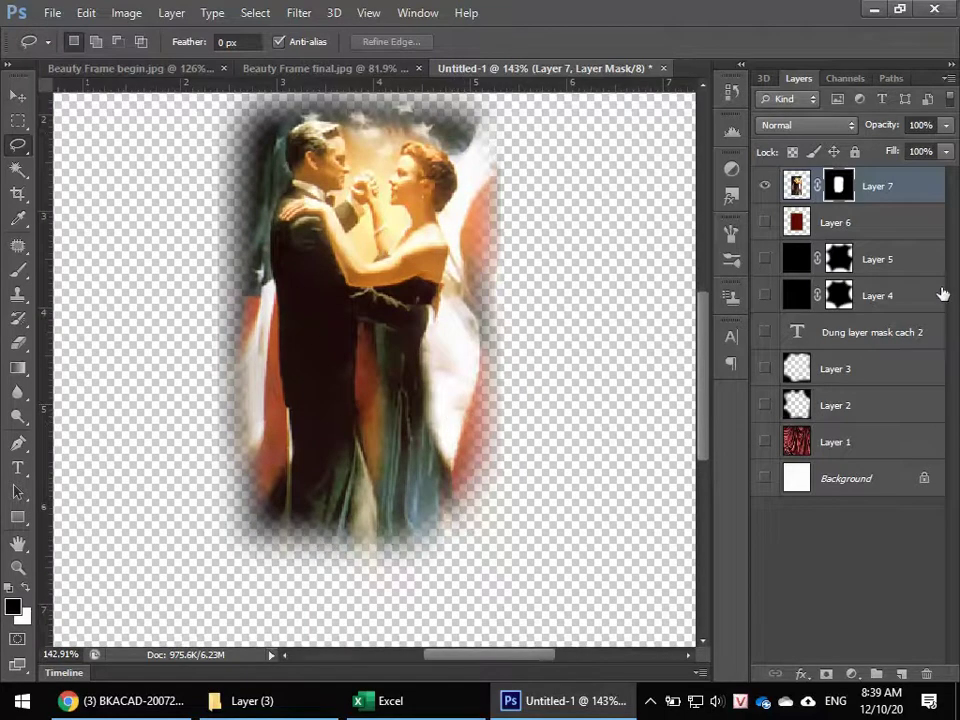
Toggle Layer 7's mask off and back on, then show the gold frame layer
shift+click(836, 190)
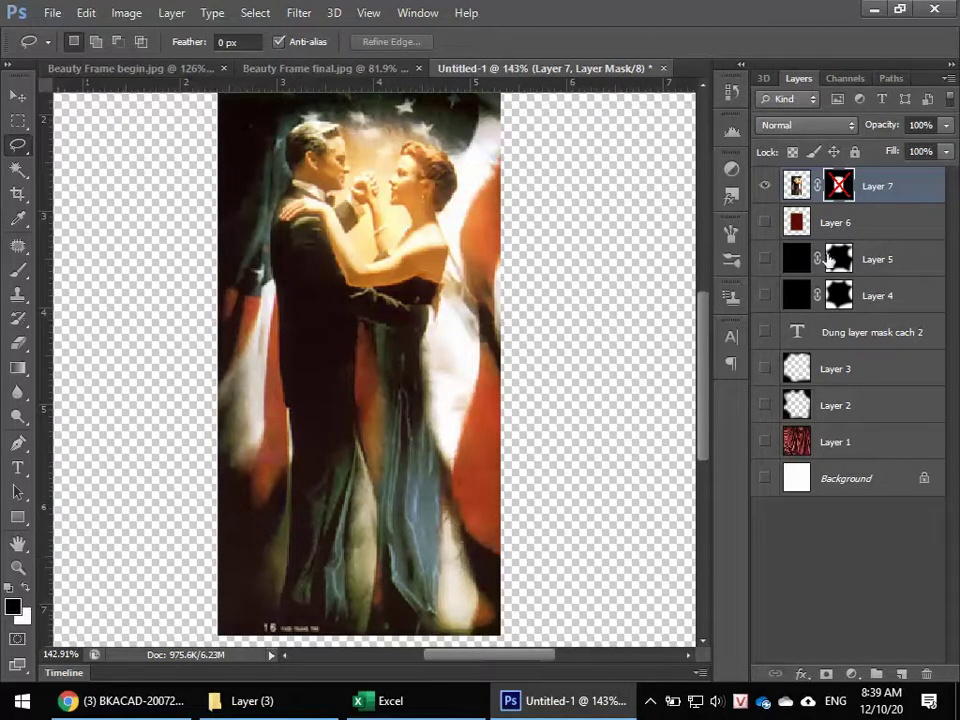
shift+click(841, 184)
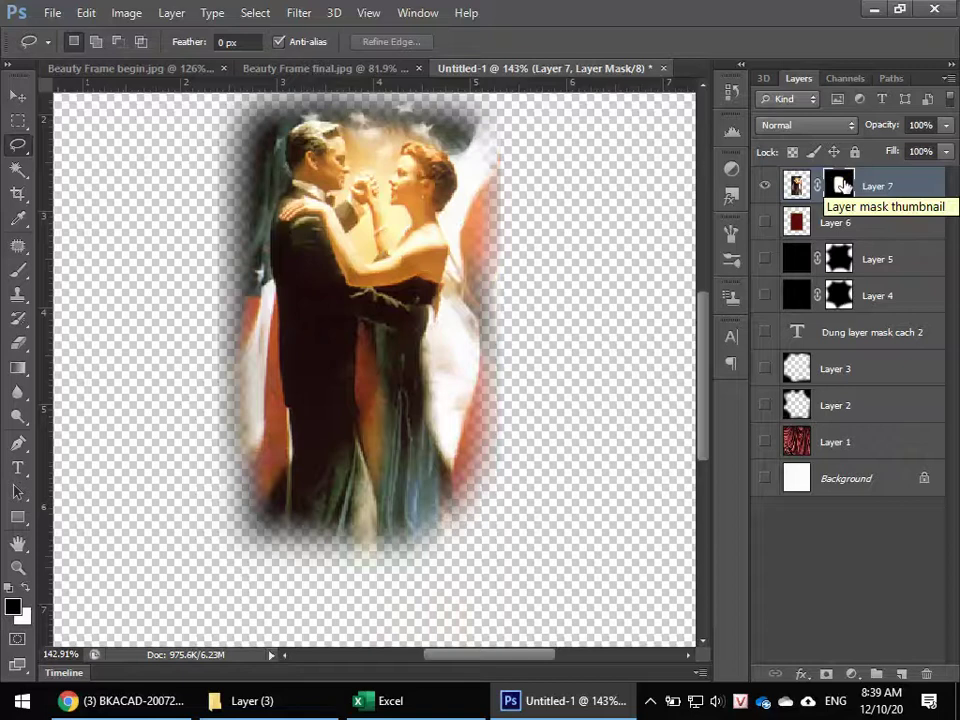
click(765, 221)
mouse_move(460, 240)
mouse_down()
mouse_move(452, 388)
mouse_move(461, 300)
mouse_up()
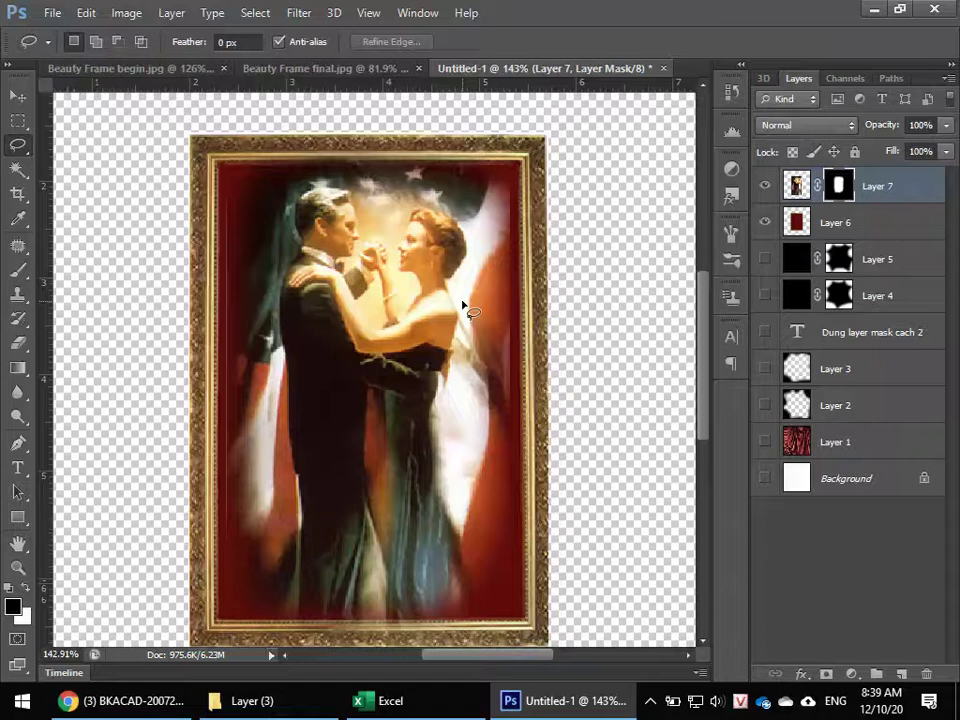
Delete Layer 7's mask and move the couple photo below frame Layer 6
right_click(848, 188)
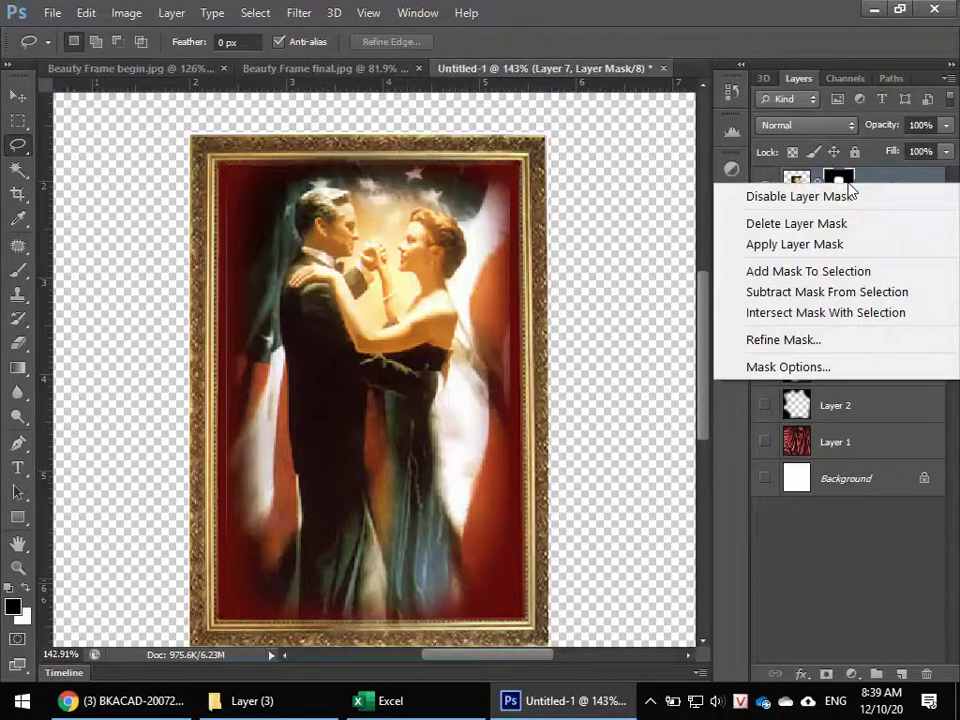
click(816, 223)
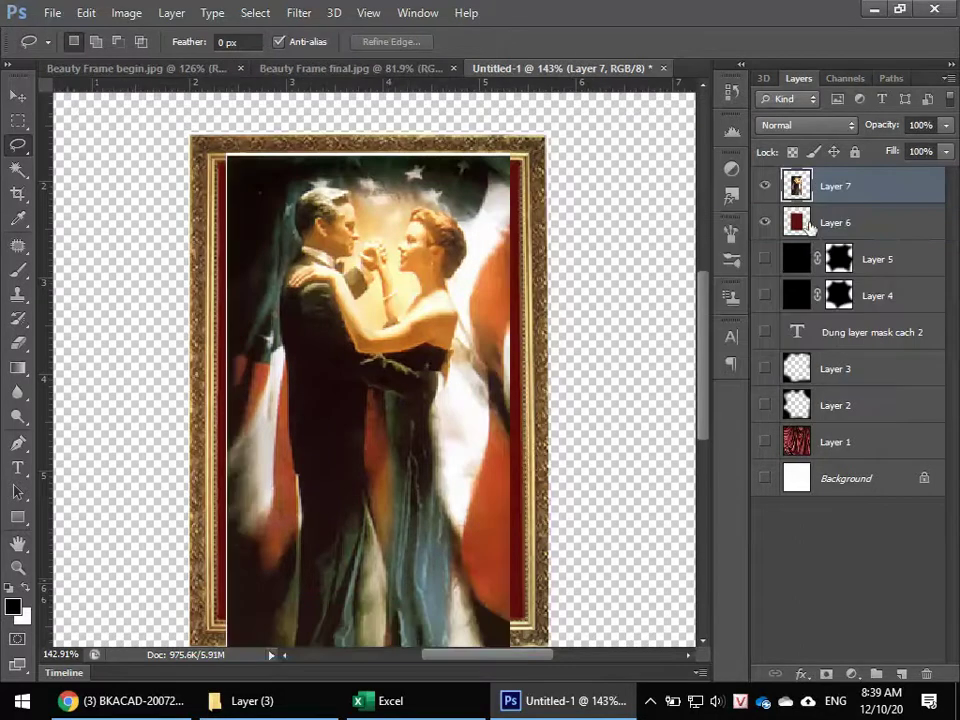
drag(867, 186, 871, 235)
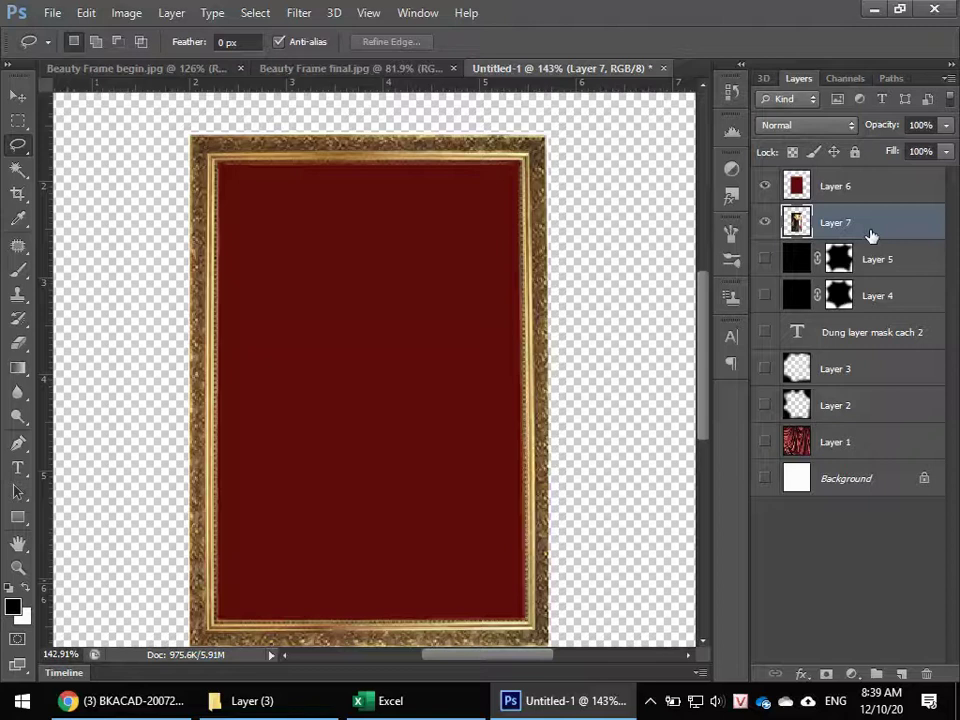
Hide frame Layer 6 and lasso a rough oval around the dancing couple
click(825, 187)
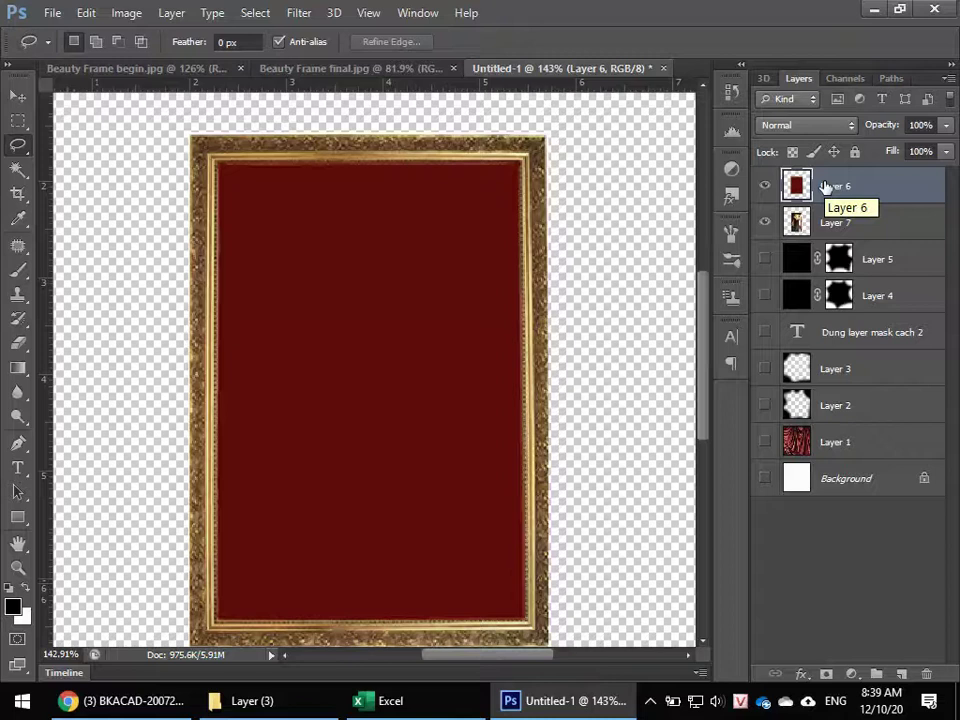
click(765, 187)
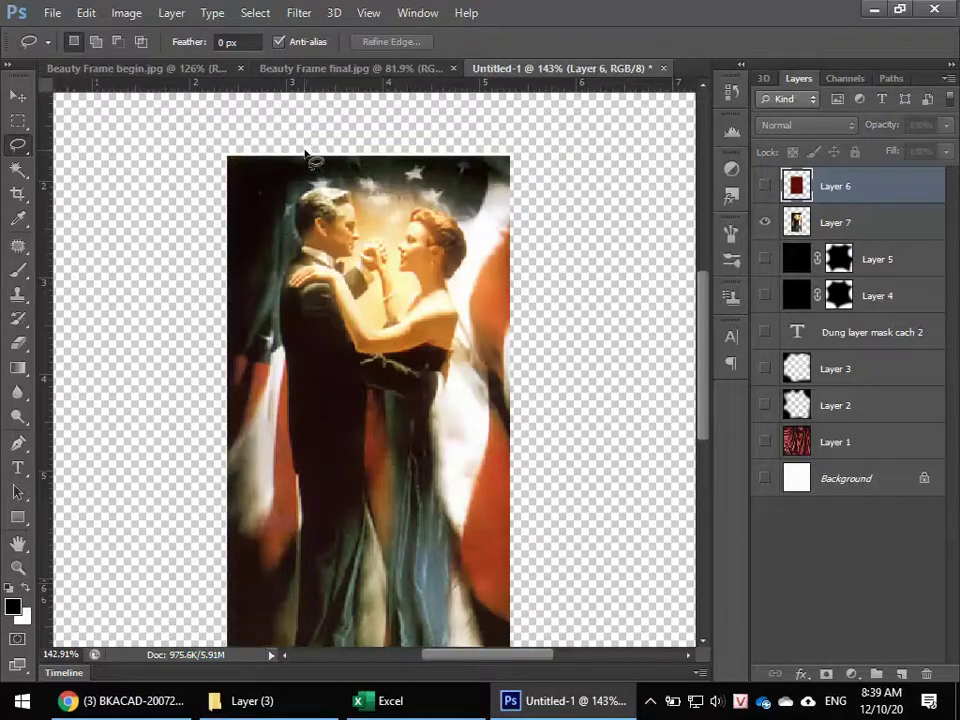
mouse_move(311, 157)
mouse_down()
mouse_move(241, 295)
mouse_move(456, 607)
mouse_move(499, 523)
mouse_move(514, 343)
mouse_move(508, 253)
mouse_move(471, 197)
mouse_move(312, 156)
mouse_up()
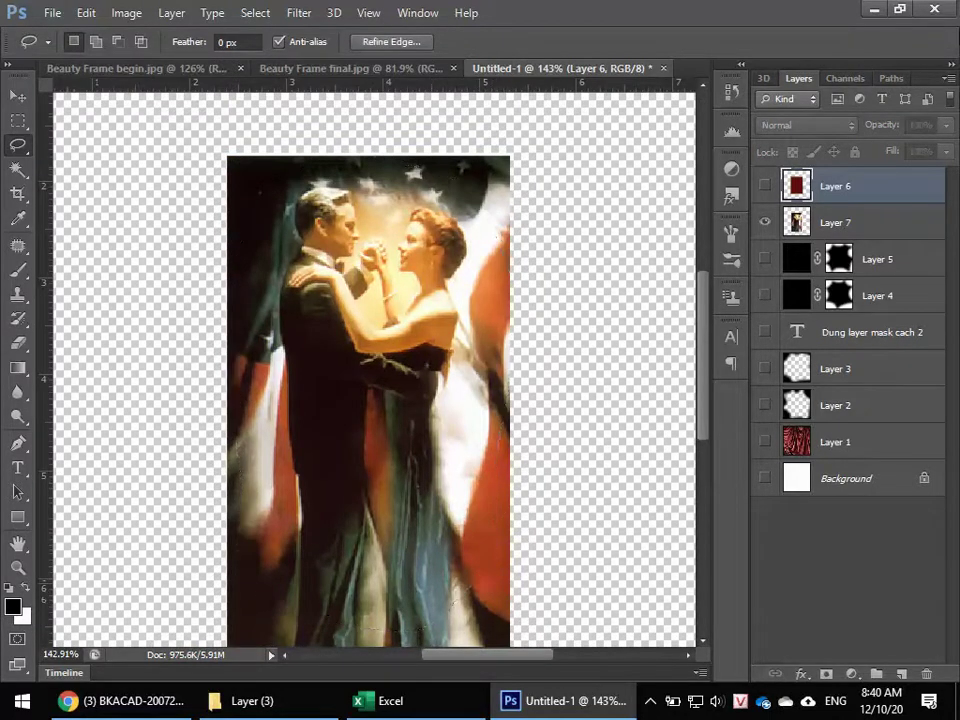
Feather the selection by 10 pixels and show frame Layer 6 again
key(shift+F6)
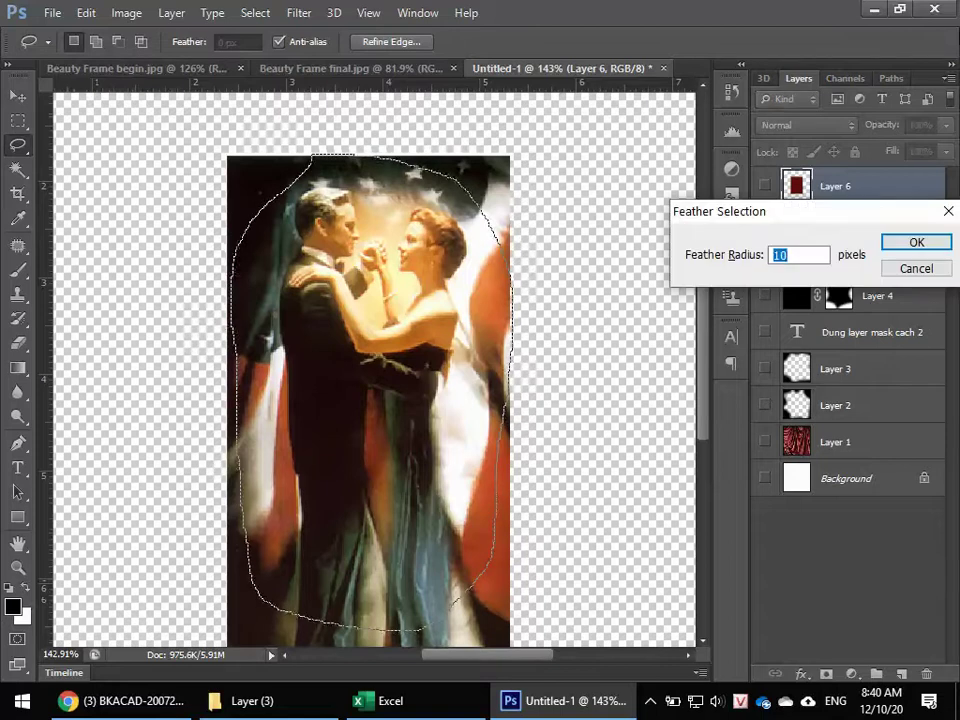
key(Return)
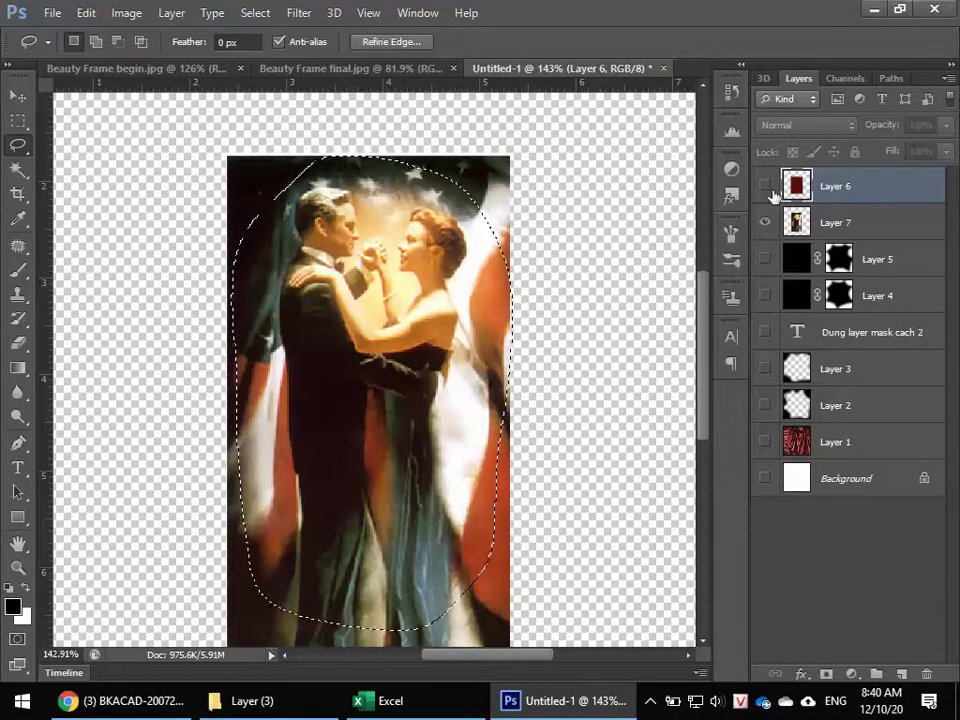
click(765, 187)
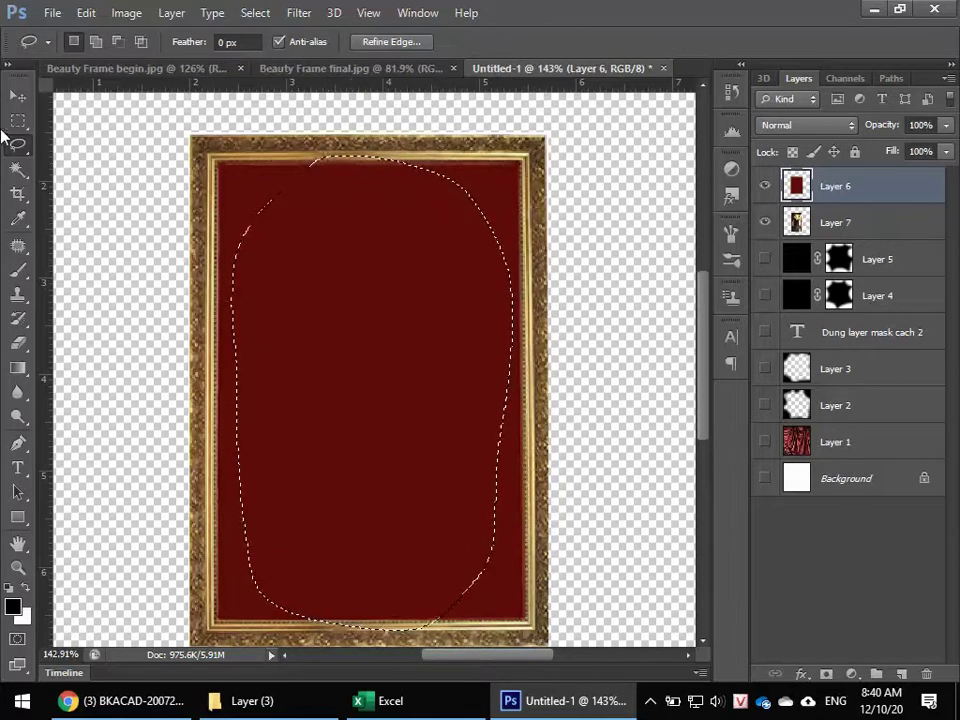
Trim the frame's top-left corner and bottom edge from the oval selection
drag(275, 150, 343, 176)
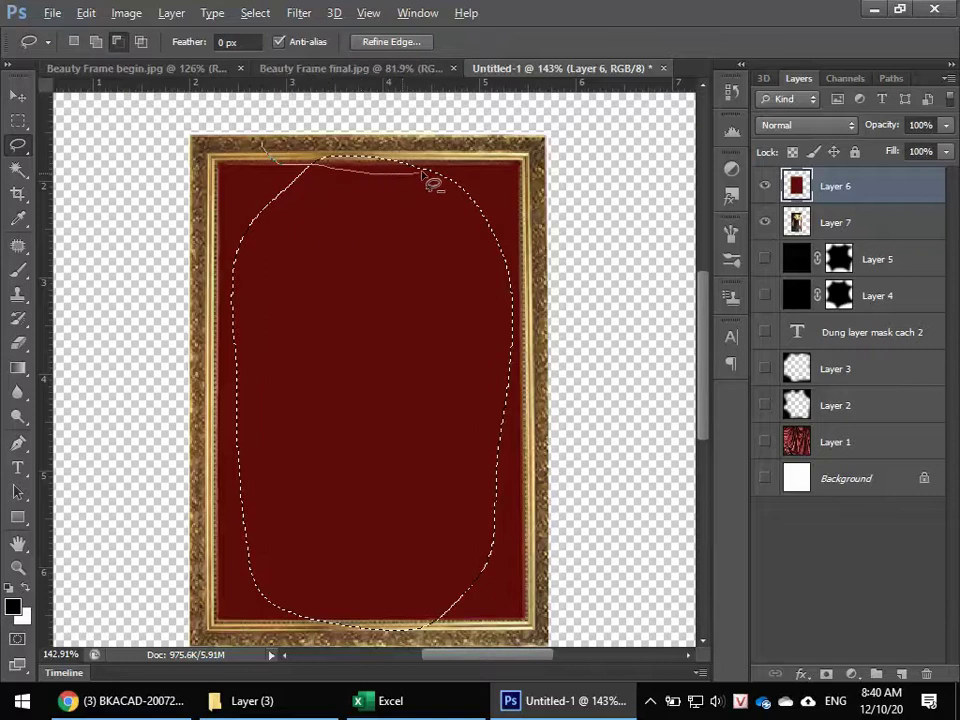
drag(343, 176, 343, 118)
drag(456, 477, 476, 290)
mouse_move(305, 445)
mouse_down()
mouse_move(460, 478)
mouse_move(455, 472)
mouse_up()
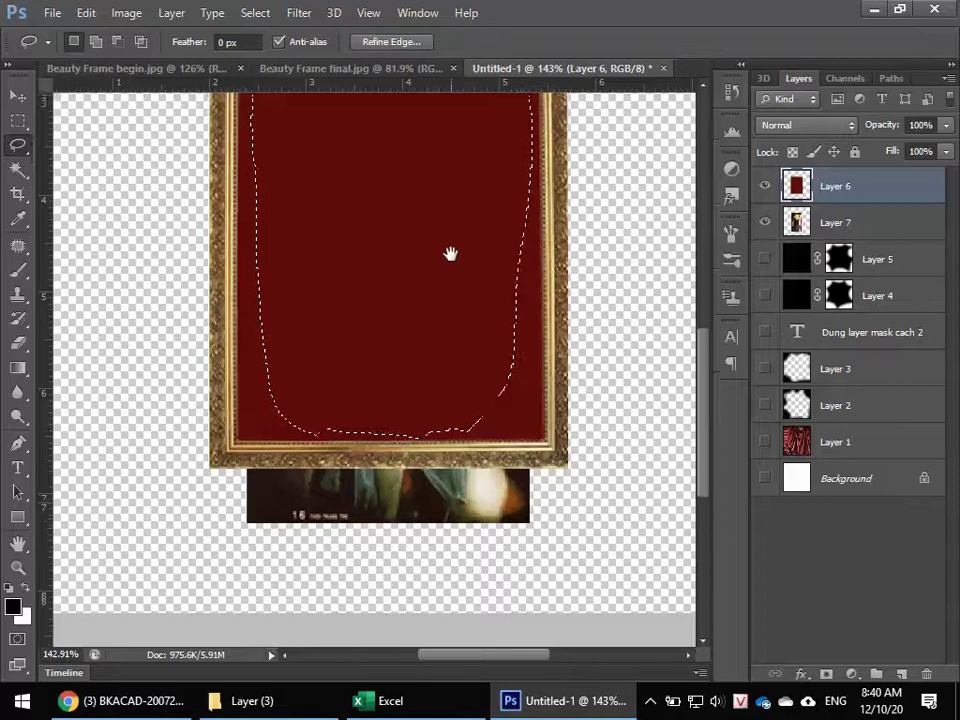
drag(450, 253, 431, 456)
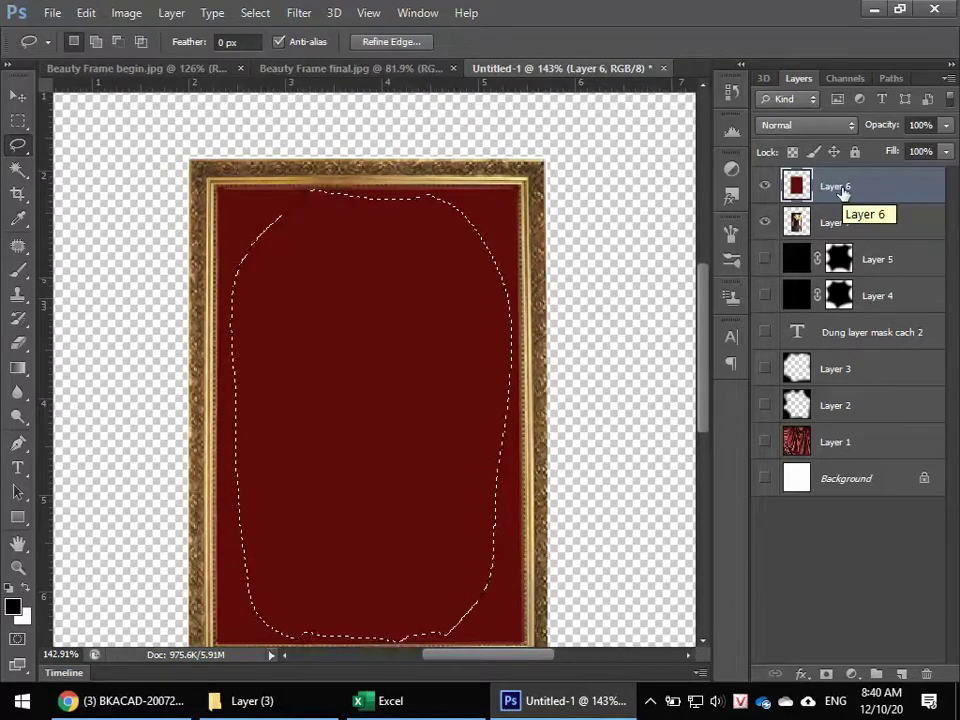
Add a layer mask to frame Layer 6 from the feathered oval selection
key(Delete)
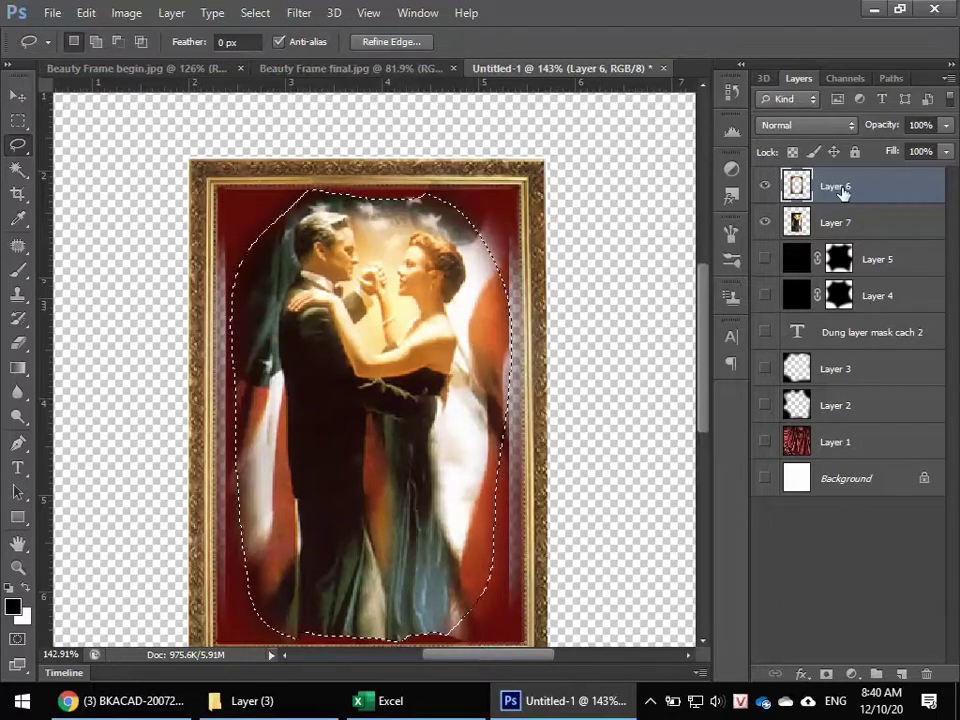
key(ctrl+z)
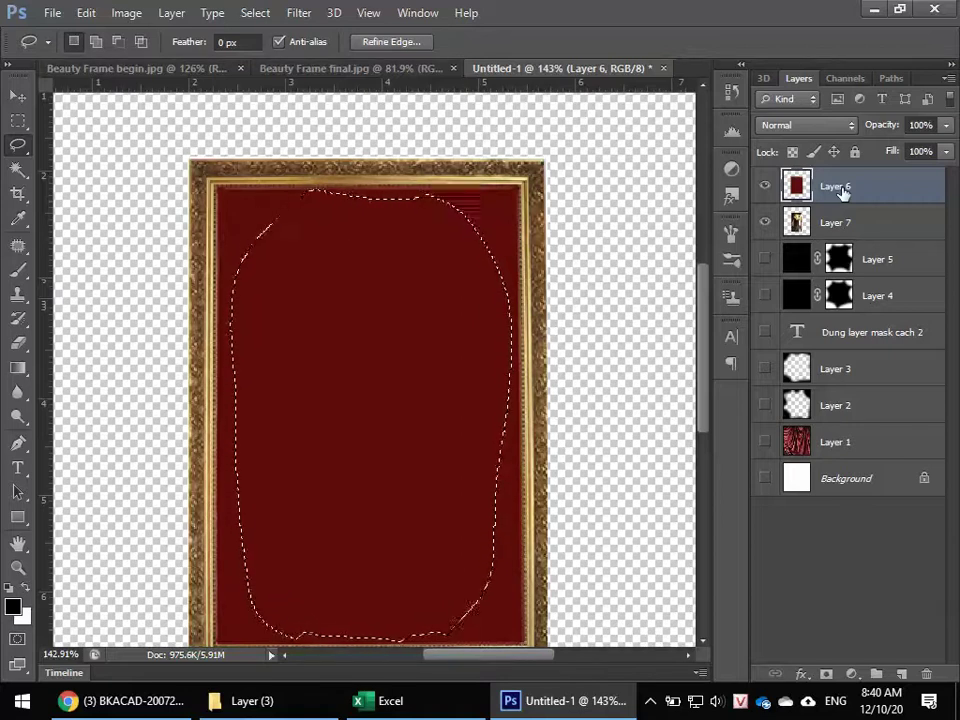
click(826, 676)
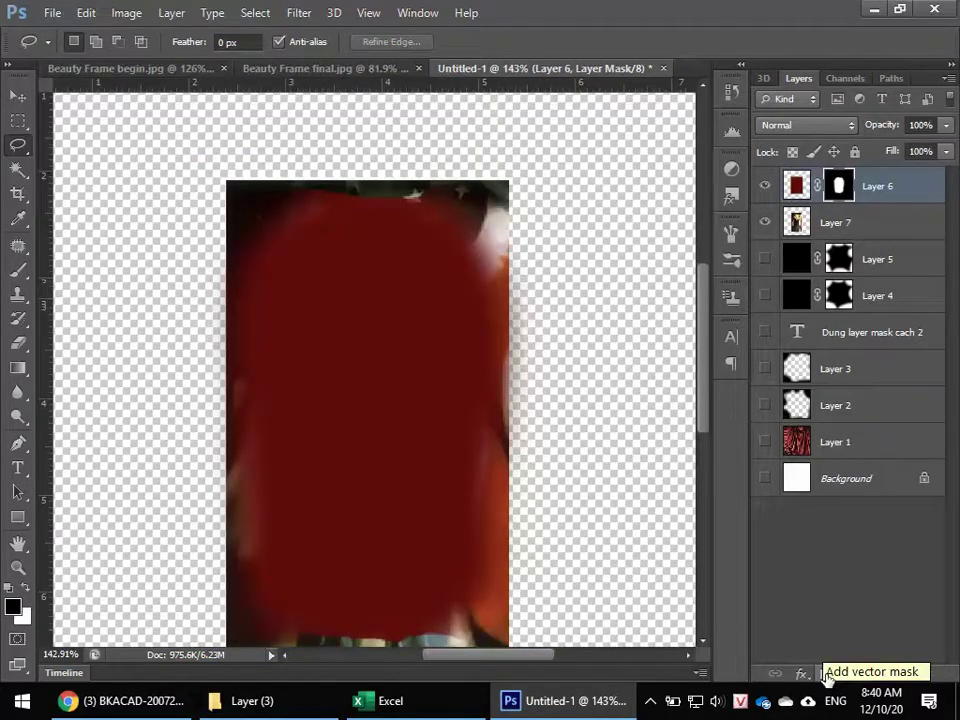
Invert the frame mask to reveal the couple, then show vignette Layer 5 and curtain Layer 1
key(ctrl+z)
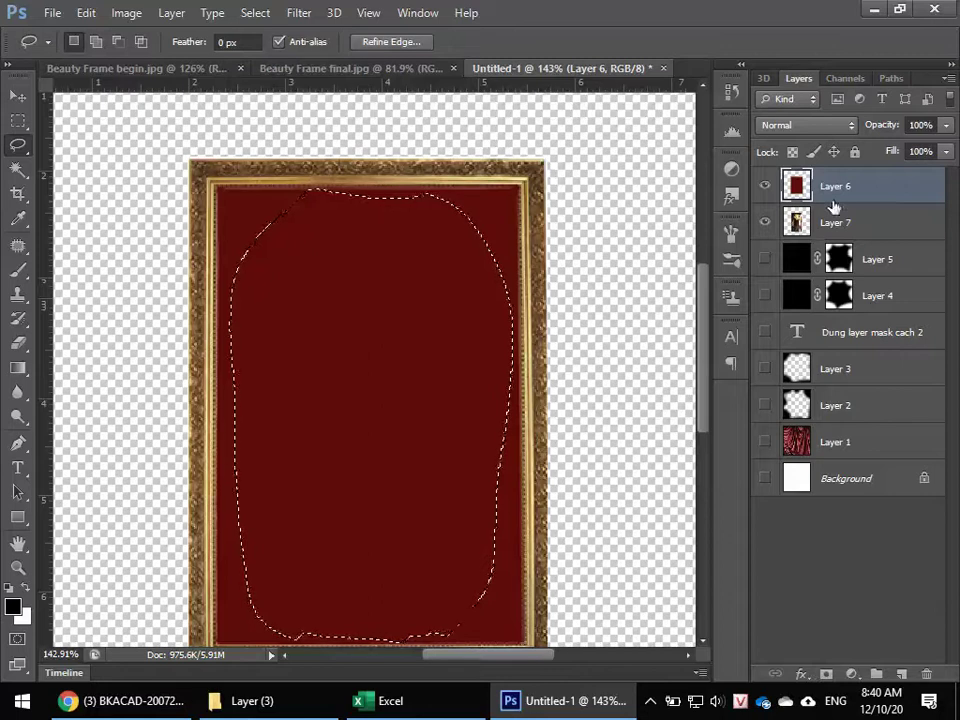
alt+click(826, 674)
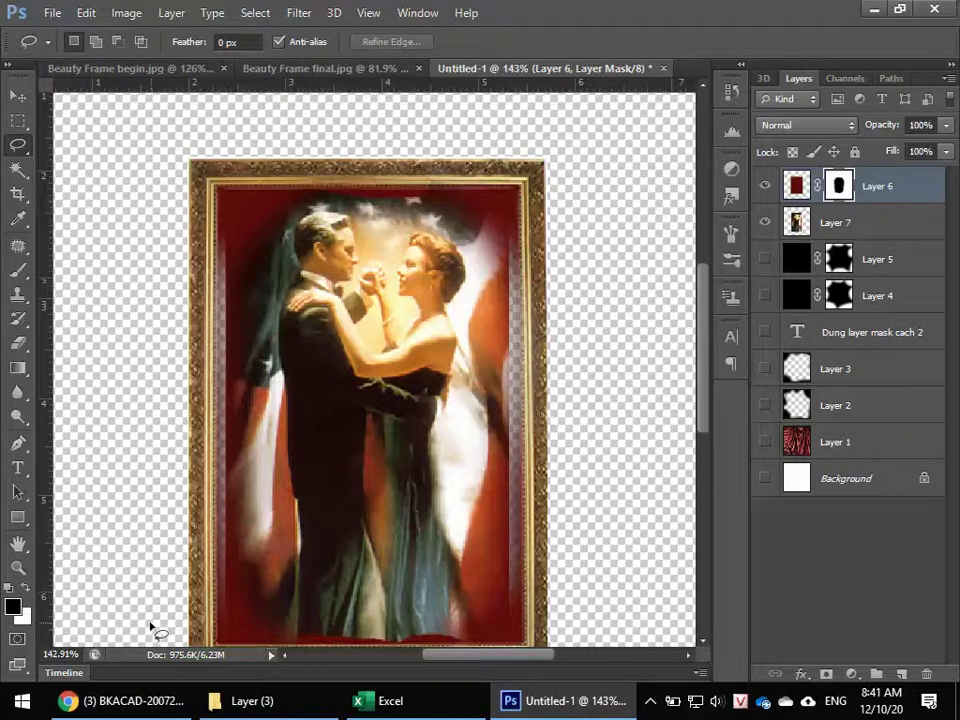
scroll(470, 448, down, 5)
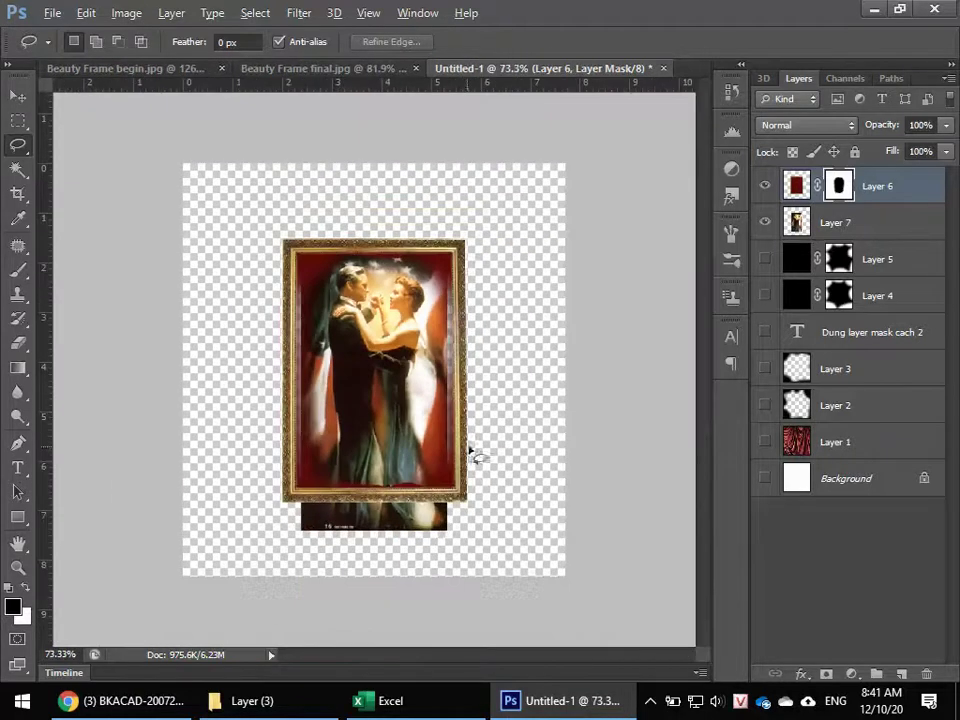
click(765, 259)
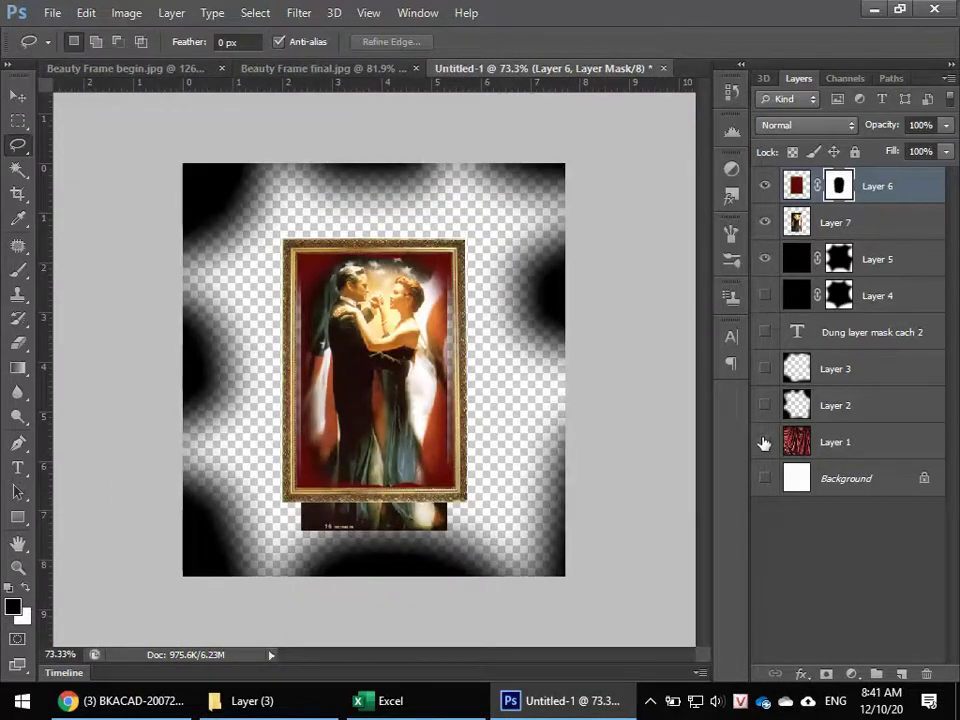
click(765, 442)
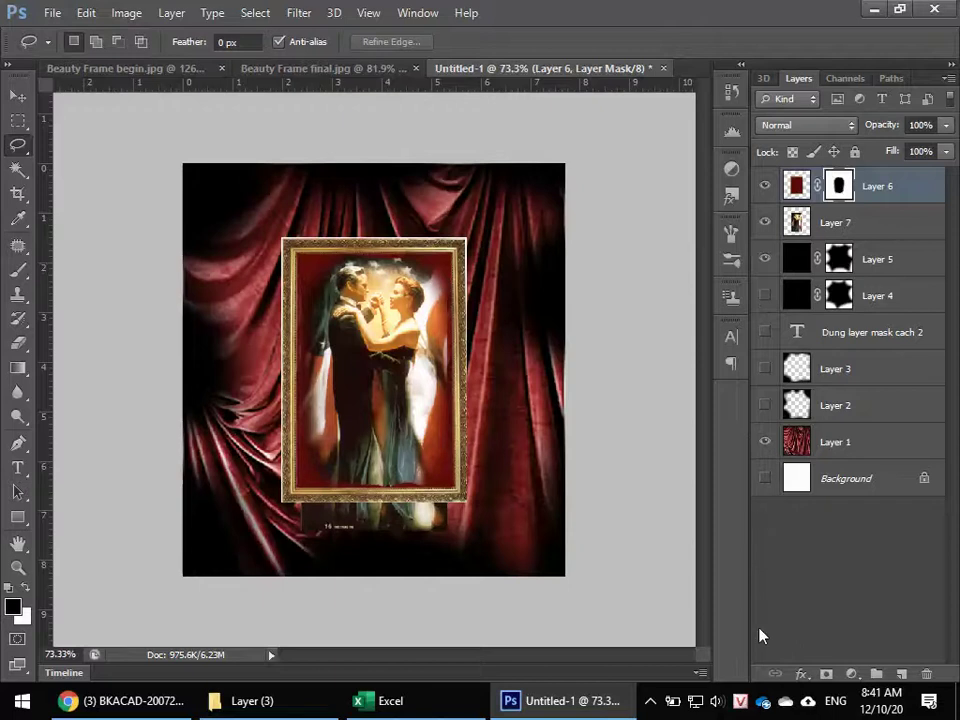